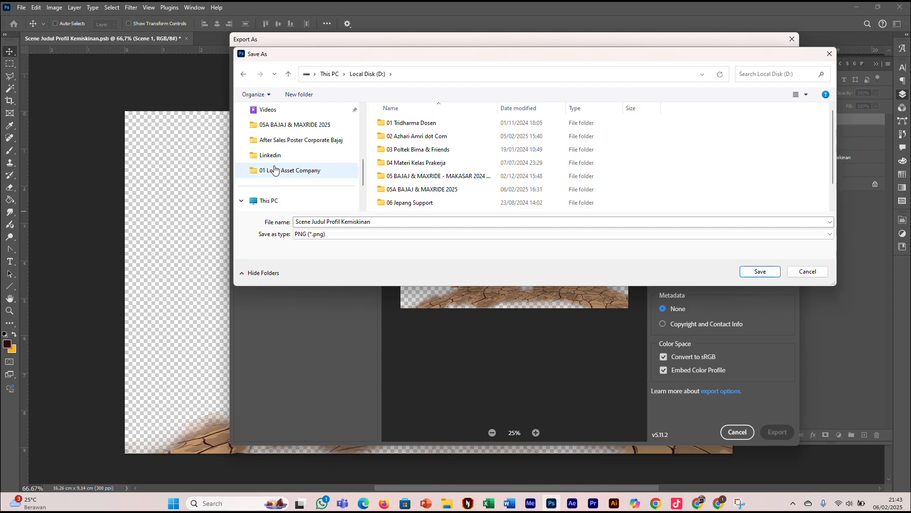
# Save the exported ground scene as a PNG named "Scene 1a - Tanah" in Pictures > Aset Scene Motion Graphics.
pyautogui.click(276, 171)
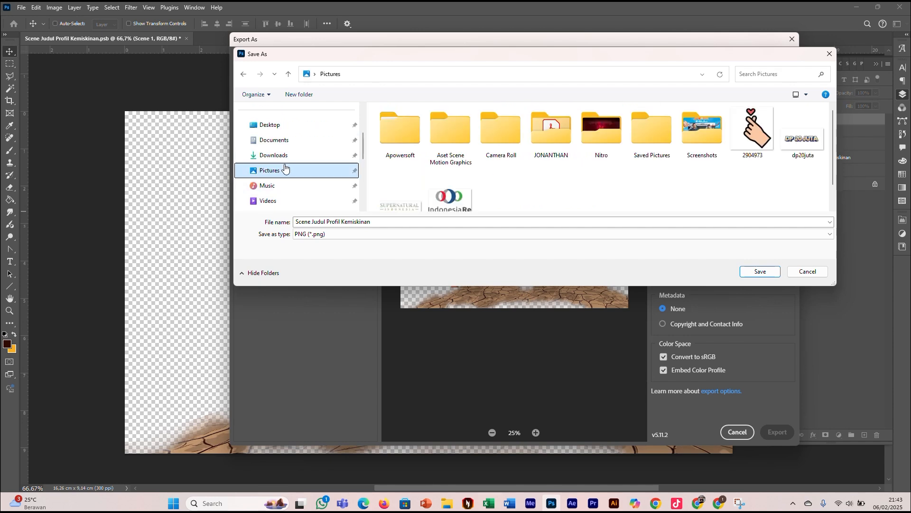
pyautogui.doubleClick(451, 132)
pyautogui.click(408, 223)
pyautogui.press('capslock')
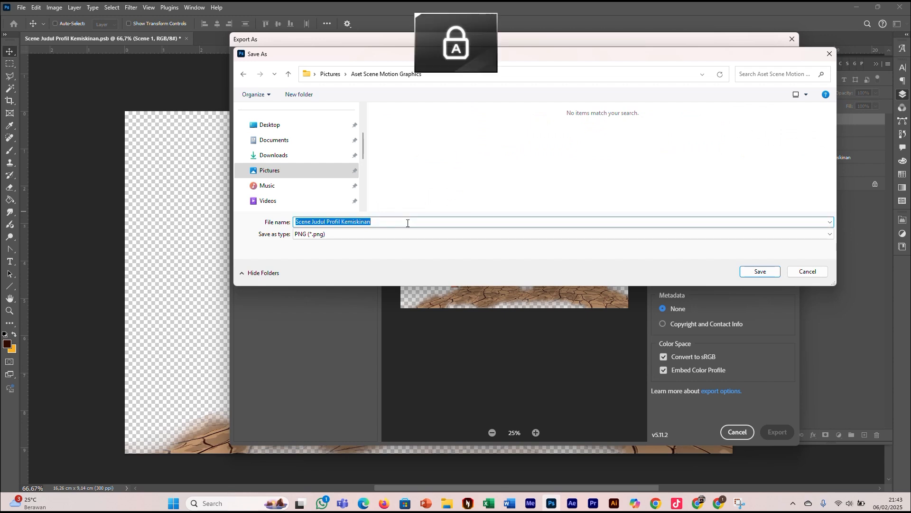
pyautogui.write('Scene 1')
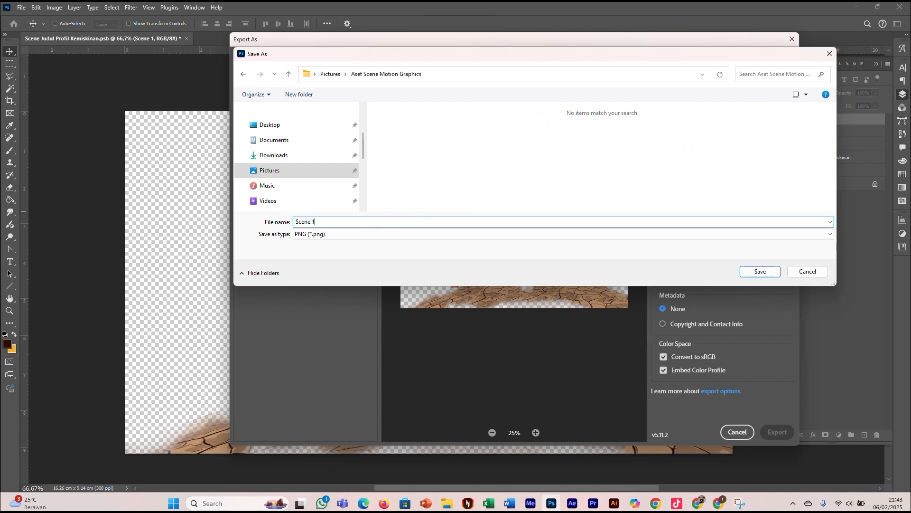
pyautogui.write('a -')
pyautogui.press('capslock')
pyautogui.write('Tanah')
pyautogui.press('Return')
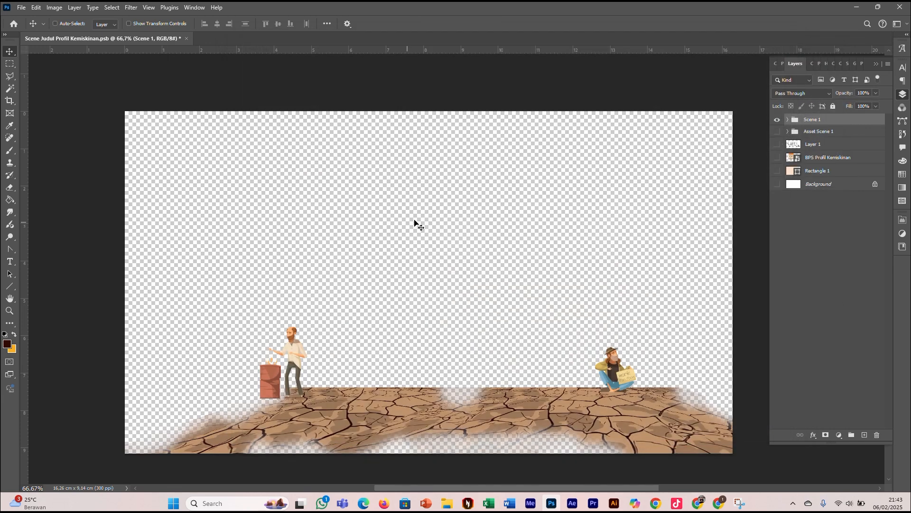
# In the Scene 1 group, show the buildings layer (Layer 2) and hide the ground and both character layers.
pyautogui.click(787, 119)
pyautogui.click(778, 160)
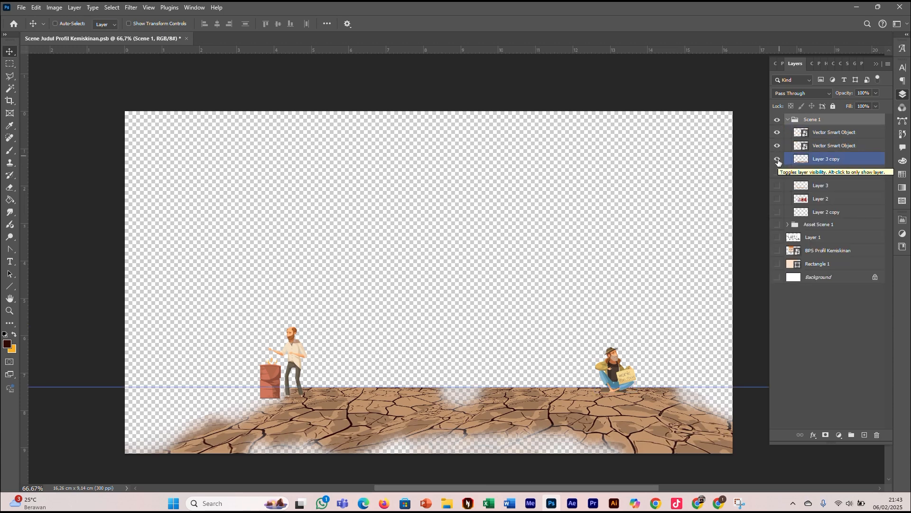
pyautogui.click(778, 199)
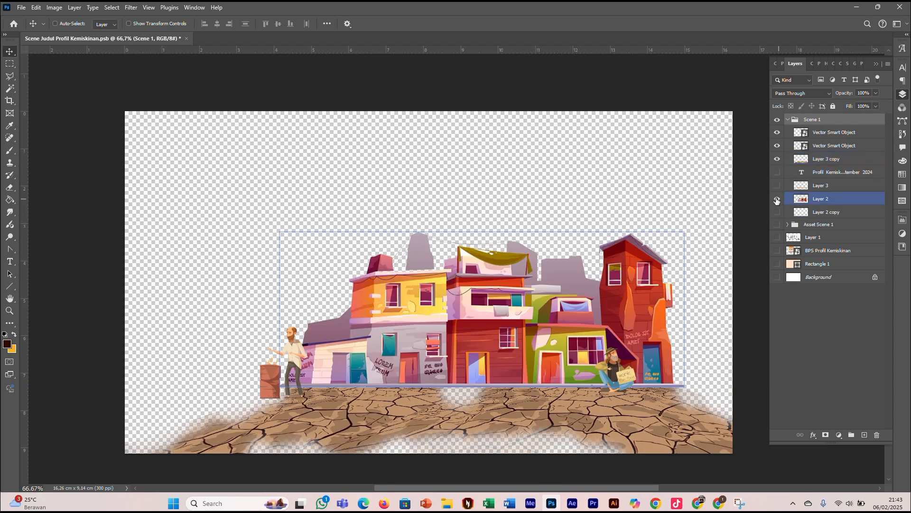
pyautogui.click(782, 158)
pyautogui.click(778, 159)
pyautogui.click(777, 146)
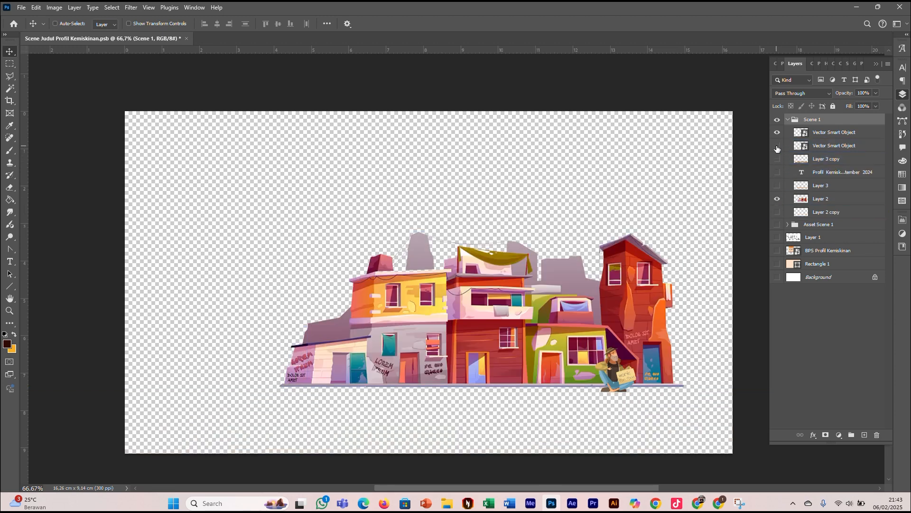
pyautogui.click(777, 132)
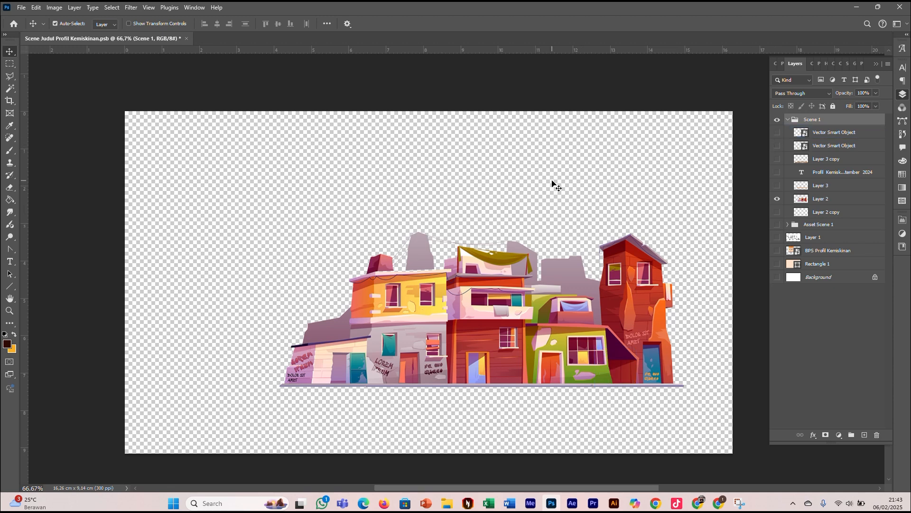
# Export the isolated buildings as a PNG named "Rumah Kemiskinan" in the same asset folder.
pyautogui.hotkey('ctrl', 'alt', 'shift', 'w')
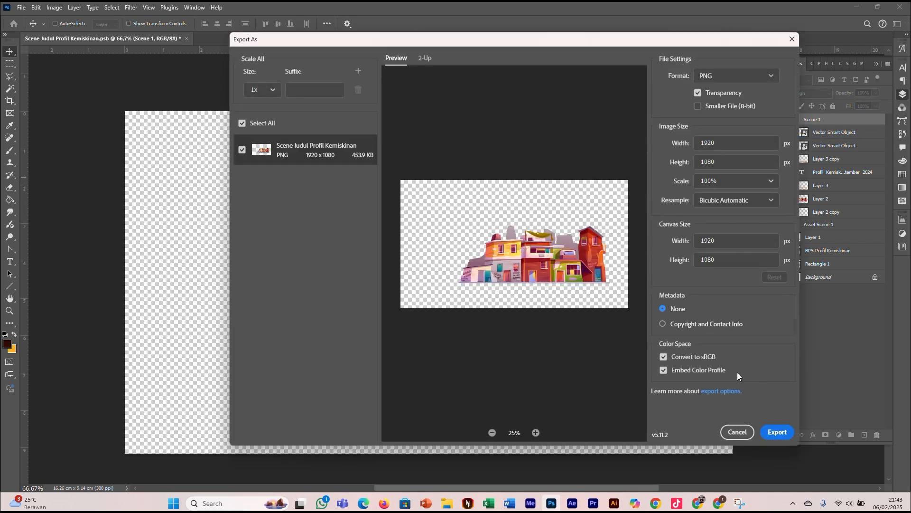
pyautogui.click(777, 432)
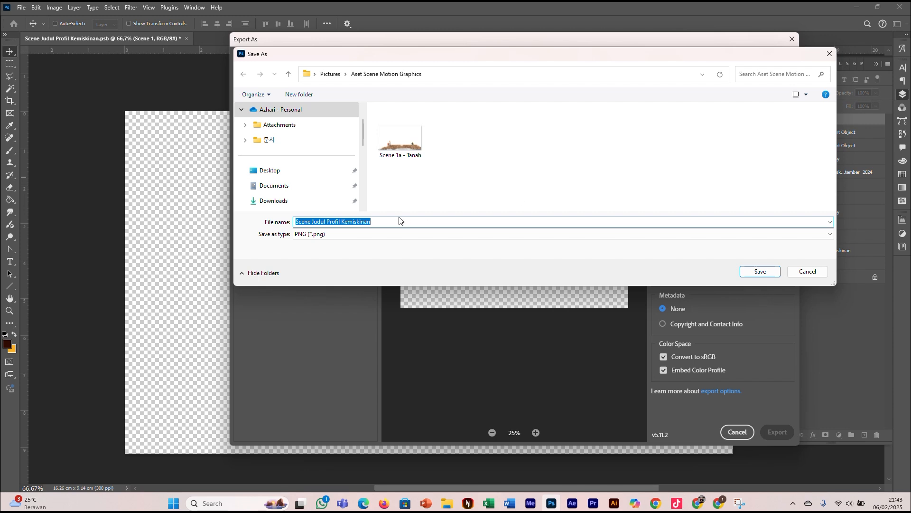
pyautogui.press('capslock')
pyautogui.write('R')
pyautogui.press('capslock')
pyautogui.write('uah')
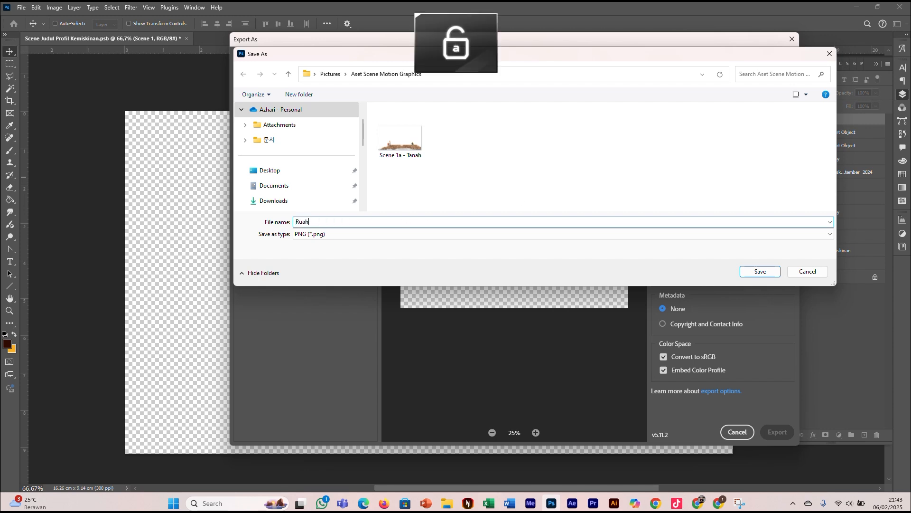
pyautogui.press('BackSpace')
pyautogui.press('BackSpace')
pyautogui.write('mah')
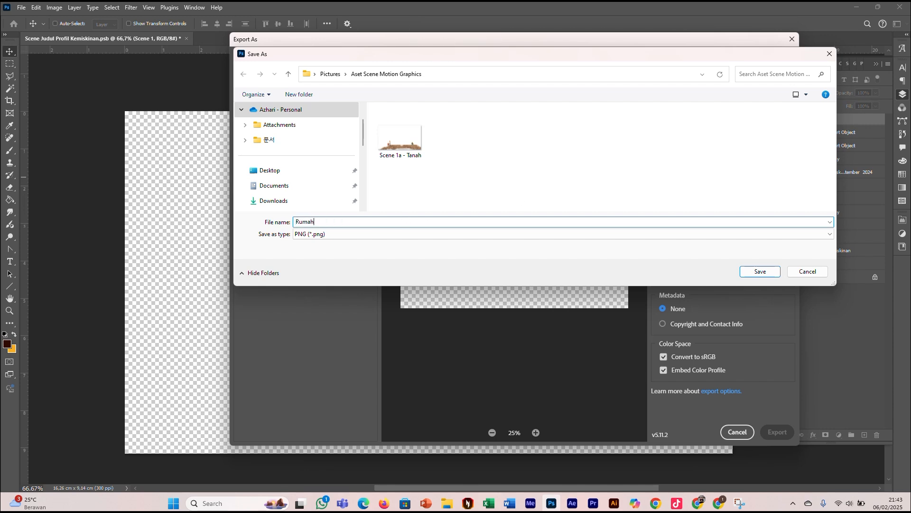
pyautogui.press('capslock')
pyautogui.press('Return')
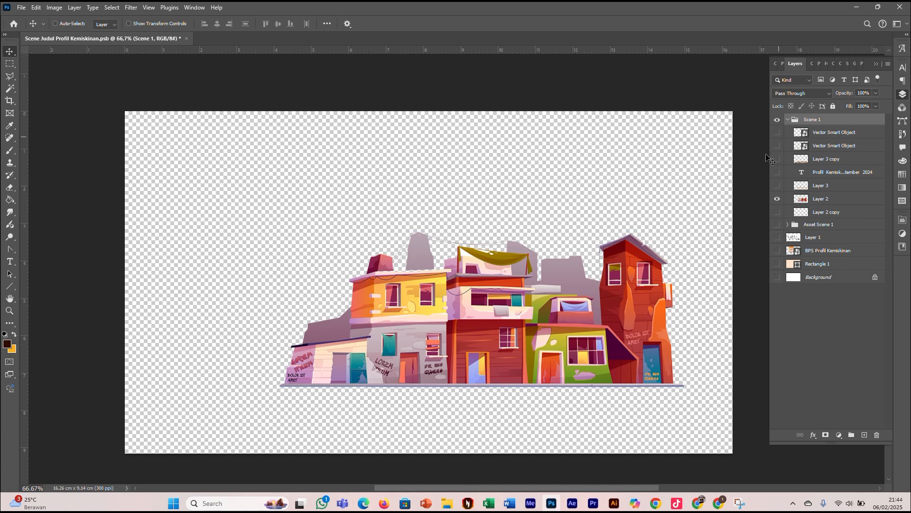
# Replace the visible buildings with the title text layer and export it as a PNG named "Judul".
pyautogui.click(777, 200)
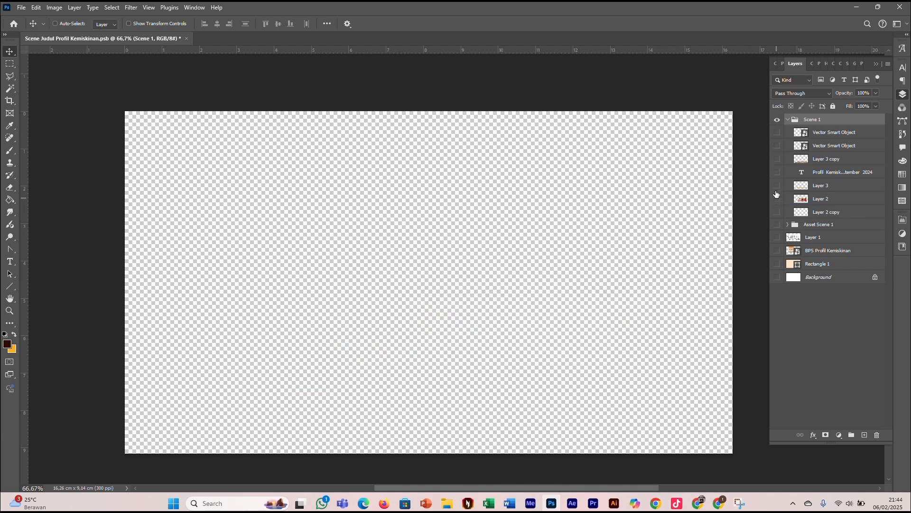
pyautogui.click(777, 172)
pyautogui.hotkey('alt', 'shift', 'ctrl', 'w')
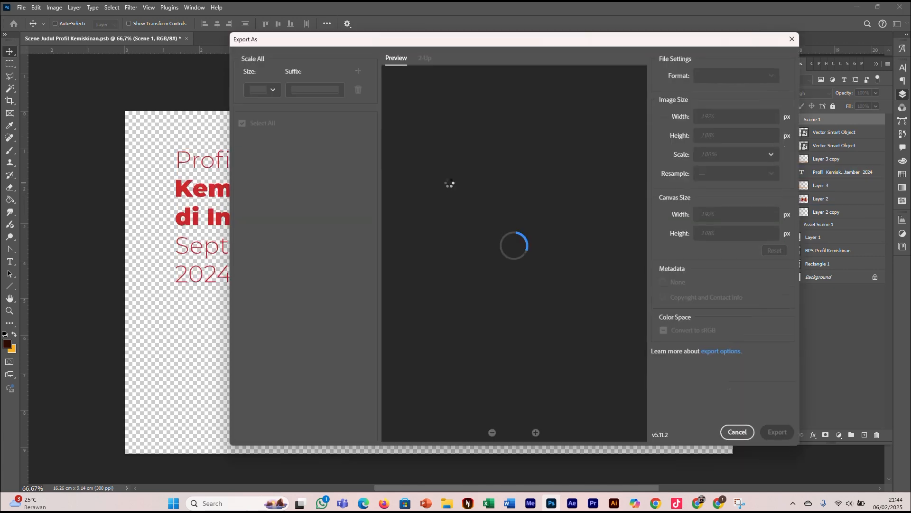
pyautogui.press('Return')
pyautogui.press('capslock')
pyautogui.press('Return')
# Hide the title text, show the dust on Layer 3, and export it as a PNG named "Debu".
pyautogui.click(777, 172)
pyautogui.click(778, 185)
pyautogui.hotkey('alt', 'shift', 'ctrl', 'w')
pyautogui.click(778, 430)
pyautogui.write('Pasir')
pyautogui.press('Return')
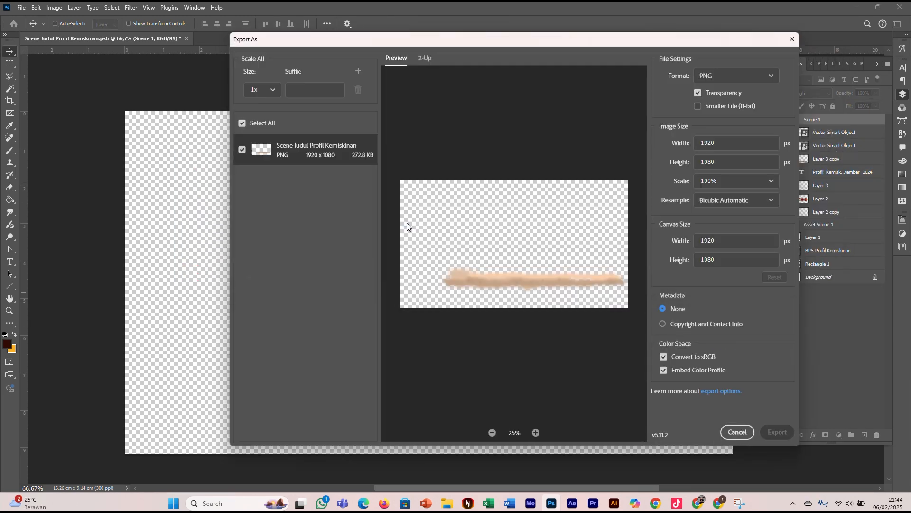
# Hide the Scene 1 group and show the Asset Scene 1 group with only its Indonesia map layer visible.
pyautogui.click(788, 120)
pyautogui.click(777, 119)
pyautogui.click(777, 132)
pyautogui.moveTo(543, 270); pyautogui.dragTo(525, 273)
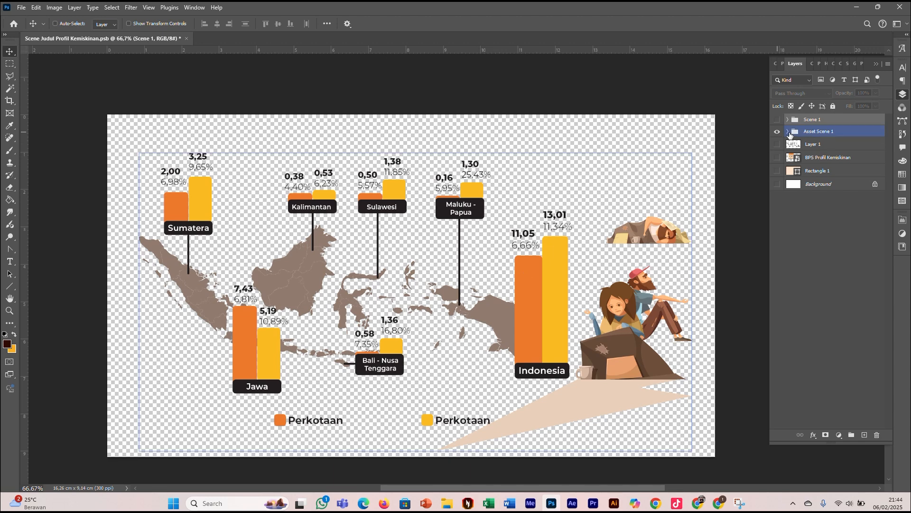
pyautogui.click(788, 132)
pyautogui.moveTo(777, 143); pyautogui.dragTo(777, 294)
pyautogui.click(802, 305)
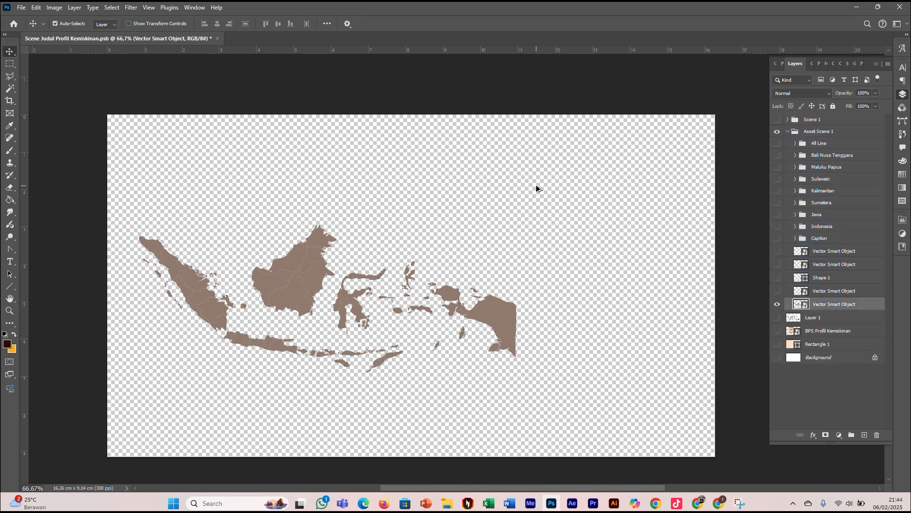
# Export the isolated Indonesia map as a PNG named "Pulau Indonesia".
pyautogui.hotkey('ctrl', 'alt', 'shift', 'w')
pyautogui.click(777, 432)
pyautogui.write('Peta Indonesia')
pyautogui.press('Return')
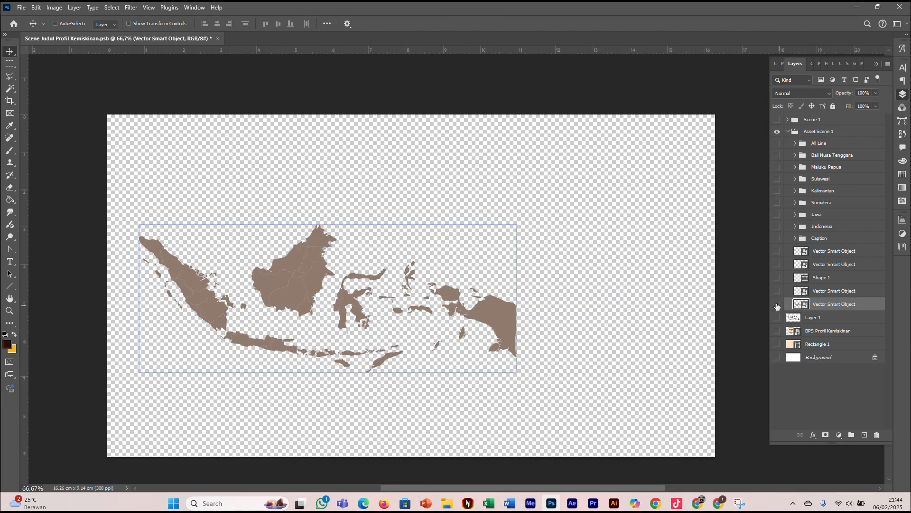
# Hide the Indonesia map and show the character illustration layers together with Shape 1.
pyautogui.click(777, 305)
pyautogui.click(777, 291)
pyautogui.click(777, 278)
pyautogui.click(777, 264)
pyautogui.click(777, 251)
# Export the isolated character illustrations as a PNG named "Character".
pyautogui.hotkey('ctrl', 'alt', 'shift', 'w')
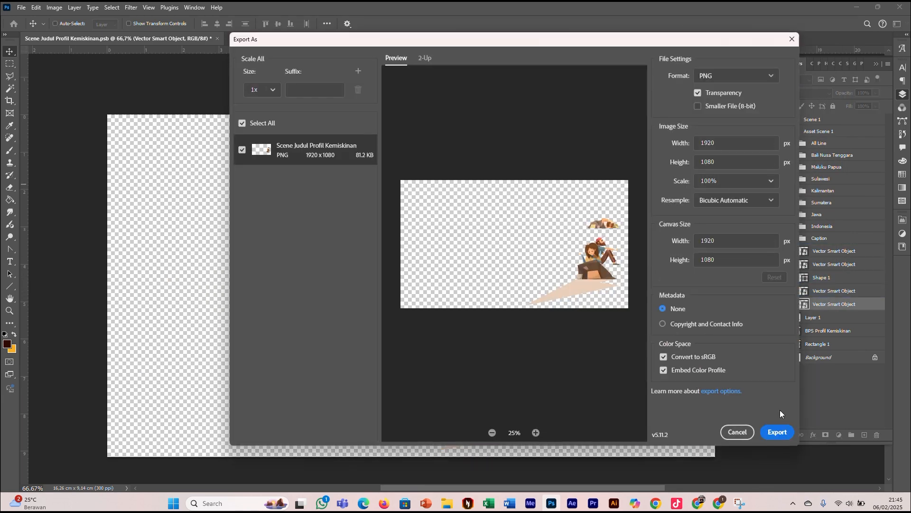
pyautogui.click(777, 432)
pyautogui.write('Character')
pyautogui.press('Return')
# Hide the character illustration layers and Shape 1, and show the Caption group.
pyautogui.click(777, 251)
pyautogui.click(778, 265)
pyautogui.click(777, 278)
pyautogui.click(777, 291)
pyautogui.click(777, 238)
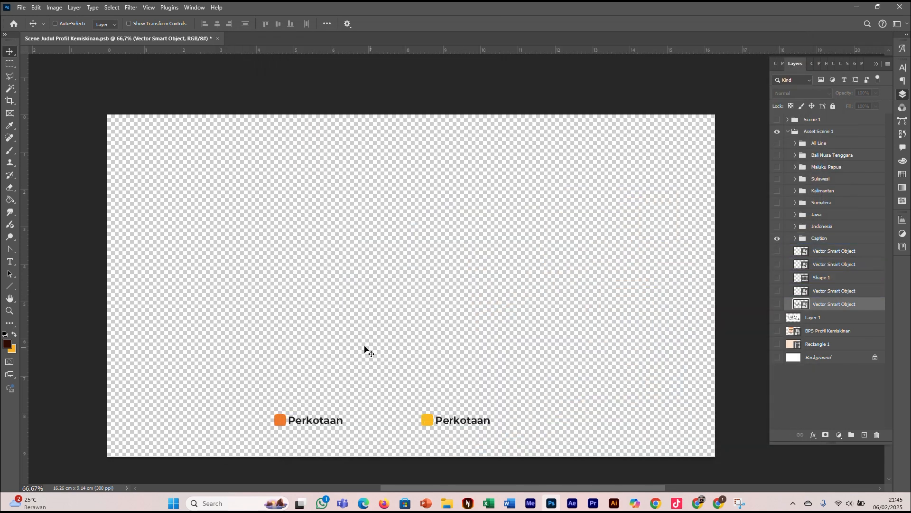
# Change the legend label beside the yellow square to "Pedesaan".
pyautogui.click(9, 261)
pyautogui.moveTo(436, 420); pyautogui.dragTo(492, 420)
pyautogui.click(426, 504)
pyautogui.click(426, 504)
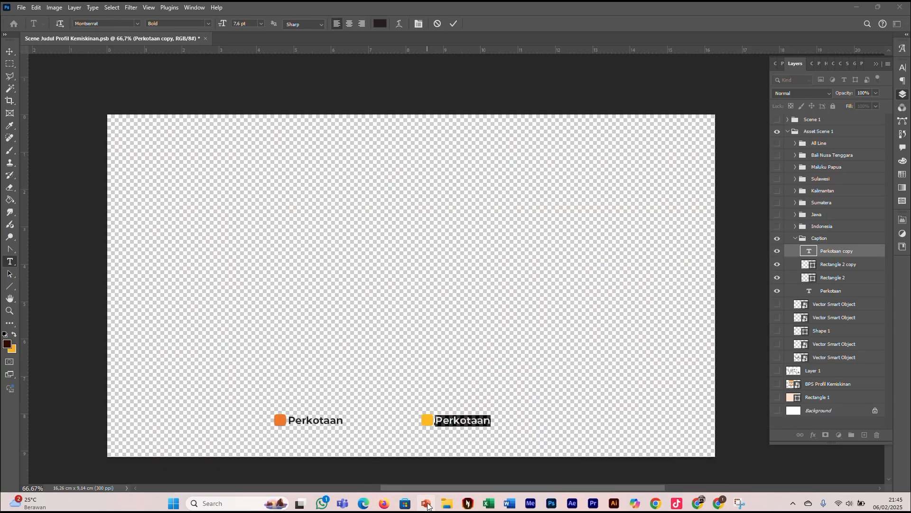
pyautogui.click(425, 504)
pyautogui.click(426, 504)
pyautogui.write('Pedesaan')
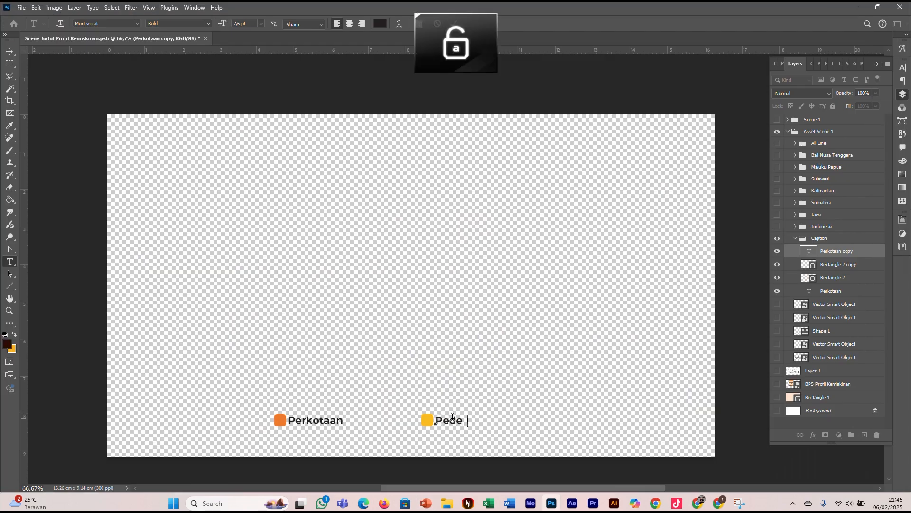
pyautogui.click(10, 51)
# Export the legend as a PNG named "Caption Kota dan Desa".
pyautogui.hotkey('ctrl', 'alt', 'shift', 'w')
pyautogui.click(778, 432)
pyautogui.write('Capt')
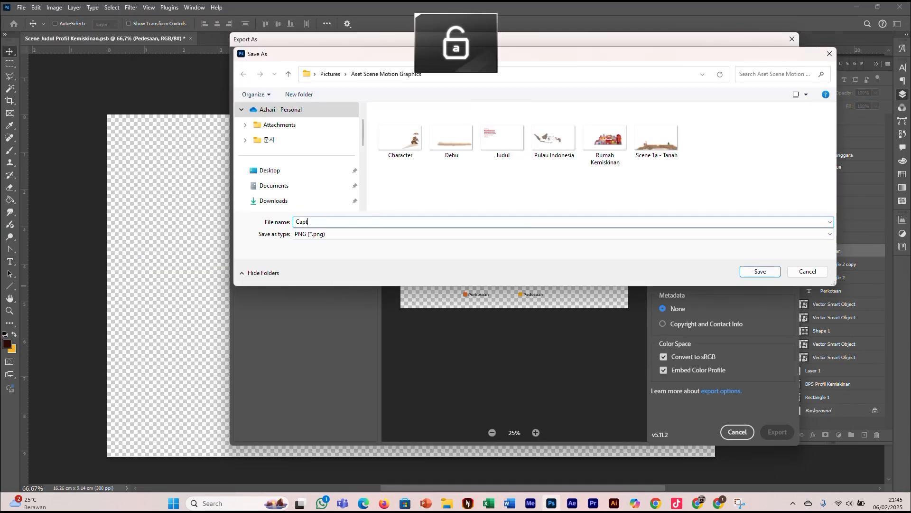
pyautogui.write('ion Kota & Desa')
pyautogui.press('Return')
# Hide the Caption group and show the Indonesia group with only its name label and the label's dark box visible.
pyautogui.click(795, 238)
pyautogui.click(778, 239)
pyautogui.click(777, 227)
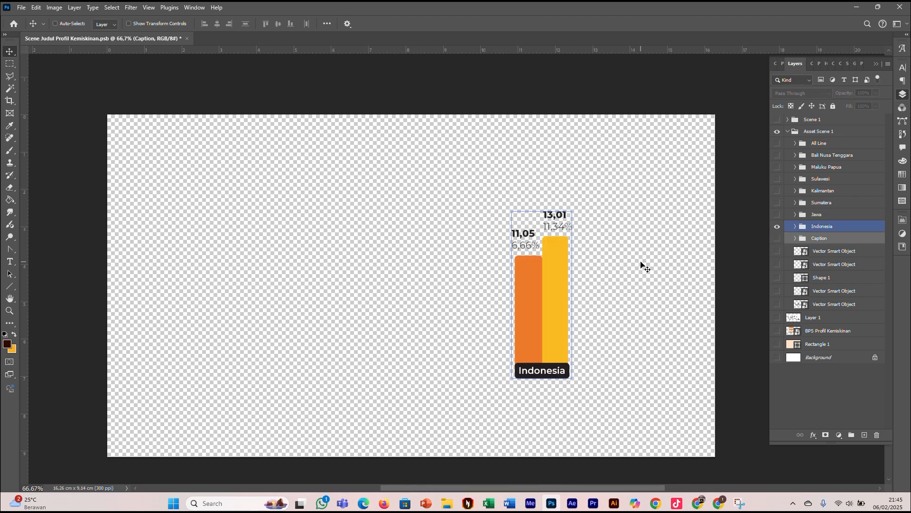
pyautogui.click(796, 227)
pyautogui.click(777, 293)
pyautogui.click(778, 280)
pyautogui.click(777, 266)
pyautogui.click(777, 253)
pyautogui.click(777, 305)
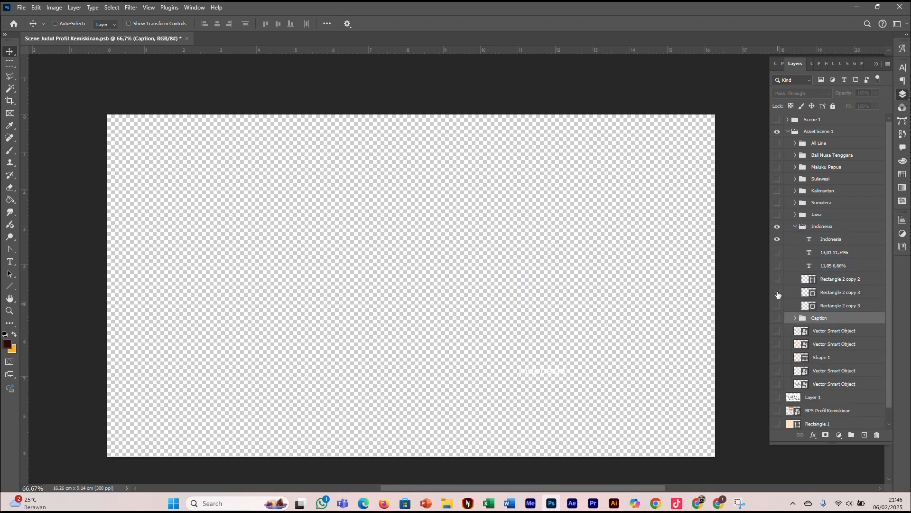
pyautogui.click(776, 280)
# Export the isolated Indonesia label as a PNG named "Indonesia Capt".
pyautogui.hotkey('ctrl', 'alt', 'shift', 'w')
pyautogui.click(777, 432)
pyautogui.write('Indo')
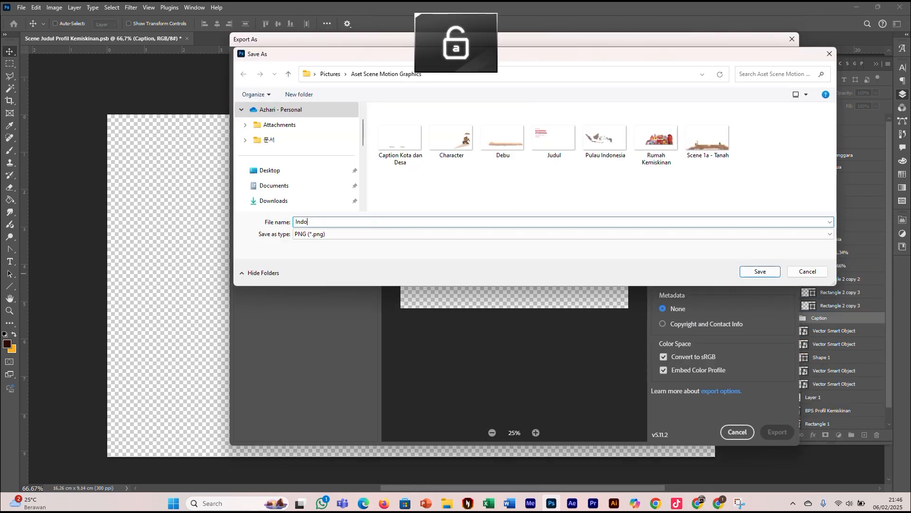
pyautogui.write('nesia Caption')
pyautogui.press('Return')
# Show only the two bars of the Indonesia group and export them as a PNG named "Grafik Indonesia kota dan desa".
pyautogui.click(778, 279)
pyautogui.click(777, 293)
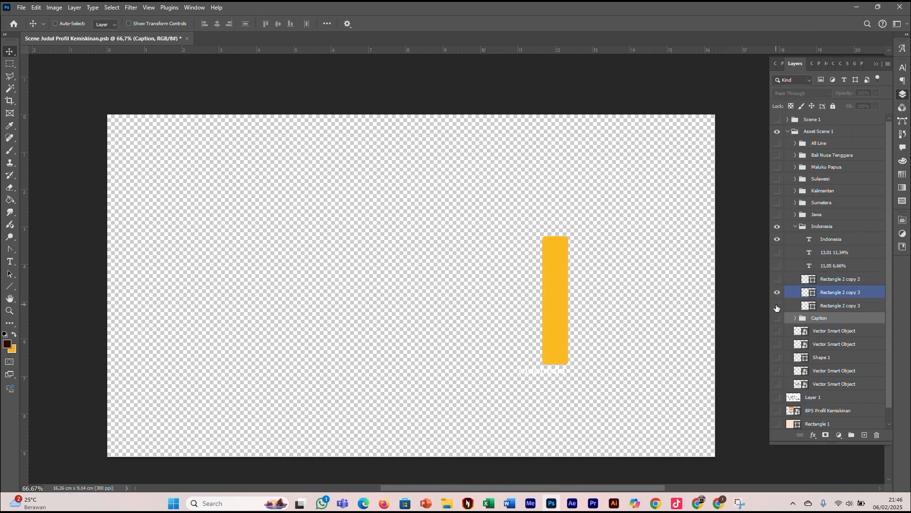
pyautogui.click(777, 305)
pyautogui.click(777, 240)
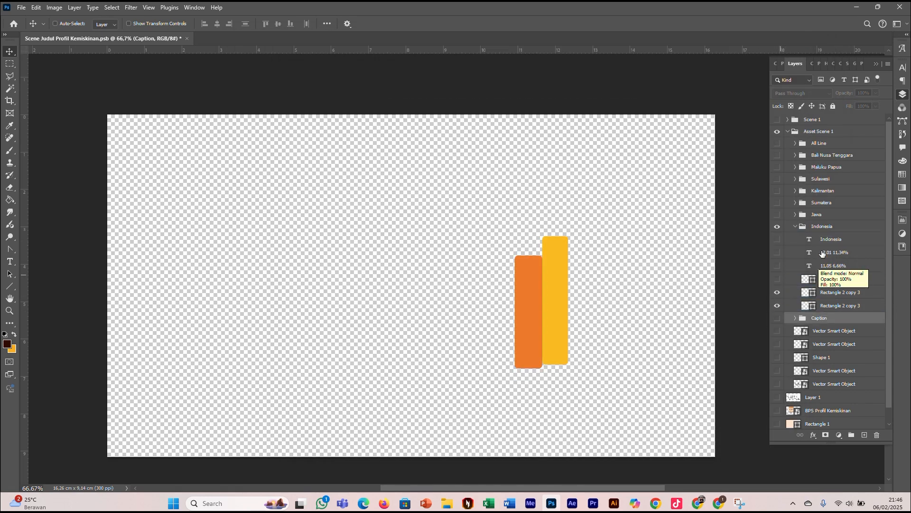
pyautogui.hotkey('ctrl', 'alt', 'shift', 'w')
pyautogui.press('Return')
pyautogui.write('Grafik Indonesia kota dan desa')
pyautogui.press('Return')
# Hide the Indonesia group and show the Jawa group with only its name label and the label's dark box visible.
pyautogui.moveTo(777, 292); pyautogui.dragTo(778, 306)
pyautogui.click(796, 226)
pyautogui.click(777, 227)
pyautogui.click(778, 216)
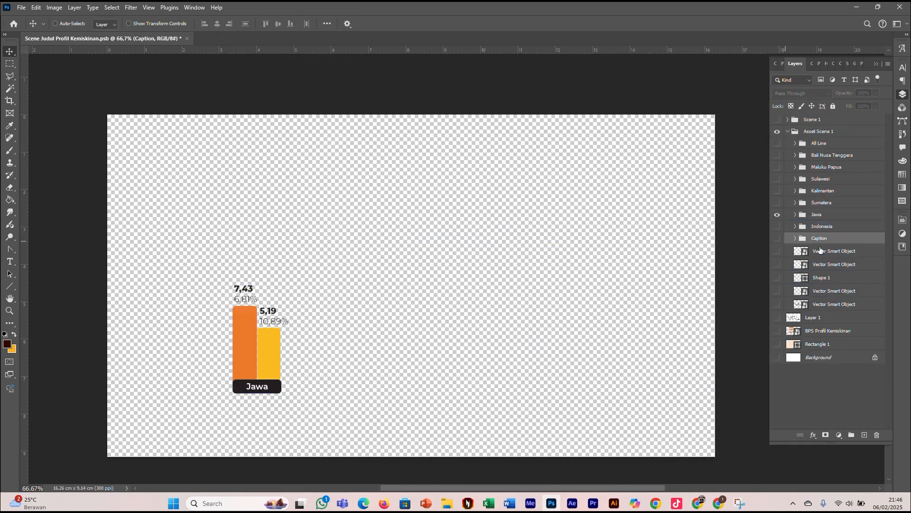
pyautogui.click(795, 215)
pyautogui.moveTo(778, 240); pyautogui.dragTo(778, 293)
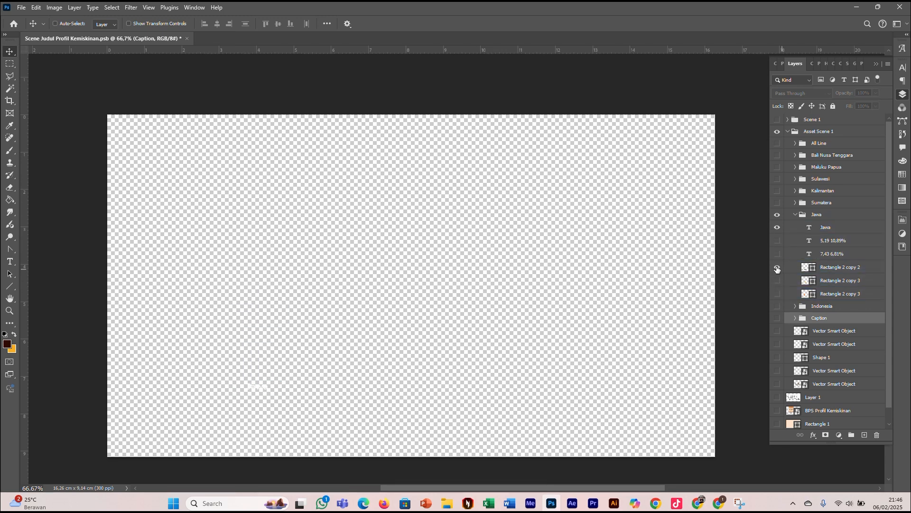
pyautogui.click(777, 268)
# Export the isolated Jawa label as a PNG named "Jawa".
pyautogui.hotkey('ctrl', 'alt', 'shift', 'w')
pyautogui.press('Return')
pyautogui.press('capslock')
pyautogui.write('Jawa Text')
pyautogui.press('Return')
# Hide the Jawa label's dark box, show the group's two bars, and export them as a PNG named "Grafik Jawa".
pyautogui.click(778, 268)
pyautogui.moveTo(777, 280); pyautogui.dragTo(778, 293)
pyautogui.hotkey('ctrl', 'alt', 'shift', 'w')
pyautogui.press('Return')
pyautogui.press('capslock')
pyautogui.write('Grafik Jawa')
pyautogui.press('Return')
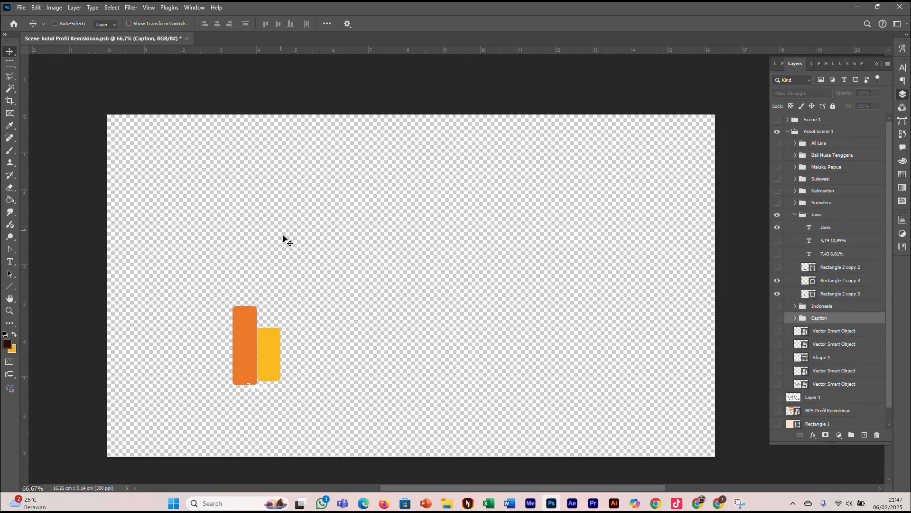
# Hide the Jawa group and show the Sumatera group with only its name label and the label's dark box visible.
pyautogui.click(795, 214)
pyautogui.click(777, 215)
pyautogui.click(777, 203)
pyautogui.click(796, 204)
pyautogui.moveTo(777, 229); pyautogui.dragTo(777, 242)
pyautogui.moveTo(777, 282); pyautogui.dragTo(777, 269)
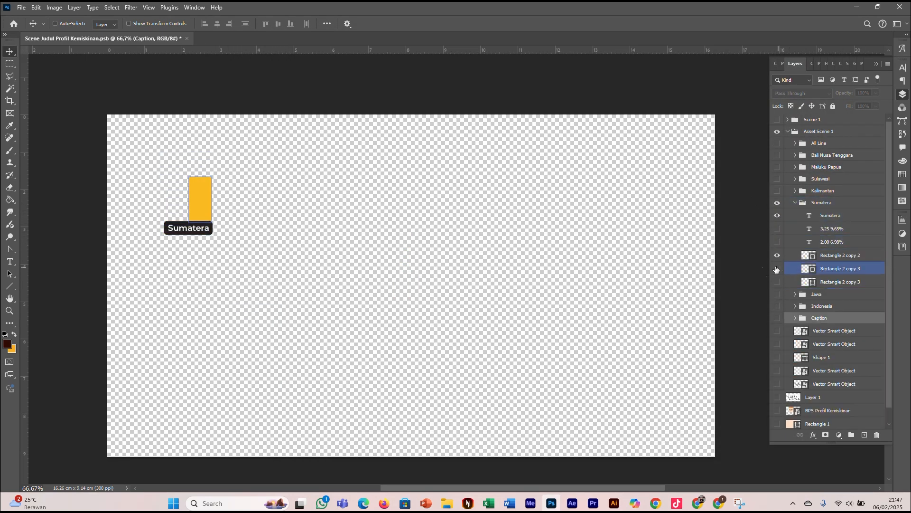
# Export the isolated Sumatera label as a PNG named "Sumatera Capt".
pyautogui.hotkey('ctrl', 'alt', 'shift', 'w')
pyautogui.press('Return')
pyautogui.write('Sumatera Cap')
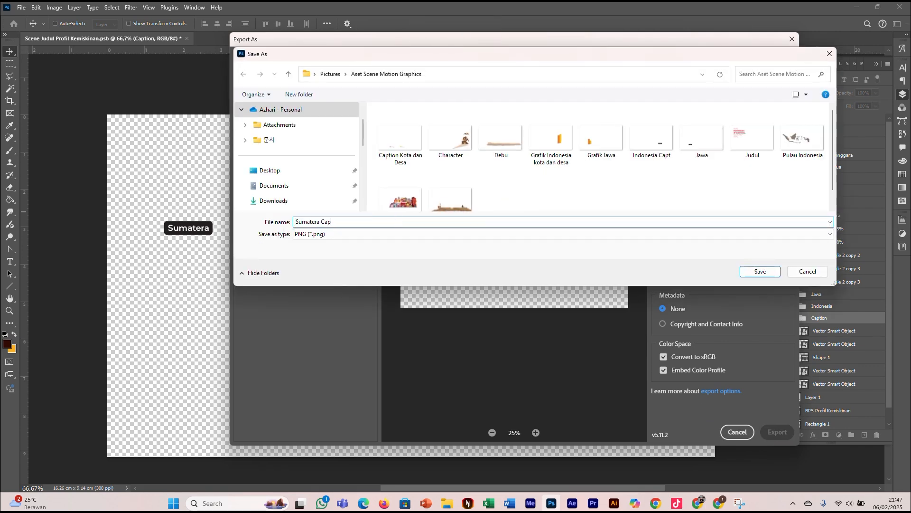
pyautogui.write('t')
pyautogui.press('Return')
# Hide the Sumatera label and its dark box, show the group's two bars, and export them as a PNG named "Grafik Sumatera".
pyautogui.click(777, 215)
pyautogui.click(778, 255)
pyautogui.click(777, 269)
pyautogui.click(777, 282)
pyautogui.hotkey('ctrl', 'alt', 'shift', 'w')
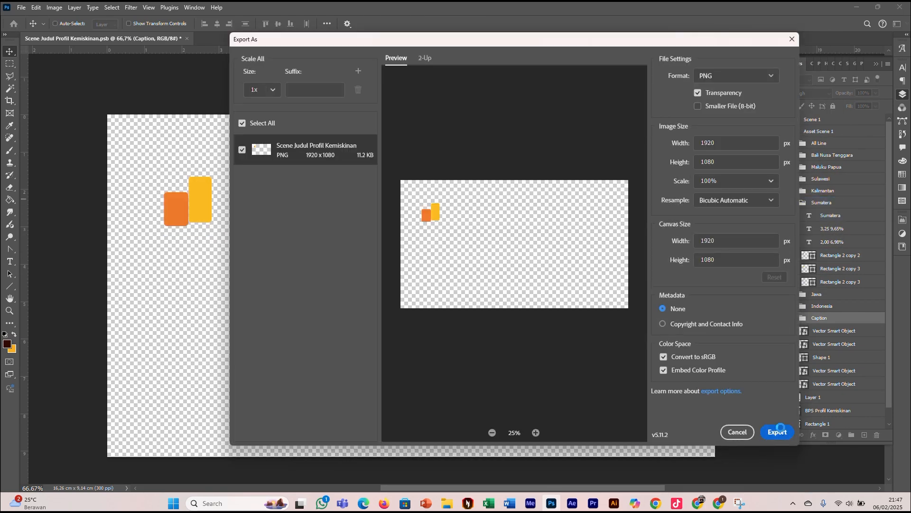
pyautogui.click(781, 428)
pyautogui.write('Grafik Sumatera')
pyautogui.press('Return')
# Hide the Sumatera group, show the Kalimantan, Sulawesi, Maluku Papua and Bali Nusa Tenggara groups, and export them as a PNG named "Grafik 4 Pulau".
pyautogui.click(796, 203)
pyautogui.click(777, 203)
pyautogui.moveTo(777, 190); pyautogui.dragTo(777, 155)
pyautogui.hotkey('ctrl', 'alt', 'shift', 'w')
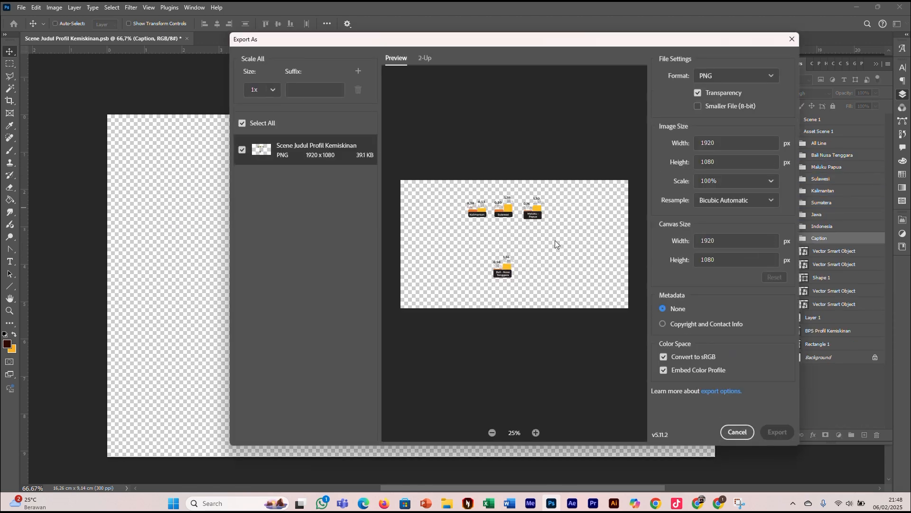
pyautogui.click(778, 432)
pyautogui.write('Grafik 4 Pulau')
pyautogui.press('Return')
# Hide the four island groups, show only the All Line group, and export it as a PNG named "All Line".
pyautogui.moveTo(777, 190); pyautogui.dragTo(777, 155)
pyautogui.hotkey('ctrl', 'alt', 'shift', 'w')
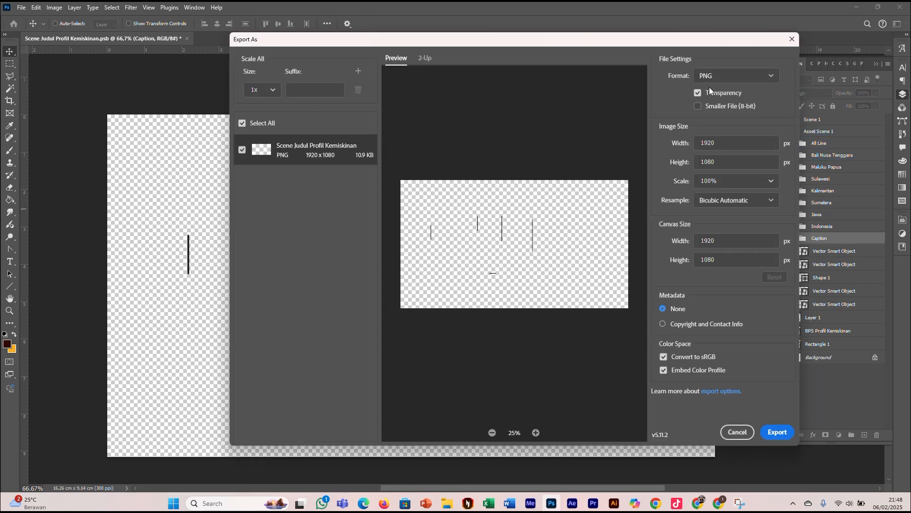
pyautogui.click(778, 432)
pyautogui.press('BackSpace')
pyautogui.press('capslock')
pyautogui.write('All Line')
pyautogui.press('Return')
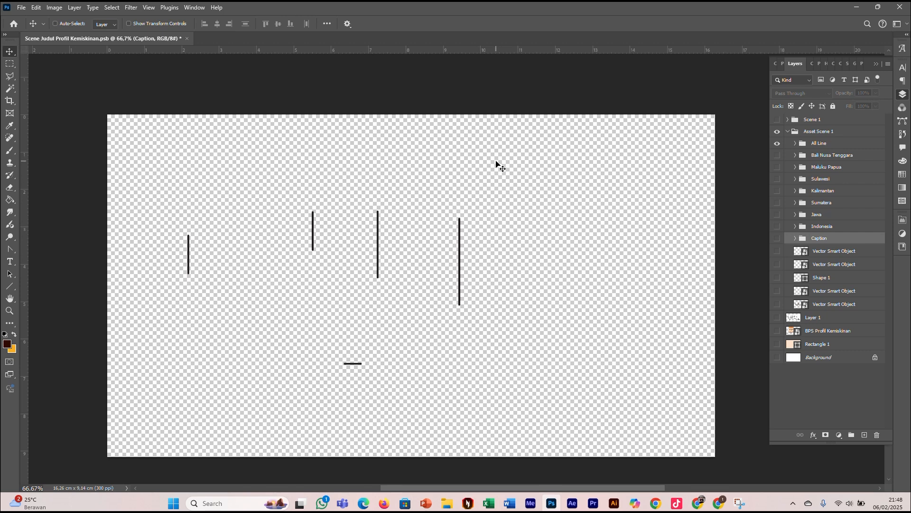
# Save the layered document and open the film and video presets for a new document.
pyautogui.hotkey('ctrl', 's')
pyautogui.click(19, 8)
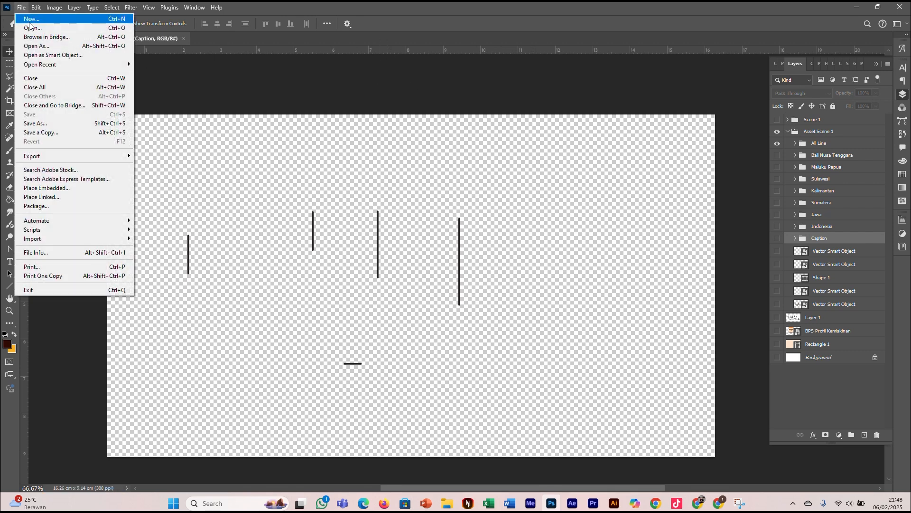
pyautogui.click(29, 20)
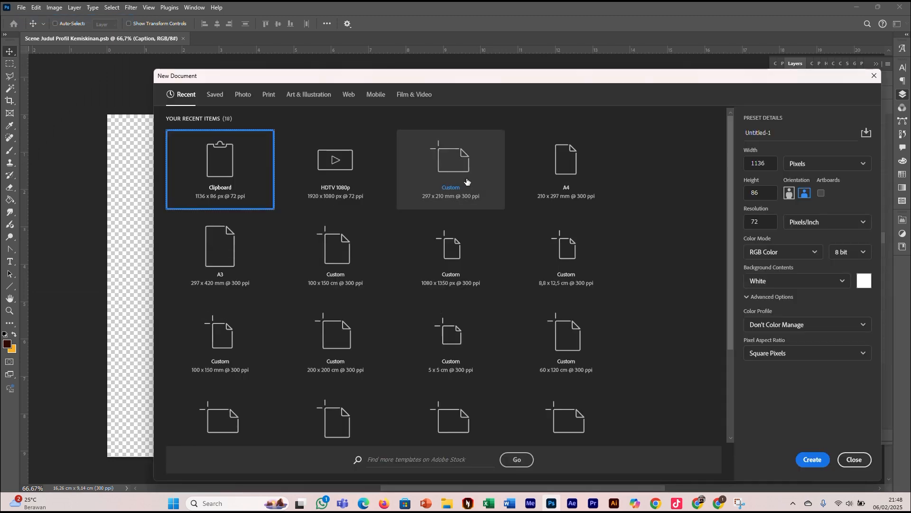
pyautogui.click(414, 95)
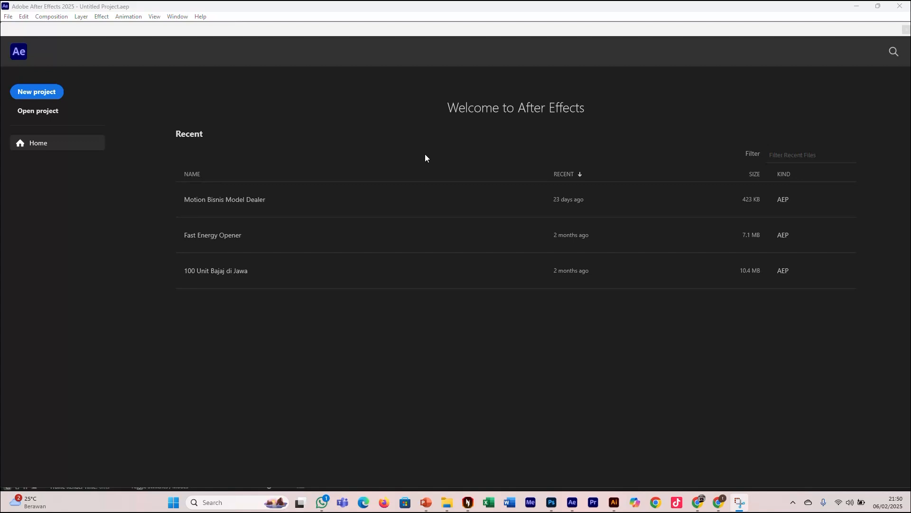
# In a new After Effects project, create a 1920x1080 composition at 29.97 fps with a duration of 10 seconds.
pyautogui.click(34, 93)
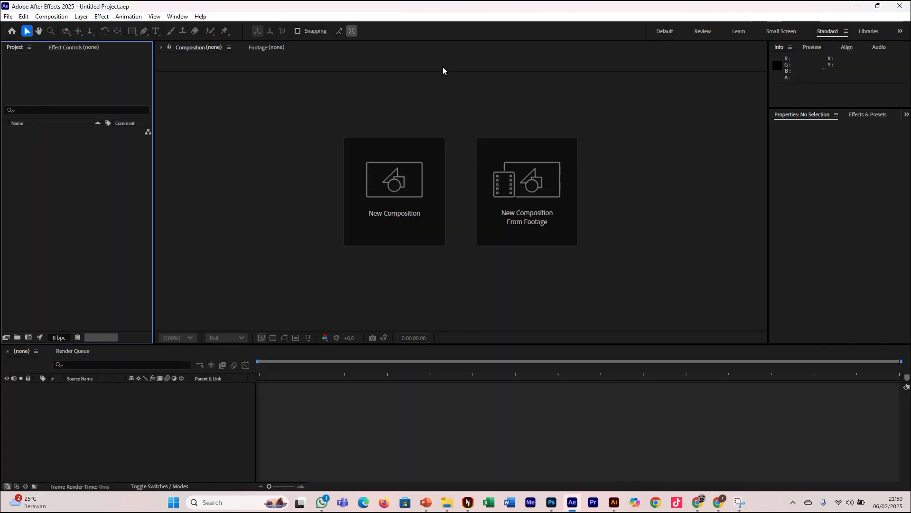
pyautogui.click(402, 142)
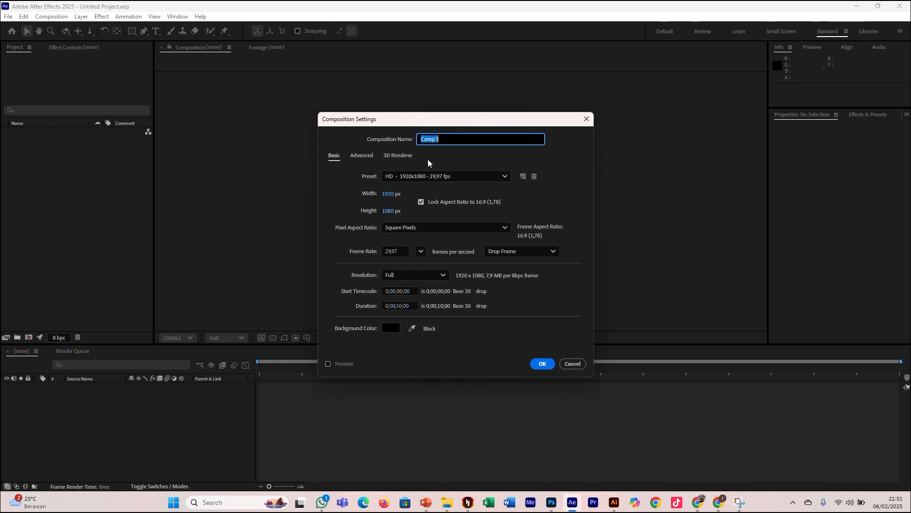
pyautogui.click(402, 307)
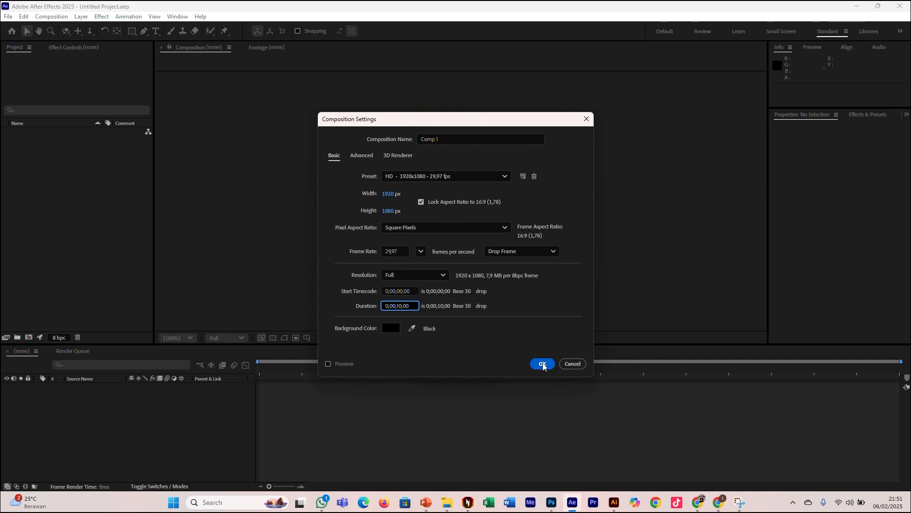
pyautogui.click(399, 251)
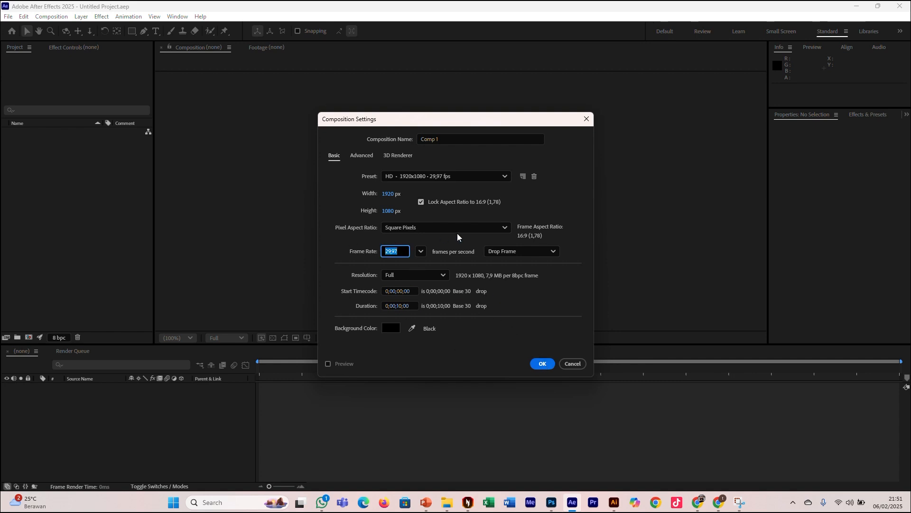
pyautogui.click(542, 363)
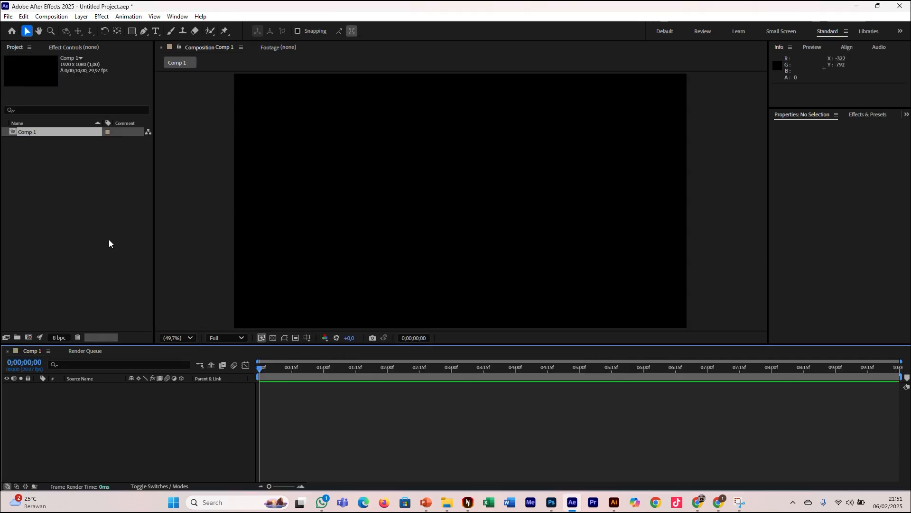
# Import the "Scene 1a - Tanah" image from the Aset Scene Motion Graphics folder and add it to the composition as a layer.
pyautogui.click(447, 502)
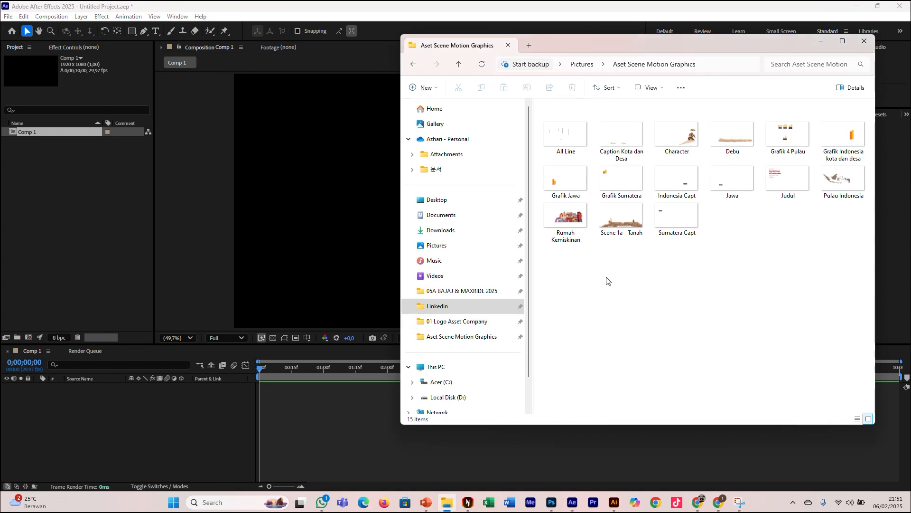
pyautogui.click(575, 228)
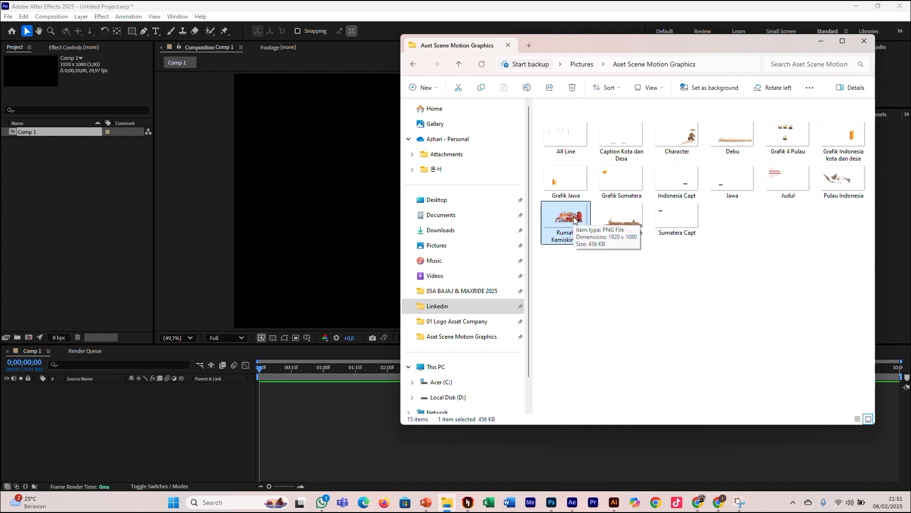
pyautogui.click(621, 232)
pyautogui.moveTo(623, 216); pyautogui.dragTo(101, 241)
pyautogui.moveTo(74, 141); pyautogui.dragTo(76, 403)
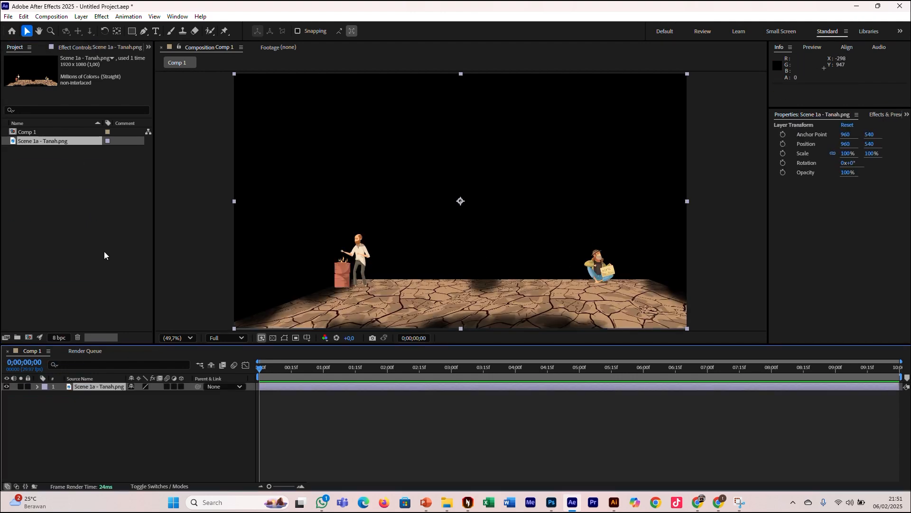
# Import the "Rumah Kemiskinan" image and place it in the composition beneath the Scene 1a - Tanah layer.
pyautogui.click(447, 503)
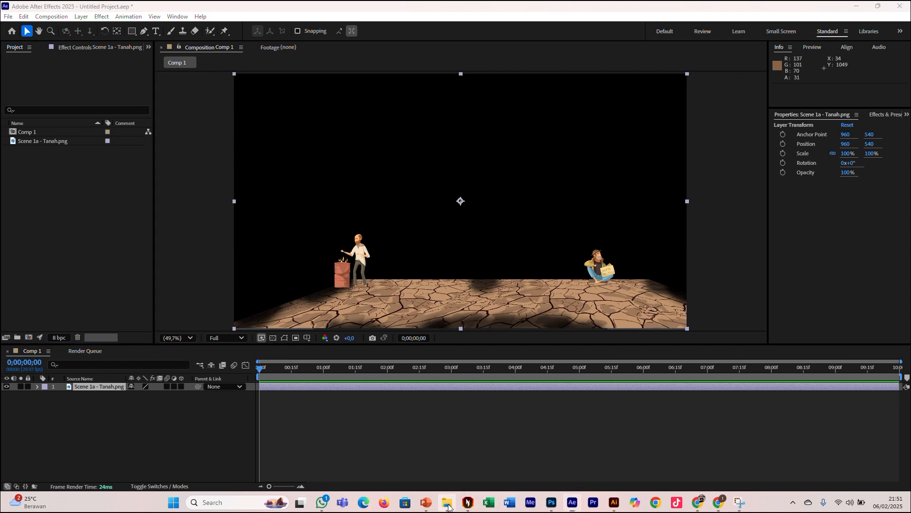
pyautogui.click(572, 234)
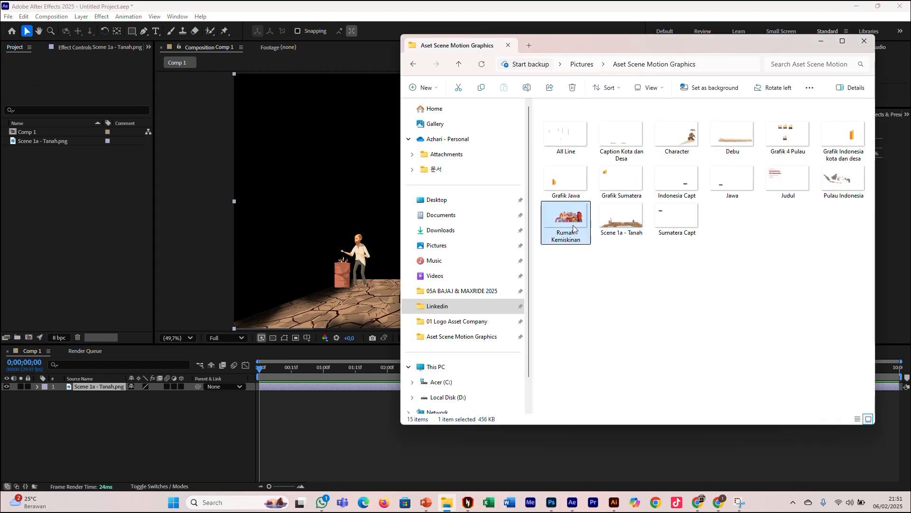
pyautogui.moveTo(572, 219); pyautogui.dragTo(94, 245)
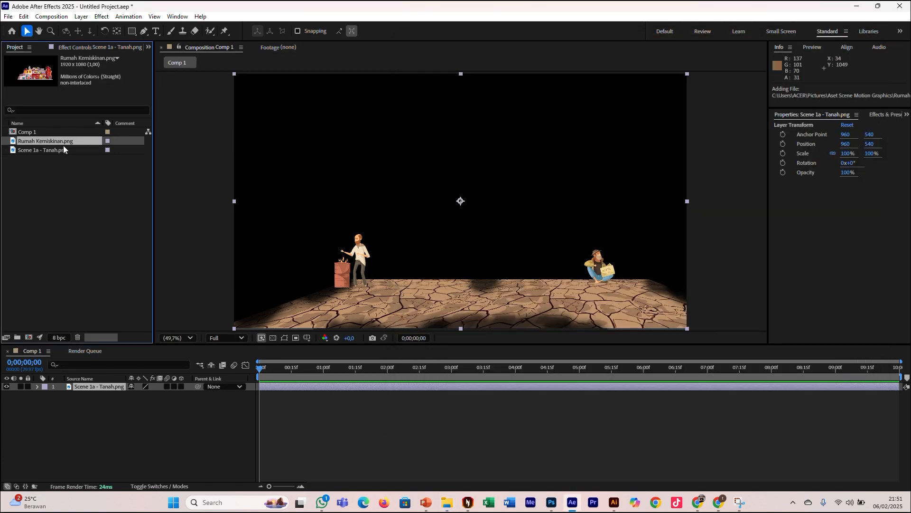
pyautogui.moveTo(66, 141); pyautogui.dragTo(57, 385)
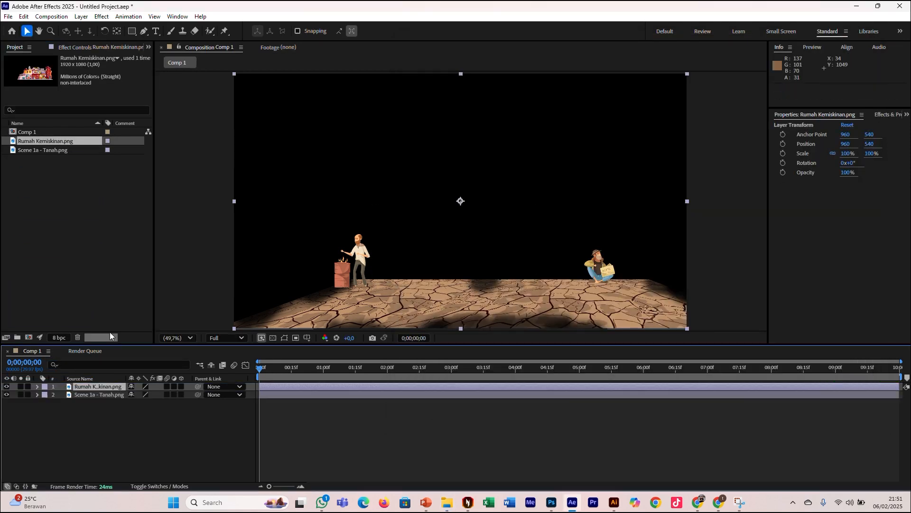
pyautogui.moveTo(97, 386); pyautogui.dragTo(98, 400)
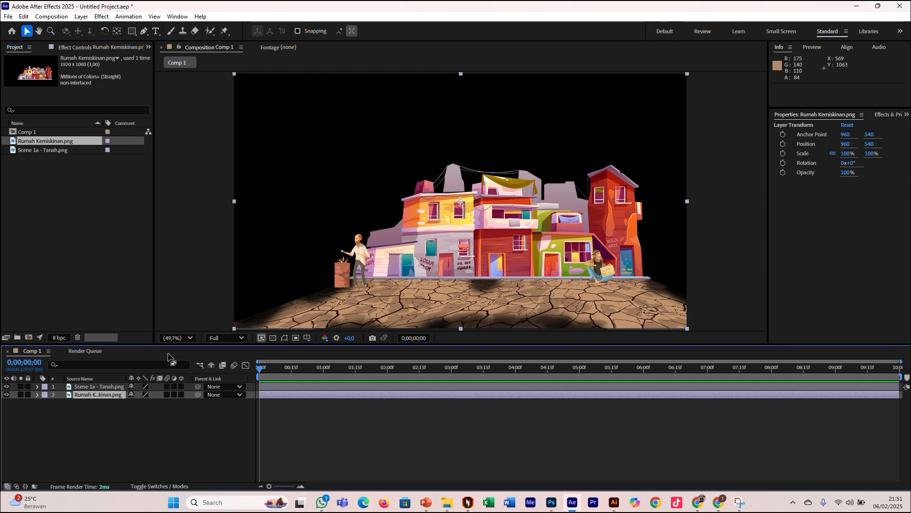
# Import the "Judul" title image and place it in the composition above the ground and house layers.
pyautogui.click(447, 503)
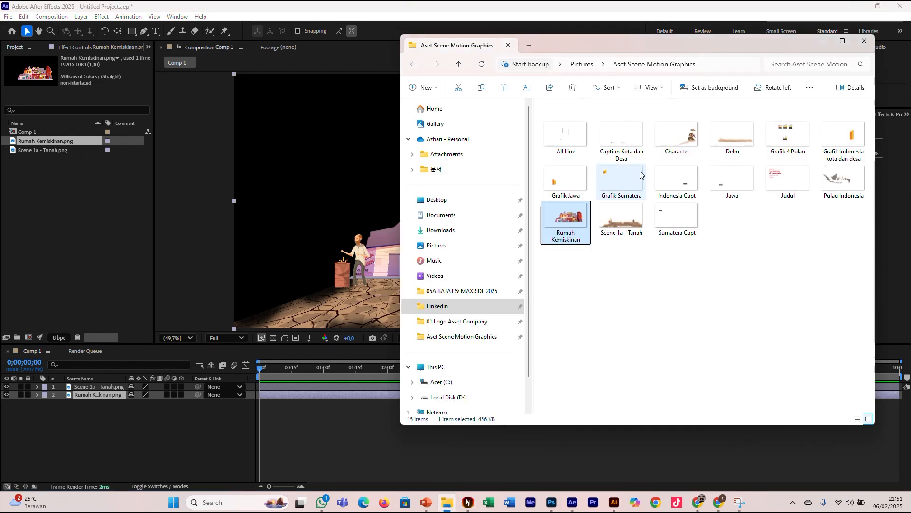
pyautogui.click(774, 184)
pyautogui.moveTo(786, 184); pyautogui.dragTo(65, 179)
pyautogui.moveTo(71, 144); pyautogui.dragTo(250, 431)
pyautogui.click(206, 431)
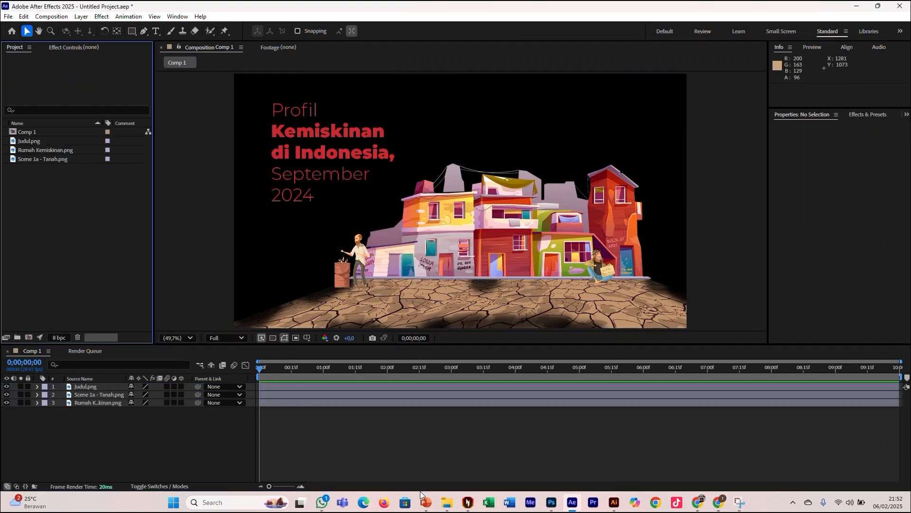
# Import the "BG" background image and place it beneath all other layers in the composition.
pyautogui.click(446, 503)
pyautogui.moveTo(621, 136); pyautogui.dragTo(54, 238)
pyautogui.moveTo(66, 131); pyautogui.dragTo(147, 423)
pyautogui.press('capslock')
pyautogui.press('capslock')
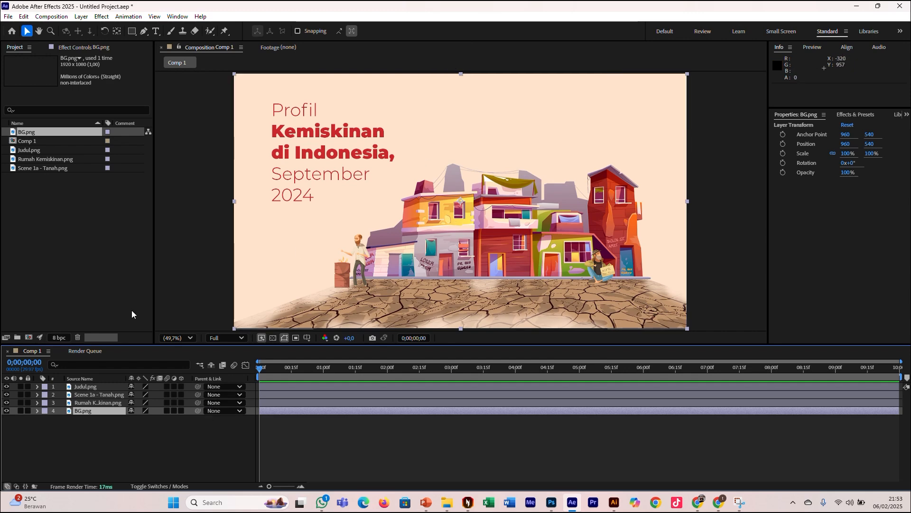
# Set a Position keyframe on the Rumah Kemiskinan layer at 0;00;02;00.
pyautogui.moveTo(262, 371); pyautogui.dragTo(388, 370)
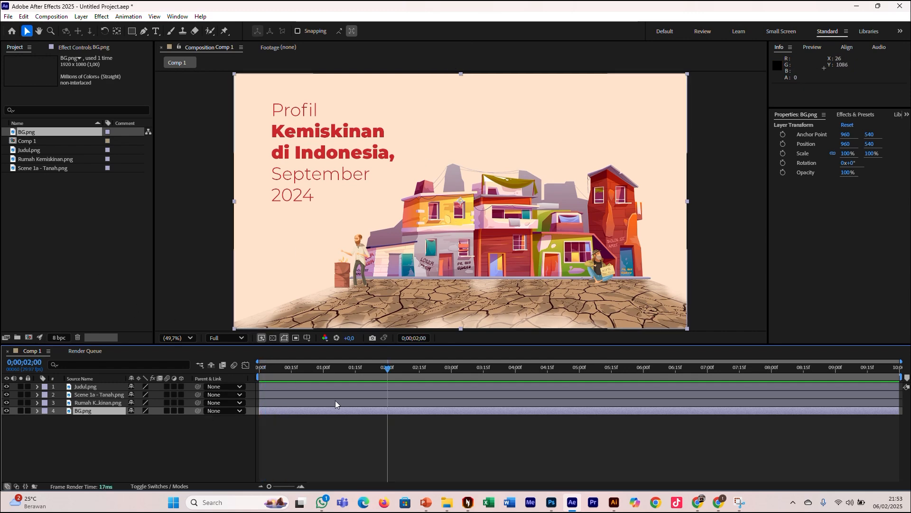
pyautogui.click(79, 403)
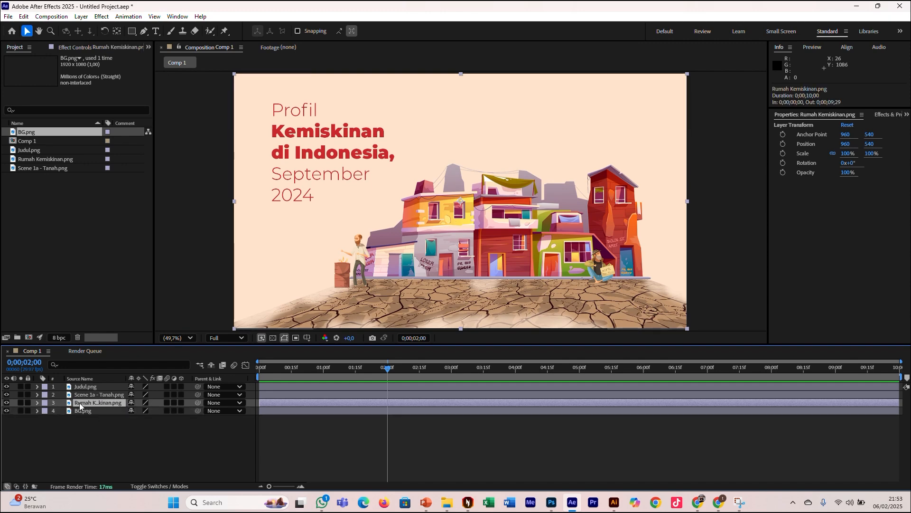
pyautogui.click(38, 403)
pyautogui.click(45, 411)
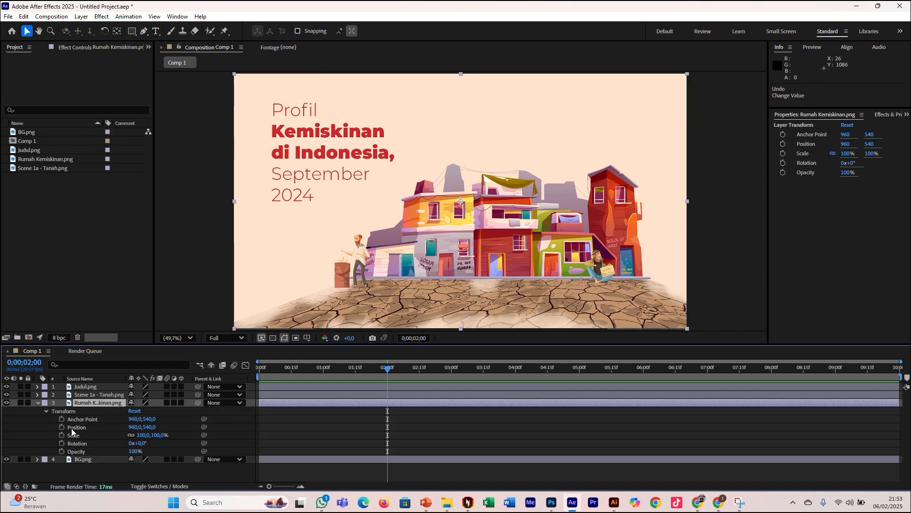
pyautogui.click(61, 427)
# At 0;00;00;15, move the Rumah Kemiskinan layer above the frame with a Position Y value of about -471.
pyautogui.moveTo(388, 368); pyautogui.dragTo(292, 380)
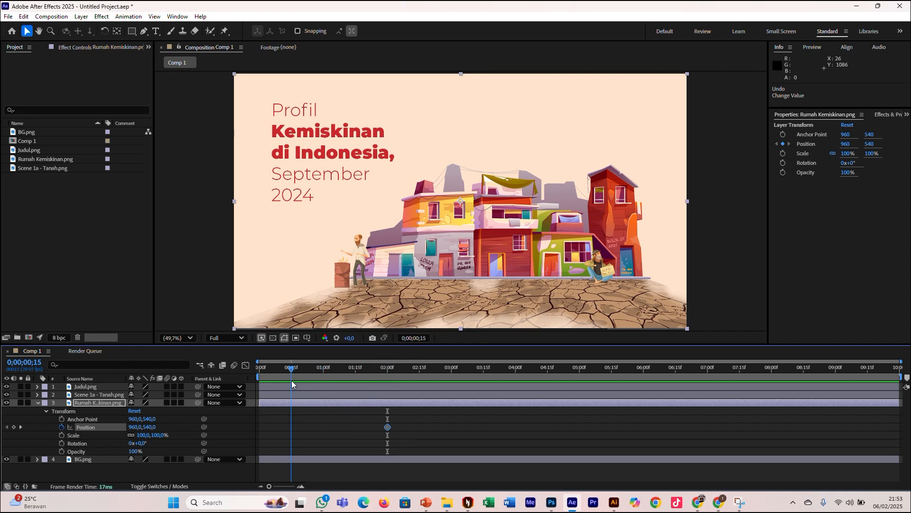
pyautogui.moveTo(149, 427); pyautogui.dragTo(27, 465)
pyautogui.moveTo(143, 431); pyautogui.dragTo(26, 433)
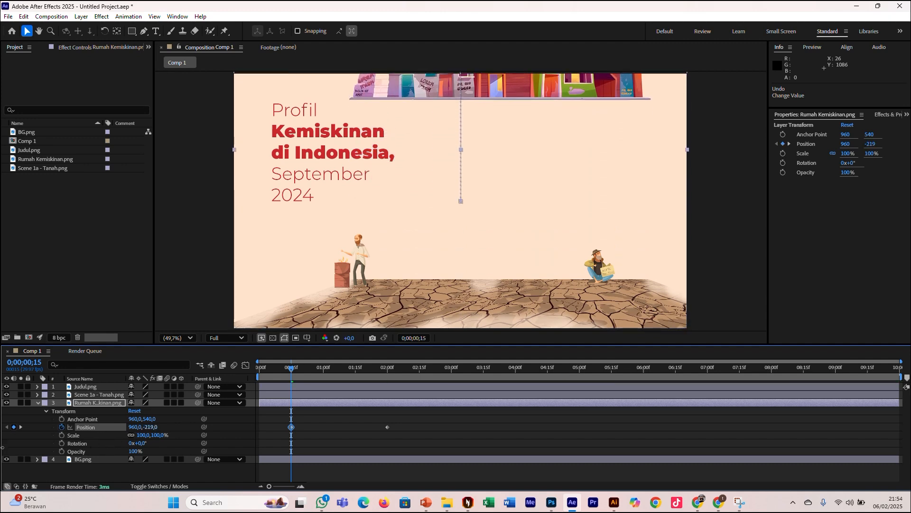
pyautogui.moveTo(145, 430); pyautogui.dragTo(31, 427)
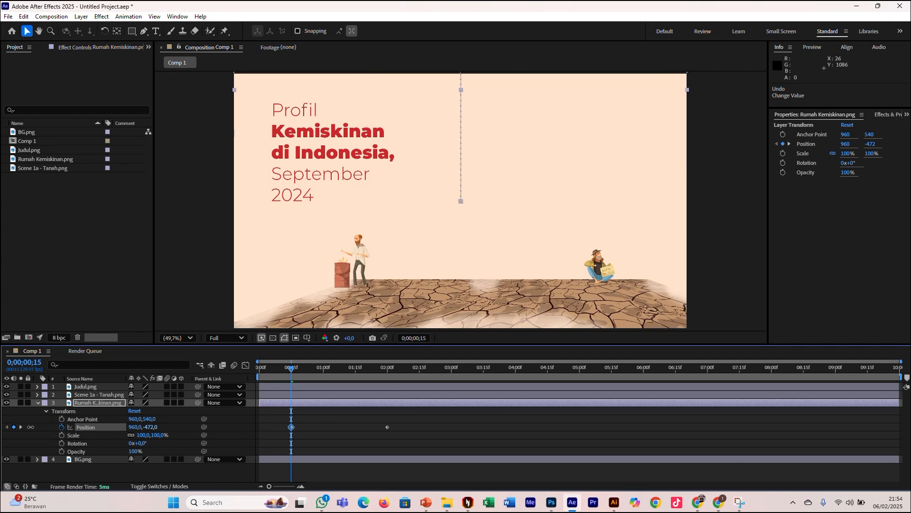
# Scrub through the houses' drop and keyframe the layer's Position Y at 561 at 0;00;02;02.
pyautogui.moveTo(287, 372); pyautogui.dragTo(385, 380)
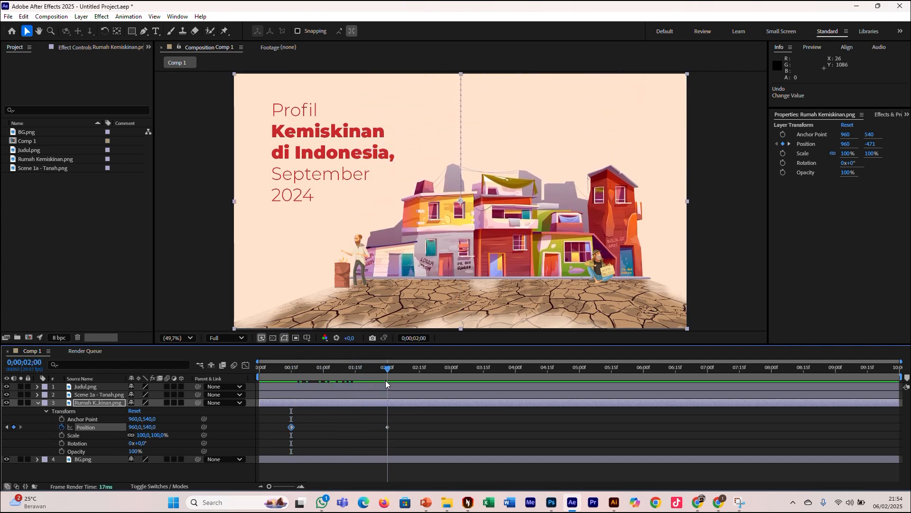
pyautogui.press('pagedown')
pyautogui.press('pagedown')
pyautogui.moveTo(152, 427); pyautogui.dragTo(162, 425)
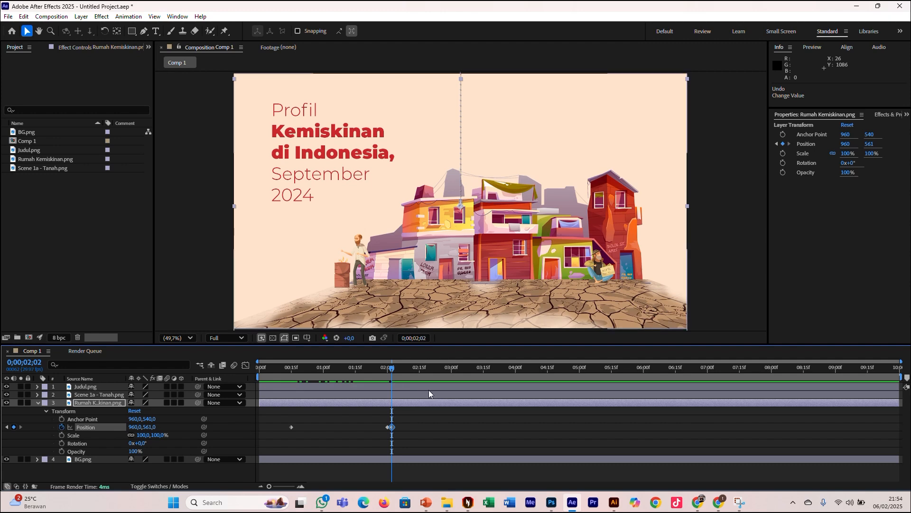
# Add rebound Position keyframes to the houses, with Y 453 at 0;00;02;05 and Y 484 at 0;00;02;06.
pyautogui.moveTo(391, 370); pyautogui.dragTo(397, 371)
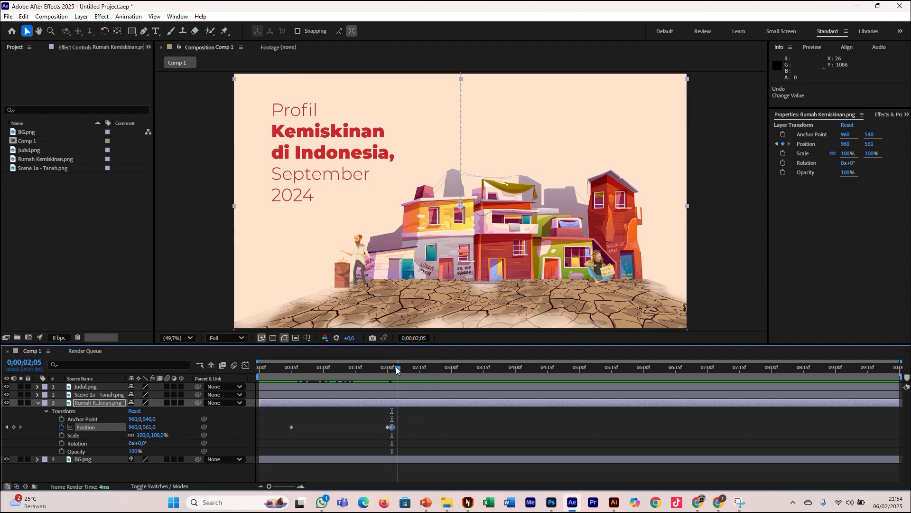
pyautogui.moveTo(149, 426); pyautogui.dragTo(100, 426)
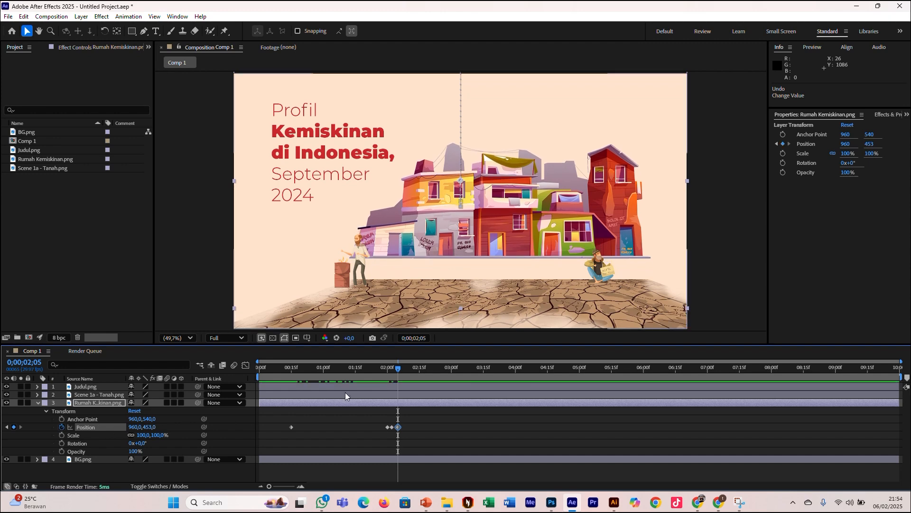
pyautogui.moveTo(399, 366); pyautogui.dragTo(403, 366)
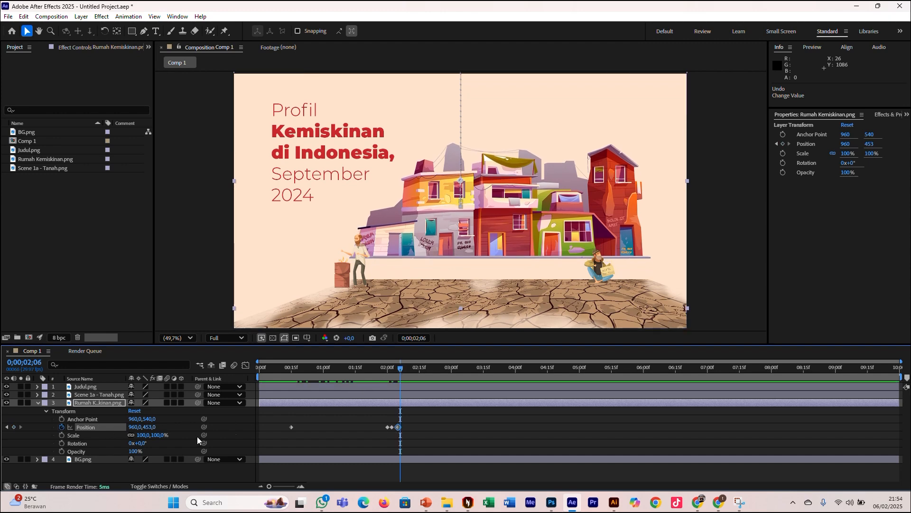
pyautogui.moveTo(153, 426); pyautogui.dragTo(166, 426)
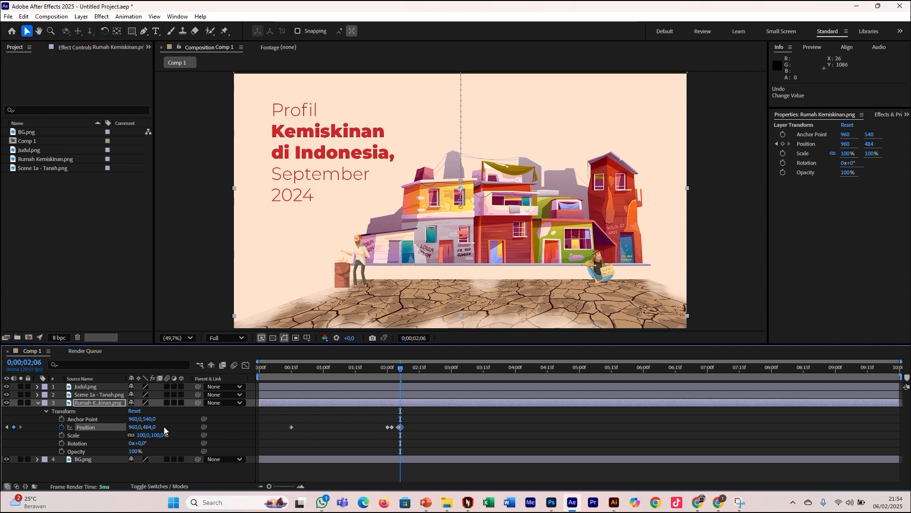
# Keyframe the Rumah Kemiskinan layer's Position Y at 540 at 0;00;02;06.
pyautogui.click(152, 426)
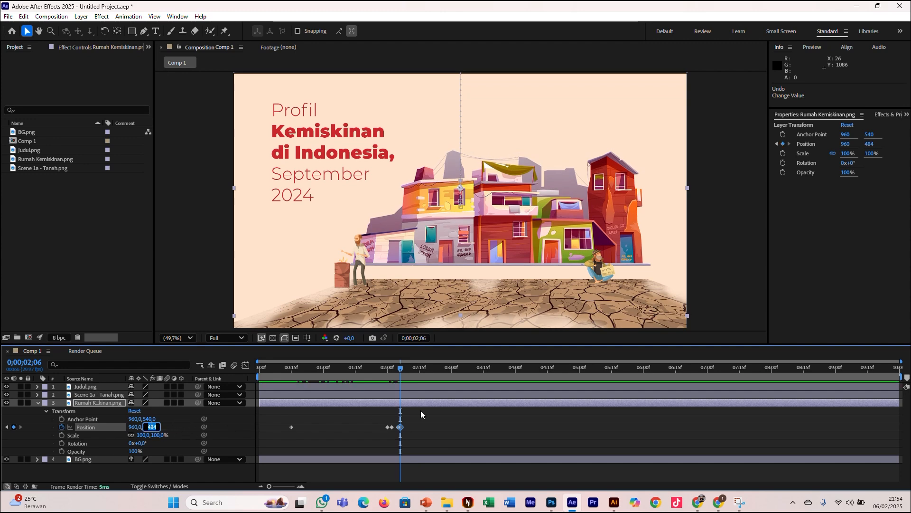
pyautogui.hotkey('ctrl', 'z')
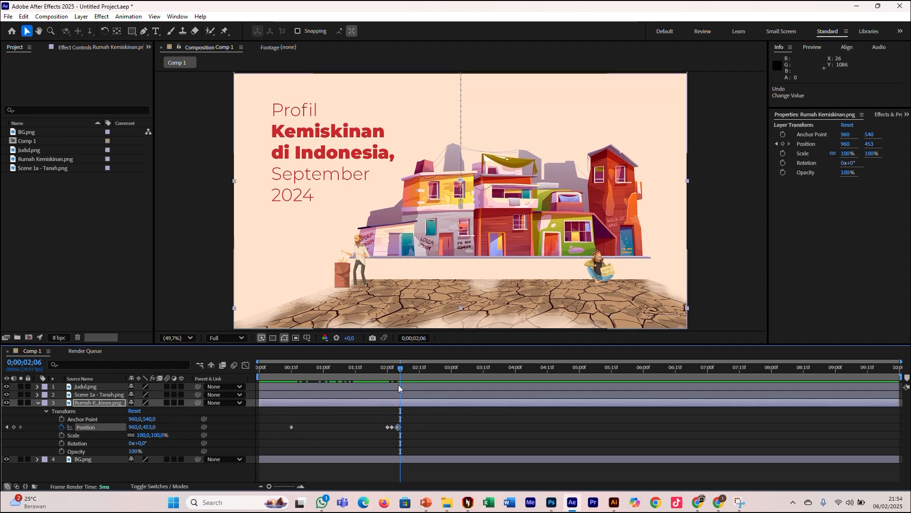
pyautogui.moveTo(400, 370); pyautogui.dragTo(401, 370)
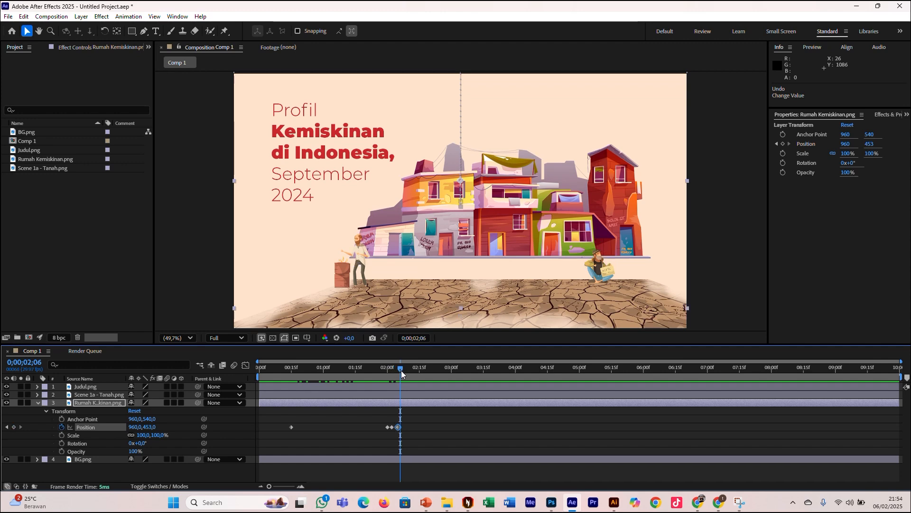
pyautogui.write('540')
pyautogui.press('Return')
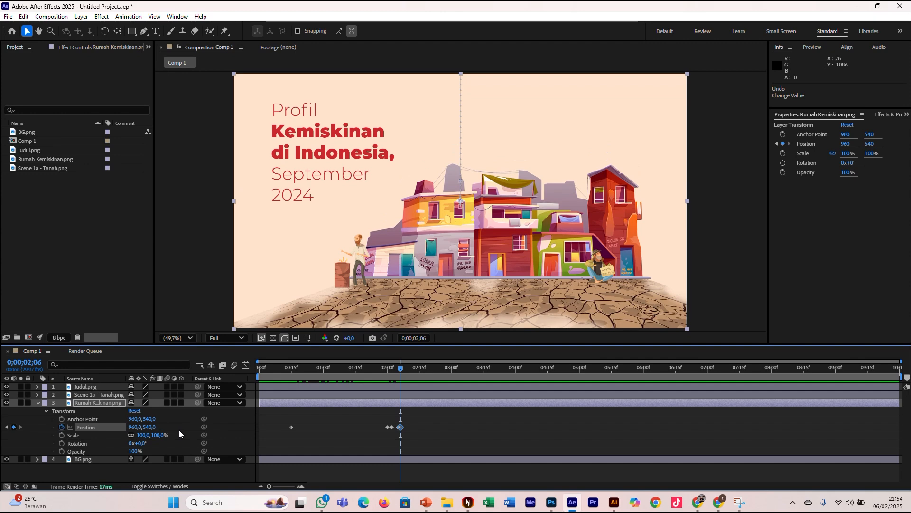
# Import Debu.png from the Aset Scene Motion Graphics folder and add it to Comp 1 directly above the BG layer.
pyautogui.click(97, 255)
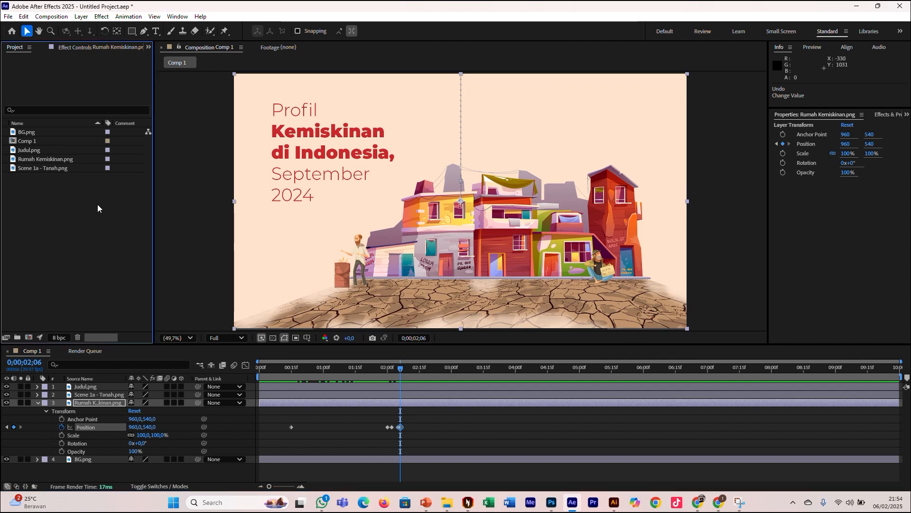
pyautogui.click(447, 502)
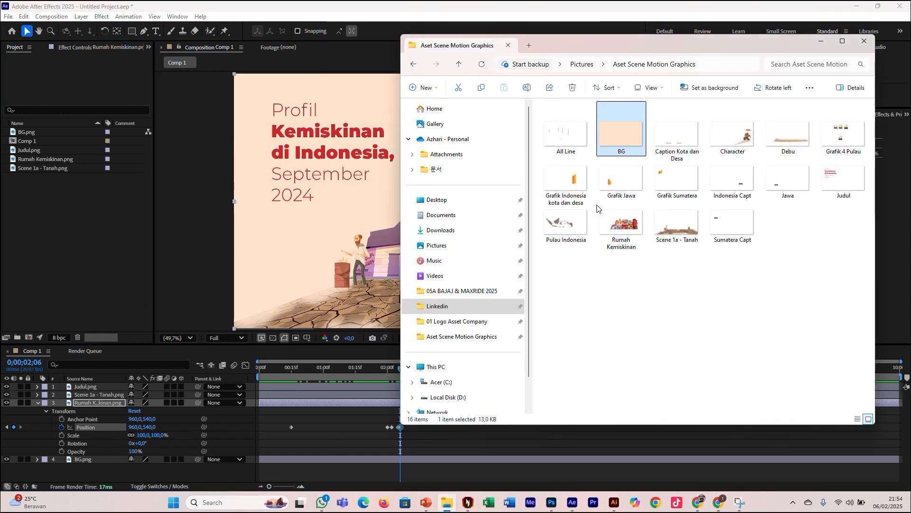
pyautogui.moveTo(775, 140); pyautogui.dragTo(83, 222)
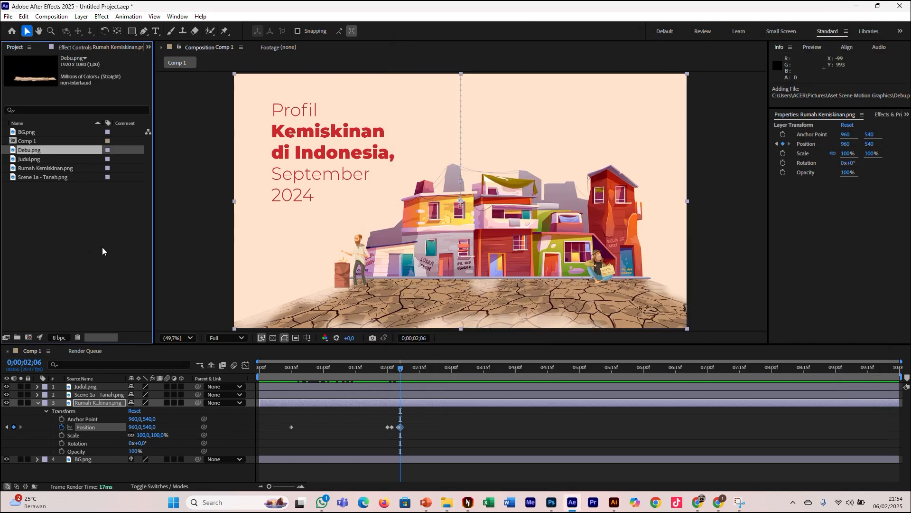
pyautogui.moveTo(80, 147); pyautogui.dragTo(68, 436)
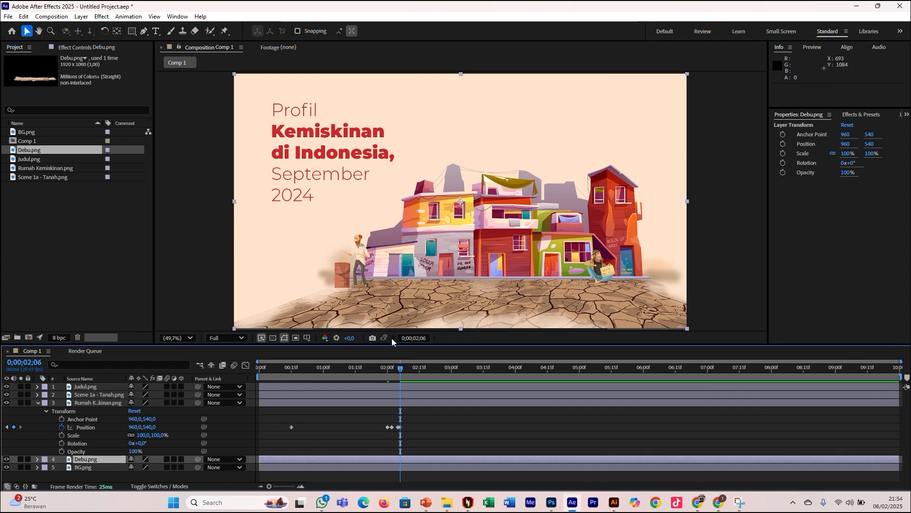
# Trim the Debu layer so it runs from 0;00;01;29 to 0;00;02;12, checking it against the houses' landing.
pyautogui.click(37, 459)
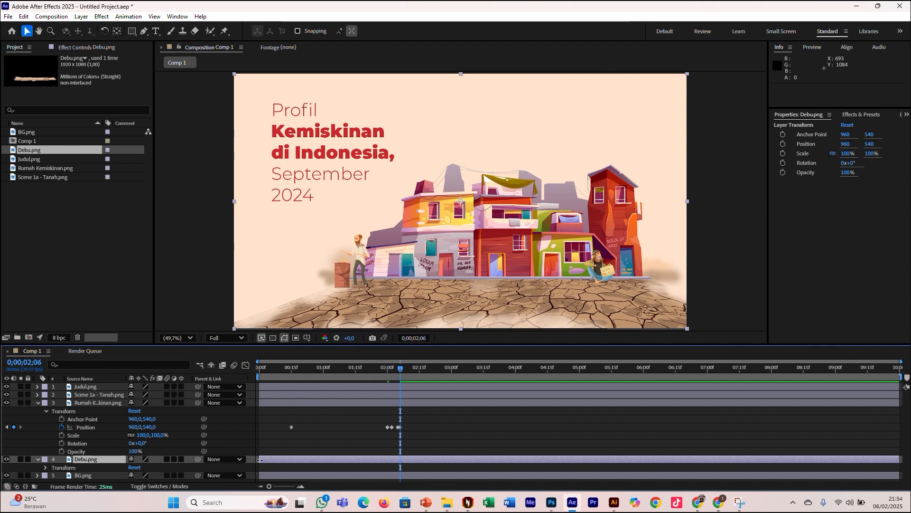
pyautogui.moveTo(263, 458); pyautogui.dragTo(382, 444)
pyautogui.moveTo(905, 458); pyautogui.dragTo(414, 485)
pyautogui.moveTo(304, 376); pyautogui.dragTo(397, 372)
pyautogui.press('space')
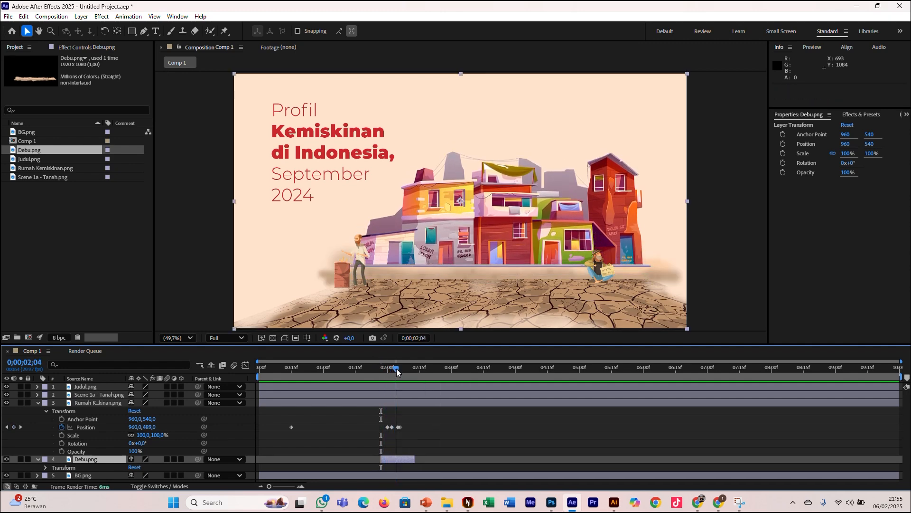
pyautogui.moveTo(384, 458); pyautogui.dragTo(392, 457)
pyautogui.moveTo(394, 371); pyautogui.dragTo(414, 366)
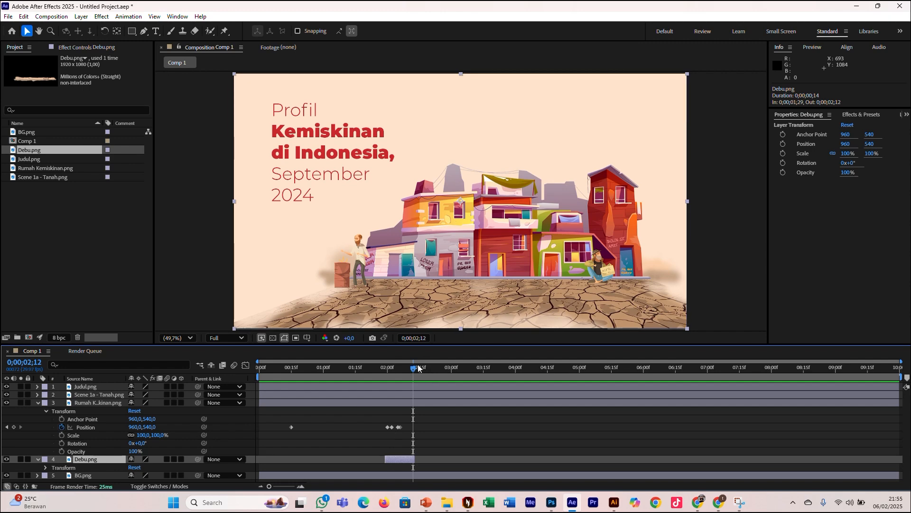
# Add Opacity and Position keyframes to the Debu layer at 0;00;02;08.
pyautogui.moveTo(412, 365); pyautogui.dragTo(405, 366)
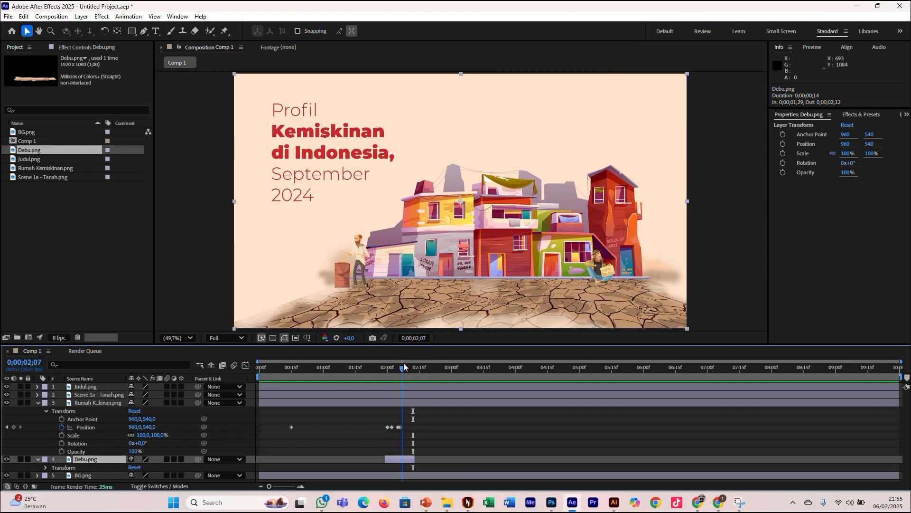
pyautogui.click(46, 468)
pyautogui.scroll(-2, 62, 461)
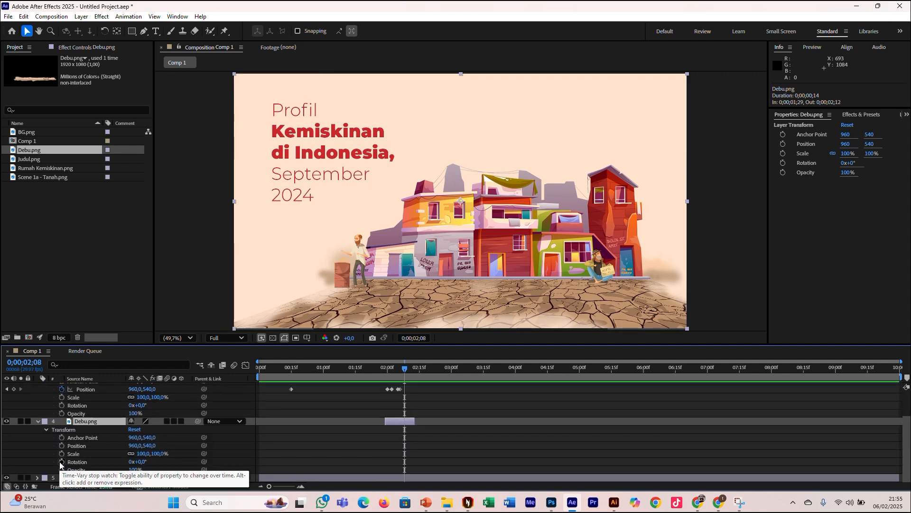
pyautogui.click(62, 469)
pyautogui.click(62, 445)
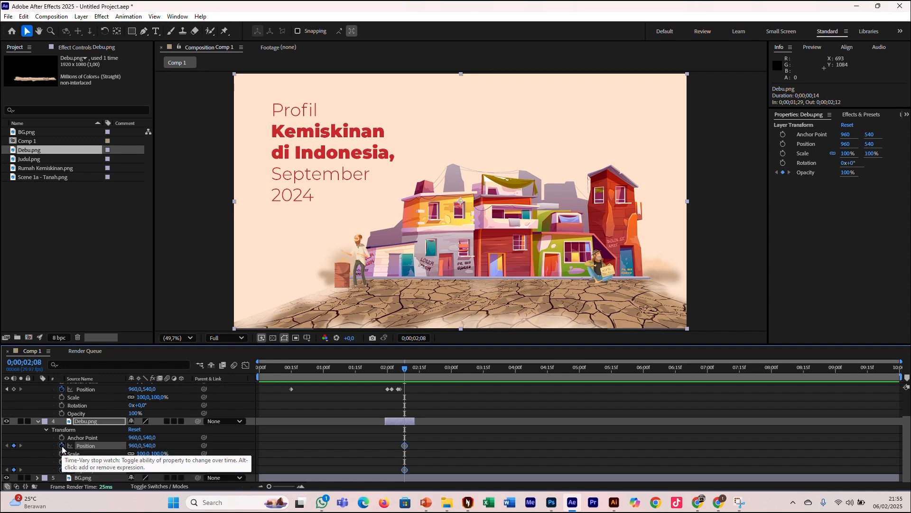
# Try an Opacity of 0% on the Debu layer at 0;00;02;08, then undo the change.
pyautogui.moveTo(134, 472); pyautogui.dragTo(52, 484)
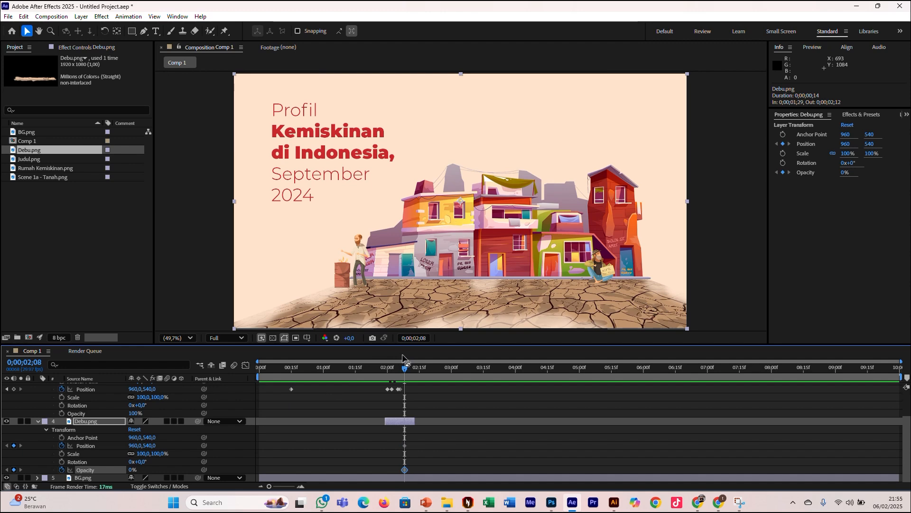
pyautogui.moveTo(405, 368); pyautogui.dragTo(399, 369)
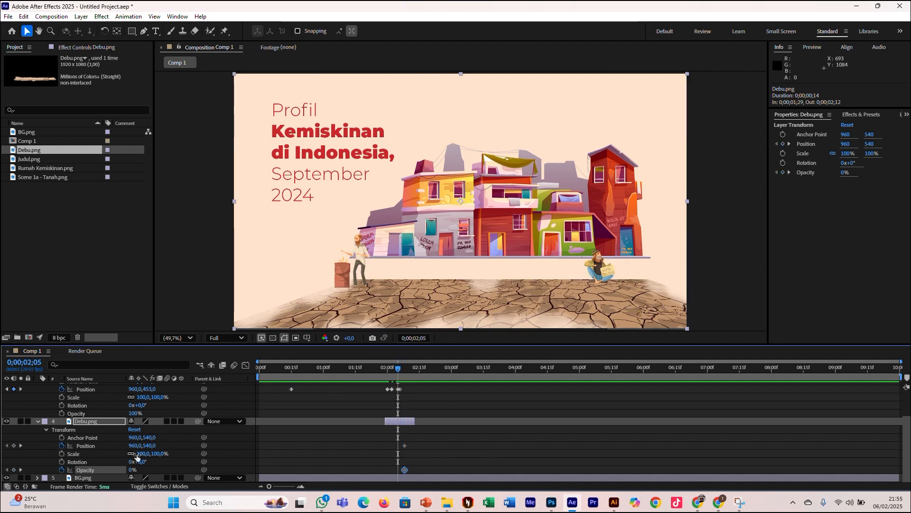
pyautogui.click(136, 456)
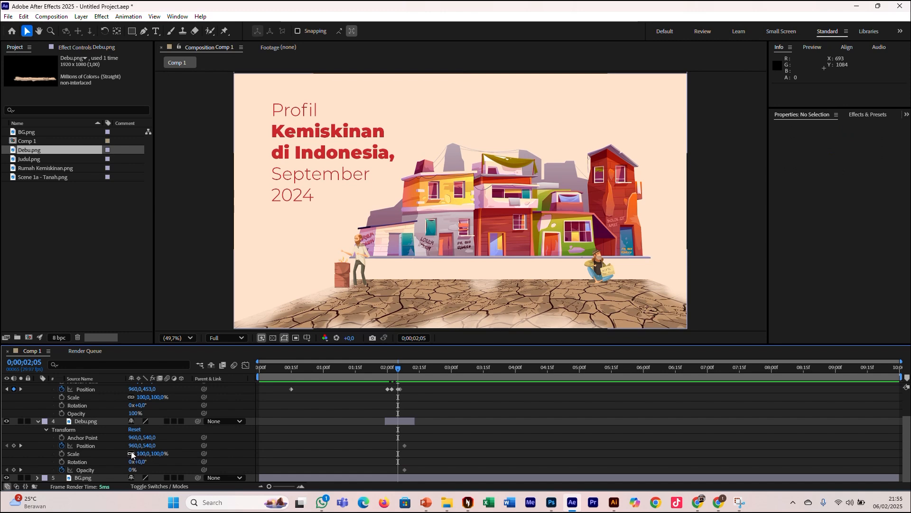
pyautogui.hotkey('ctrl', 'z')
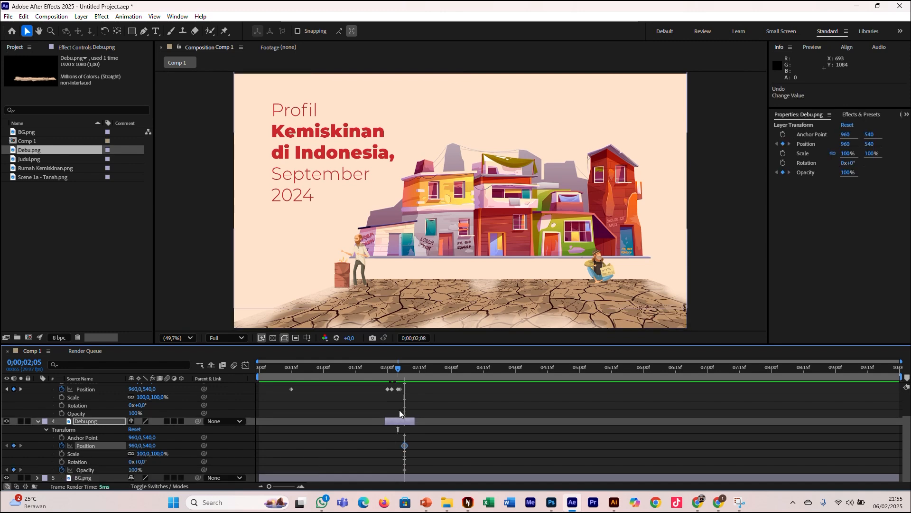
# Keyframe the dust's Scale at 0;00;02;08, and at 0;00;02;05 set its Opacity to 66% and vertical Scale to 92%.
pyautogui.click(62, 453)
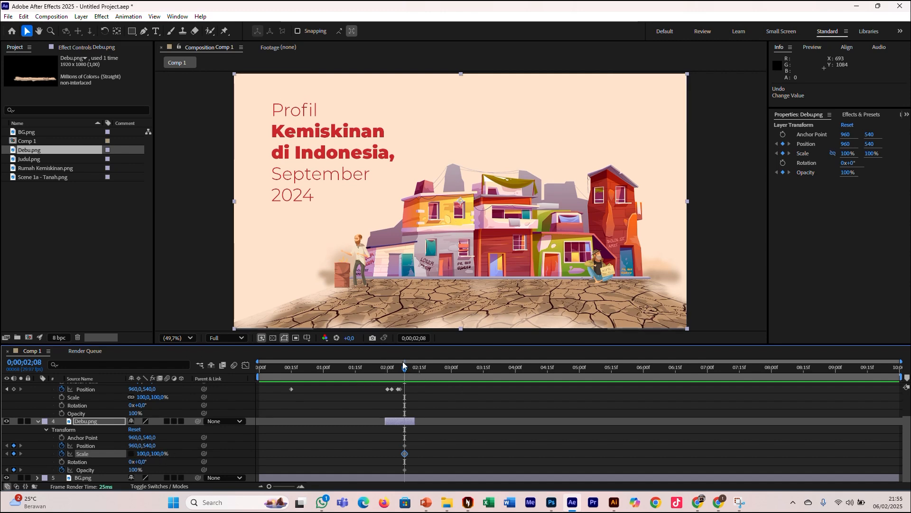
pyautogui.moveTo(404, 371); pyautogui.dragTo(398, 370)
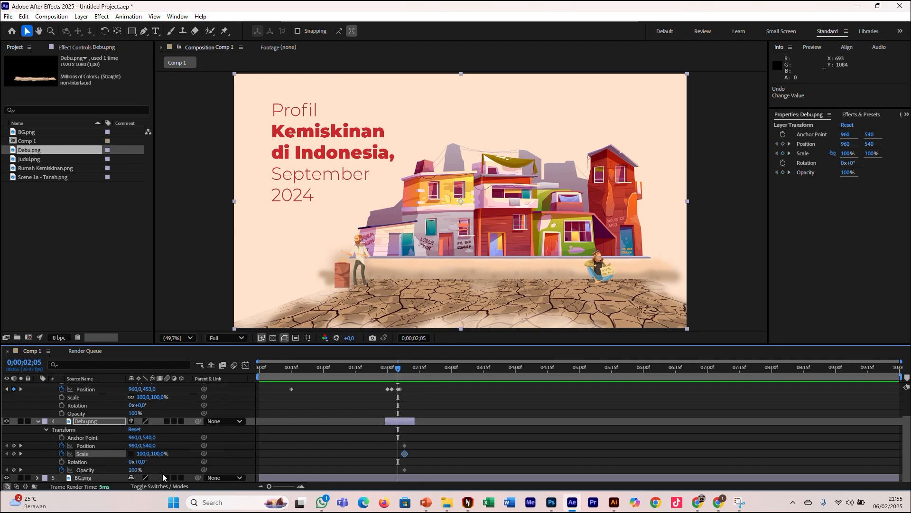
pyautogui.moveTo(134, 470)
pyautogui.mouseDown()
pyautogui.moveTo(106, 477)
pyautogui.moveTo(131, 476)
pyautogui.mouseUp()
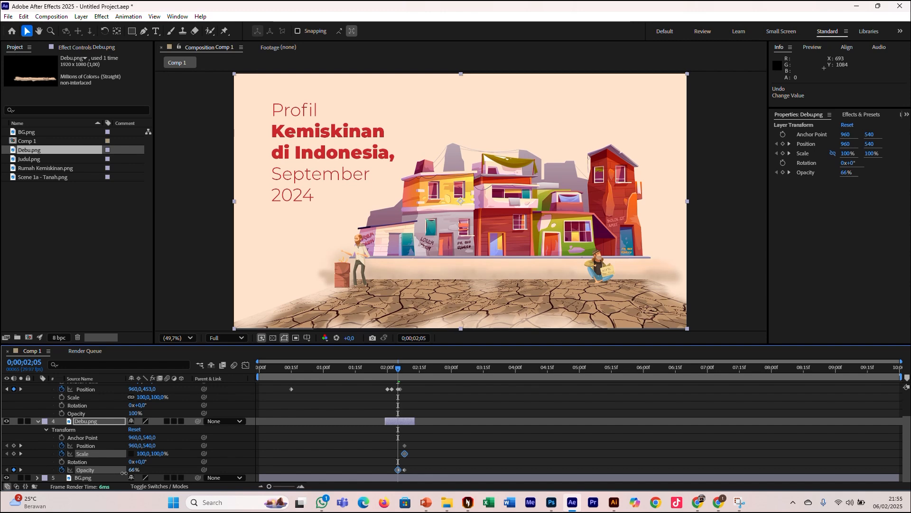
pyautogui.moveTo(157, 457)
pyautogui.mouseDown()
pyautogui.moveTo(145, 457)
pyautogui.moveTo(155, 454)
pyautogui.mouseUp()
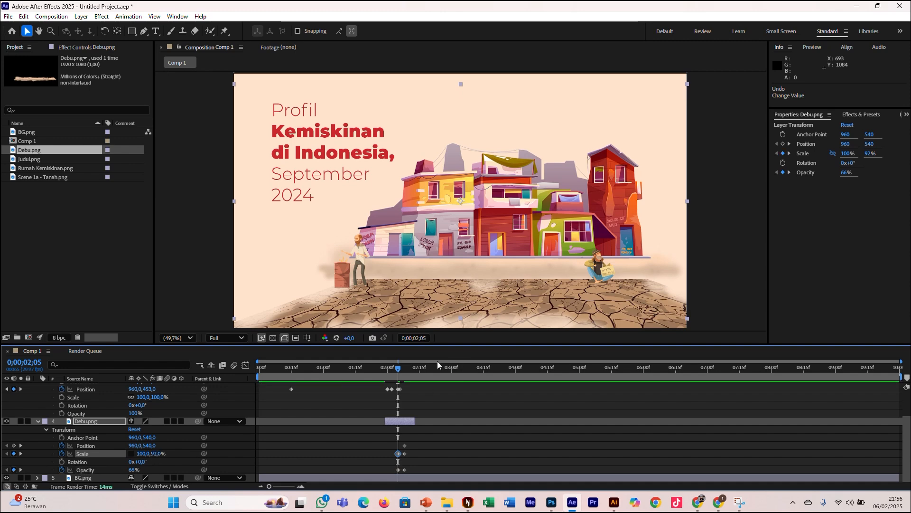
# At 0;00;01;29, set the dust's vertical Scale to 188% and Position Y to 280, adjust both a few frames after, and preview the motion.
pyautogui.moveTo(400, 374); pyautogui.dragTo(384, 370)
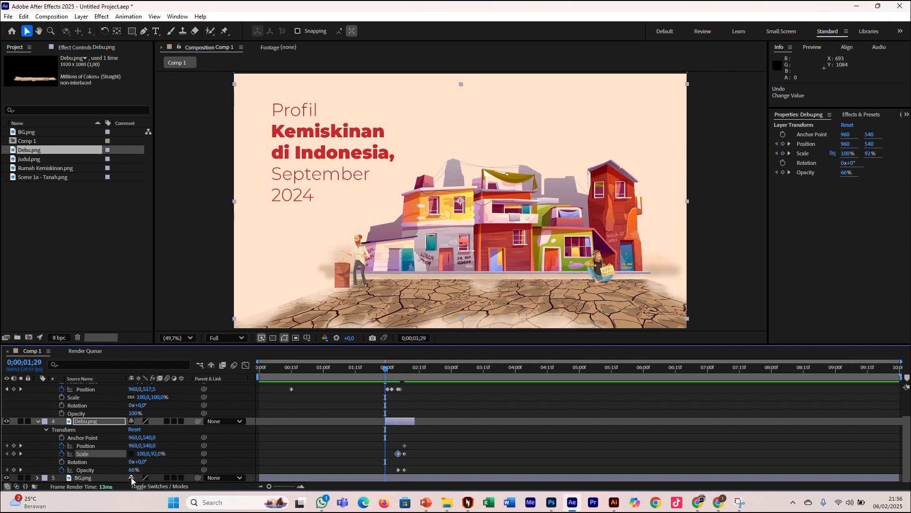
pyautogui.moveTo(155, 454); pyautogui.dragTo(95, 455)
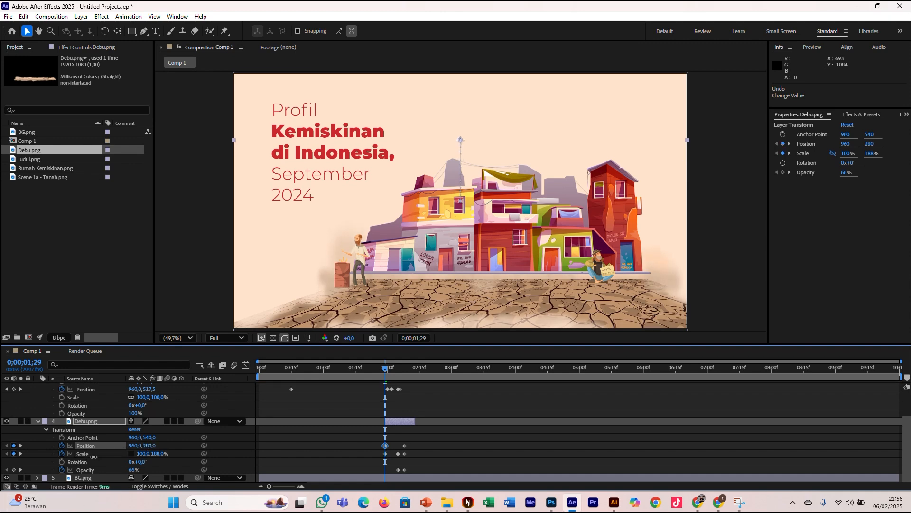
pyautogui.moveTo(385, 369)
pyautogui.mouseDown()
pyautogui.moveTo(372, 374)
pyautogui.moveTo(395, 381)
pyautogui.mouseUp()
pyautogui.moveTo(149, 447); pyautogui.dragTo(282, 428)
pyautogui.moveTo(394, 375)
pyautogui.mouseDown()
pyautogui.moveTo(379, 379)
pyautogui.moveTo(400, 371)
pyautogui.moveTo(385, 371)
pyautogui.mouseUp()
pyautogui.press('space')
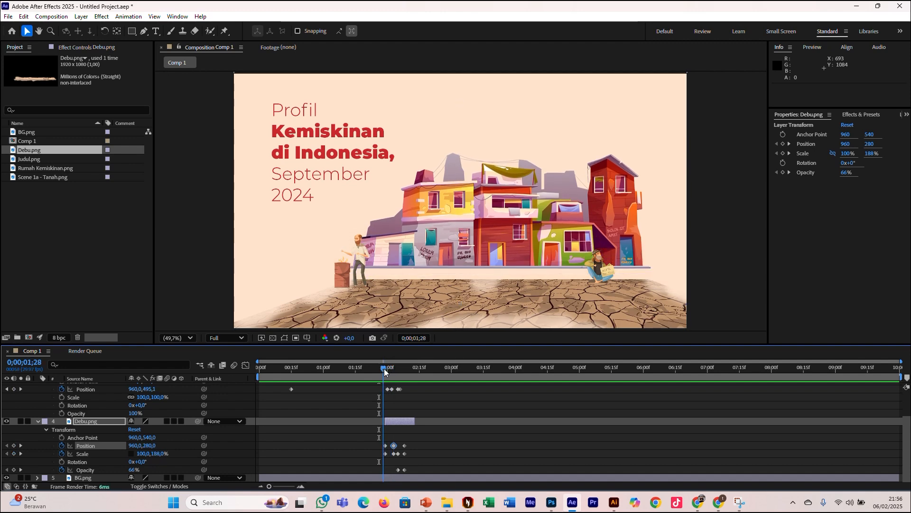
# Move the Debu layer above Scene 1a - Tanah, directly below Judul, and scrub through the landing around 0;00;01;29.
pyautogui.scroll(1, 95, 429)
pyautogui.click(88, 445)
pyautogui.moveTo(87, 442); pyautogui.dragTo(104, 388)
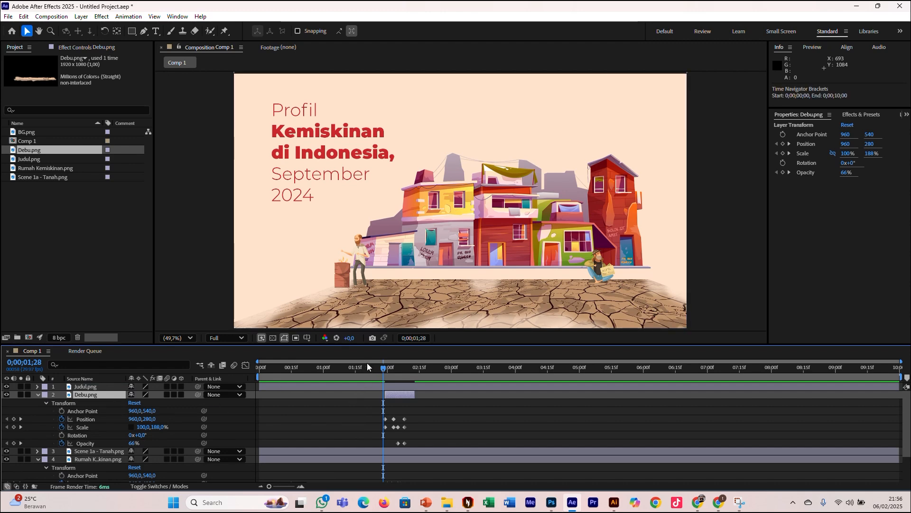
pyautogui.moveTo(359, 363); pyautogui.dragTo(384, 371)
pyautogui.moveTo(386, 368); pyautogui.dragTo(385, 368)
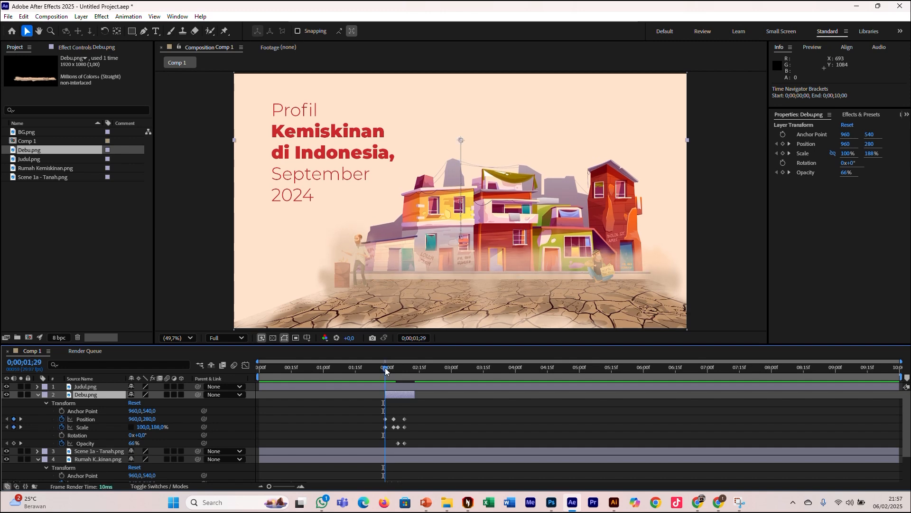
# Try a horizontal Scale of 42% and a vertical Scale of about 84% on the dust at 0;00;01;29, undoing each change.
pyautogui.moveTo(141, 427); pyautogui.dragTo(118, 430)
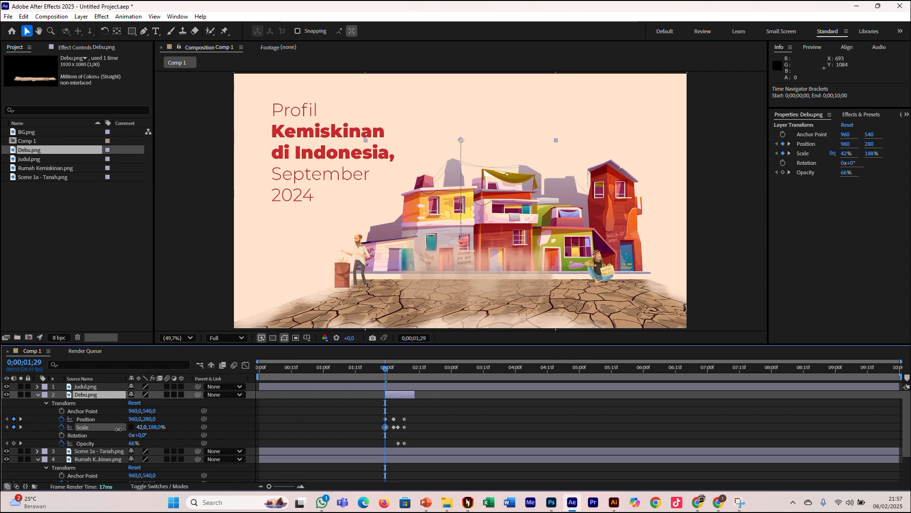
pyautogui.hotkey('ctrl', 'z')
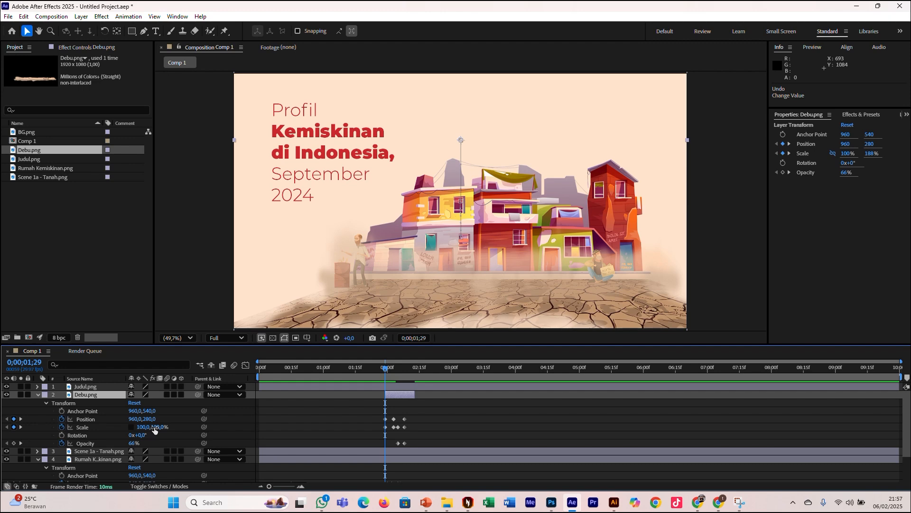
pyautogui.moveTo(156, 426); pyautogui.dragTo(110, 429)
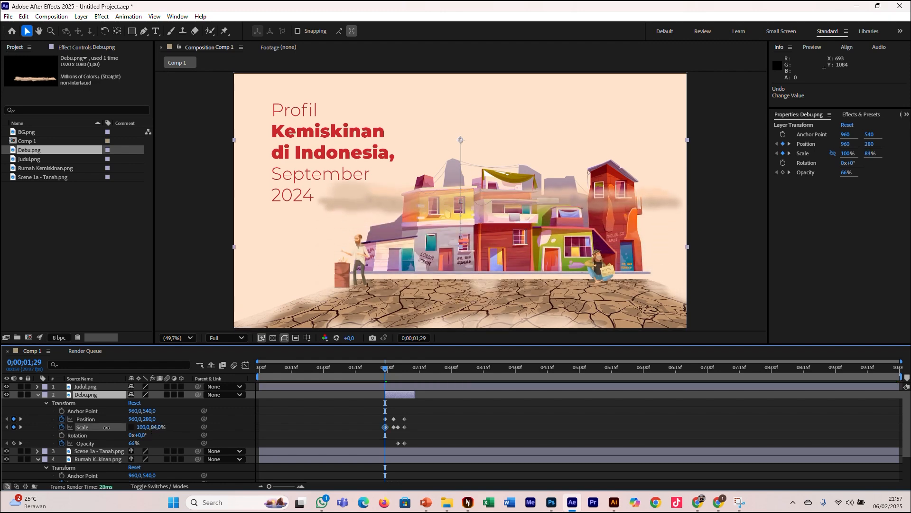
pyautogui.hotkey('ctrl', 'z')
# Delete all Debu keyframes, and at 0;00;01;29 set Opacity to 0% and add new Opacity, Scale and Position keyframes.
pyautogui.moveTo(356, 407); pyautogui.dragTo(412, 441)
pyautogui.press('Delete')
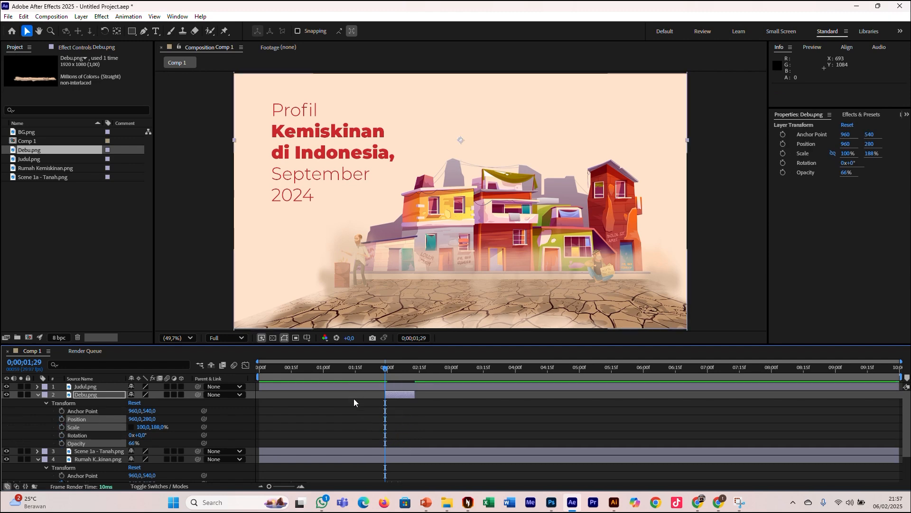
pyautogui.click(382, 366)
pyautogui.moveTo(382, 366); pyautogui.dragTo(385, 371)
pyautogui.moveTo(133, 442); pyautogui.dragTo(95, 446)
pyautogui.click(62, 443)
pyautogui.click(61, 427)
pyautogui.click(62, 419)
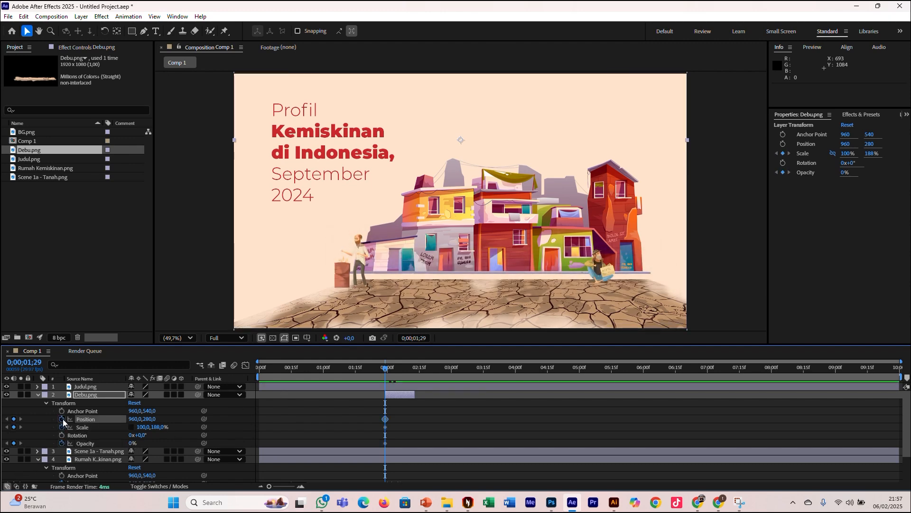
# At 0;00;02;01, keyframe the Debu layer's Opacity at 76% and its vertical Scale at 209%.
pyautogui.click(389, 368)
pyautogui.click(390, 368)
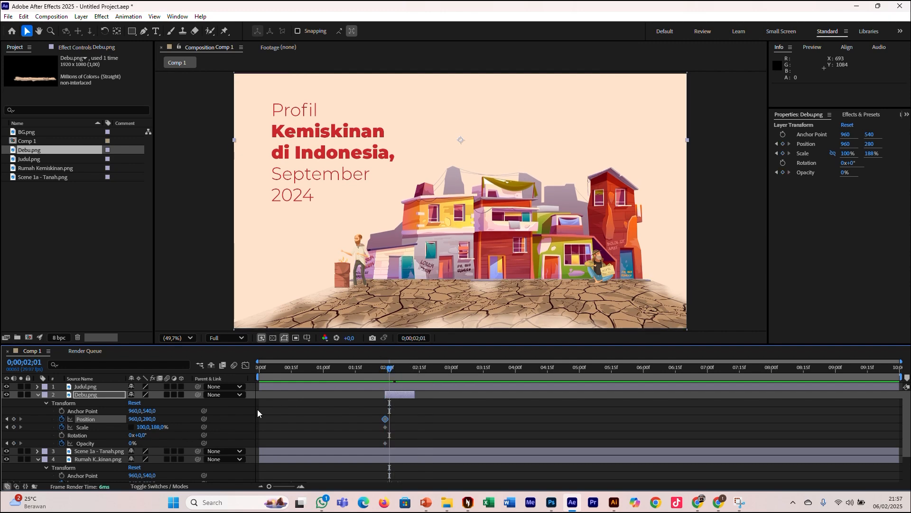
pyautogui.moveTo(132, 443); pyautogui.dragTo(157, 435)
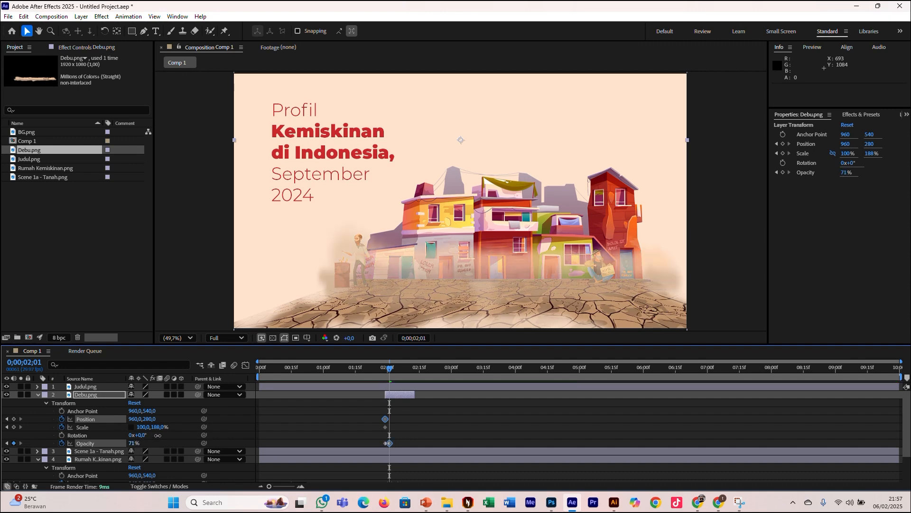
pyautogui.moveTo(157, 435); pyautogui.dragTo(165, 428)
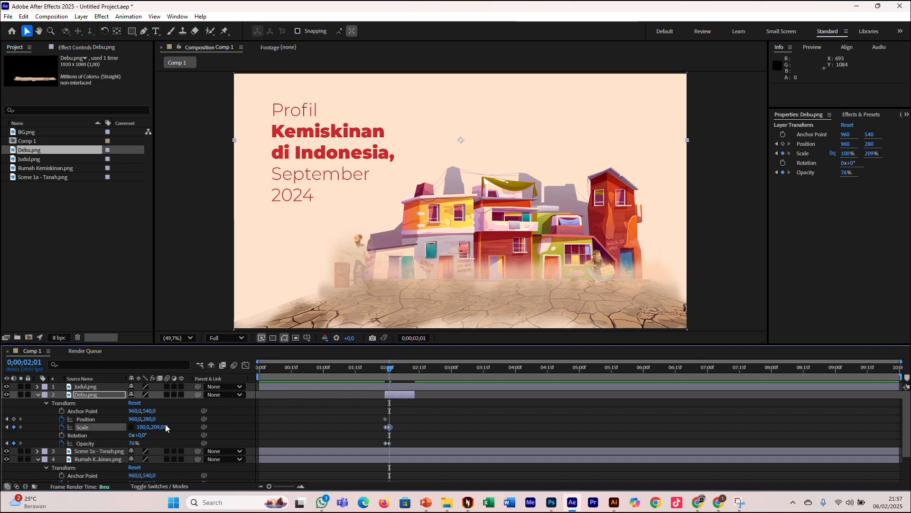
# Undo the last Debu Scale change, set 185%, 188% at 0;00;02;01, and keyframe Scale 82%, 174% with Opacity 97% at 0;00;02;05.
pyautogui.hotkey('ctrl', 'z')
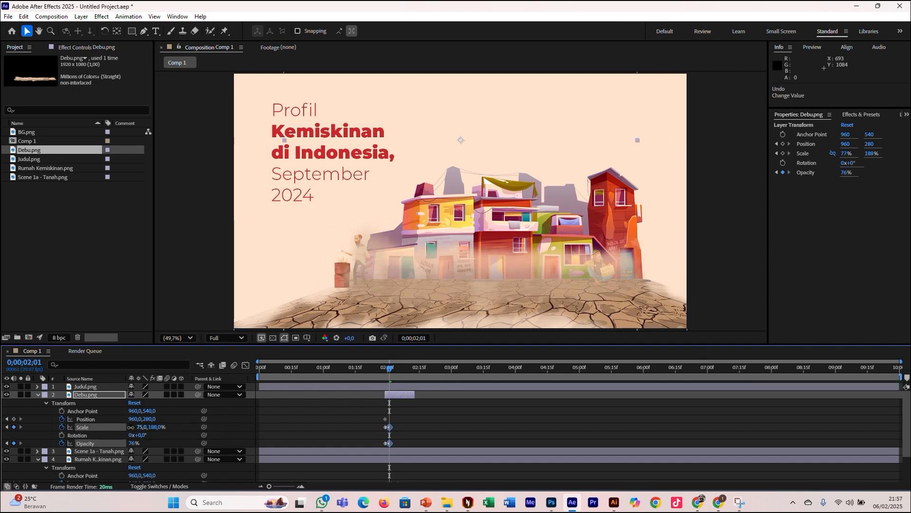
pyautogui.moveTo(142, 427); pyautogui.dragTo(170, 422)
pyautogui.moveTo(390, 368); pyautogui.dragTo(399, 368)
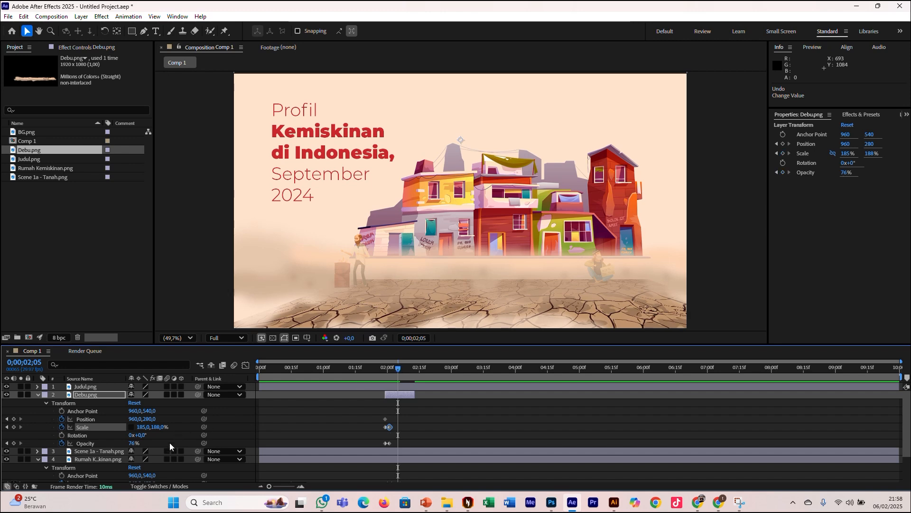
pyautogui.moveTo(153, 427); pyautogui.dragTo(96, 428)
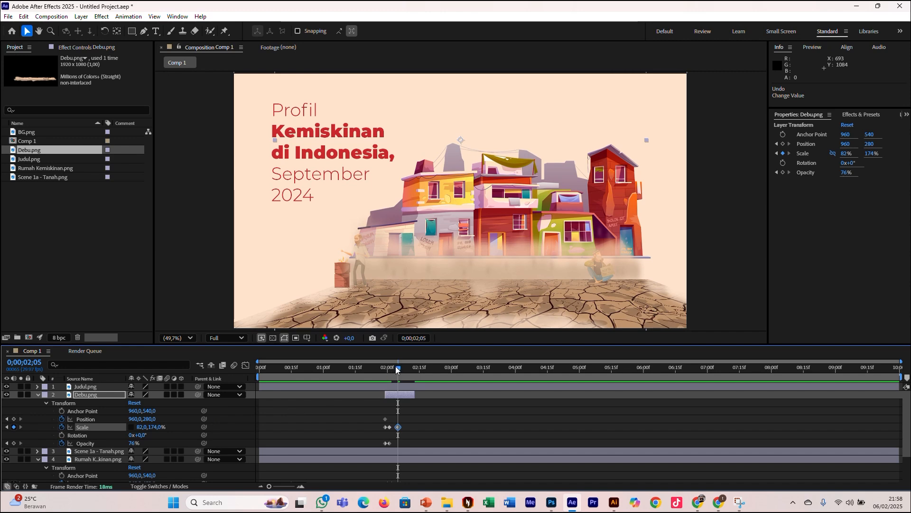
pyautogui.moveTo(132, 444); pyautogui.dragTo(141, 442)
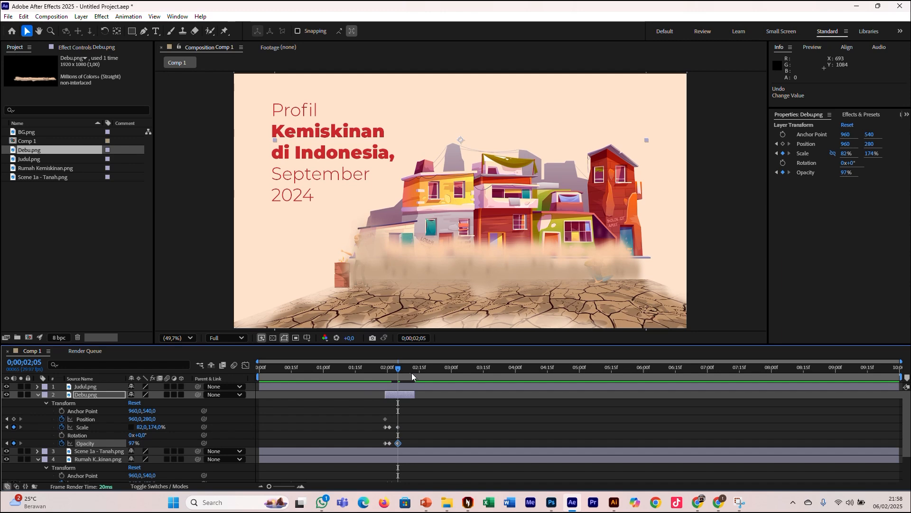
# Just after 0;00;02;05, keyframe the dust's Position at 960, 252 and Scale at 255%, 193% plus Opacity, and preview the landing.
pyautogui.moveTo(400, 366)
pyautogui.mouseDown()
pyautogui.moveTo(412, 366)
pyautogui.moveTo(402, 365)
pyautogui.mouseUp()
pyautogui.moveTo(153, 428); pyautogui.dragTo(109, 444)
pyautogui.hotkey('ctrl', 'z')
pyautogui.click(385, 367)
pyautogui.press('space')
pyautogui.click(377, 369)
pyautogui.moveTo(377, 373); pyautogui.dragTo(394, 367)
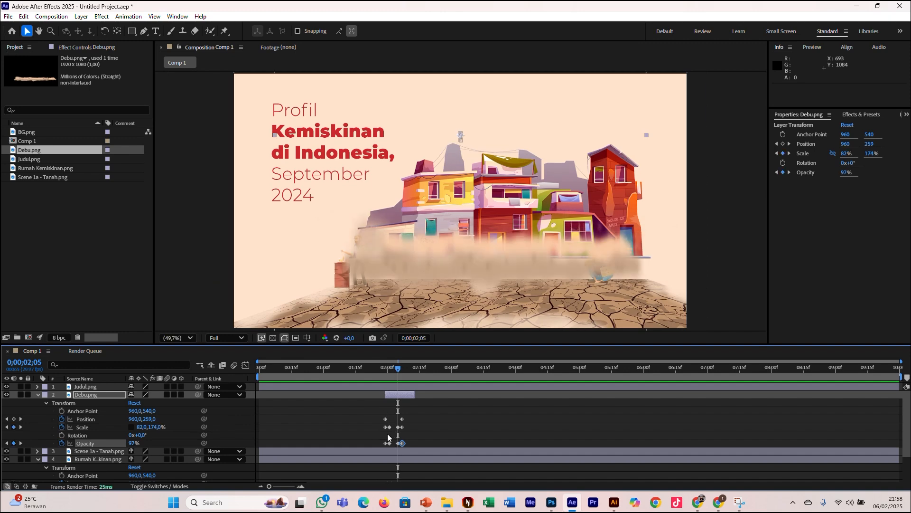
# Set the dust's Opacity keyframe at 0;00;02;05 to 41% and preview the landing.
pyautogui.click(399, 444)
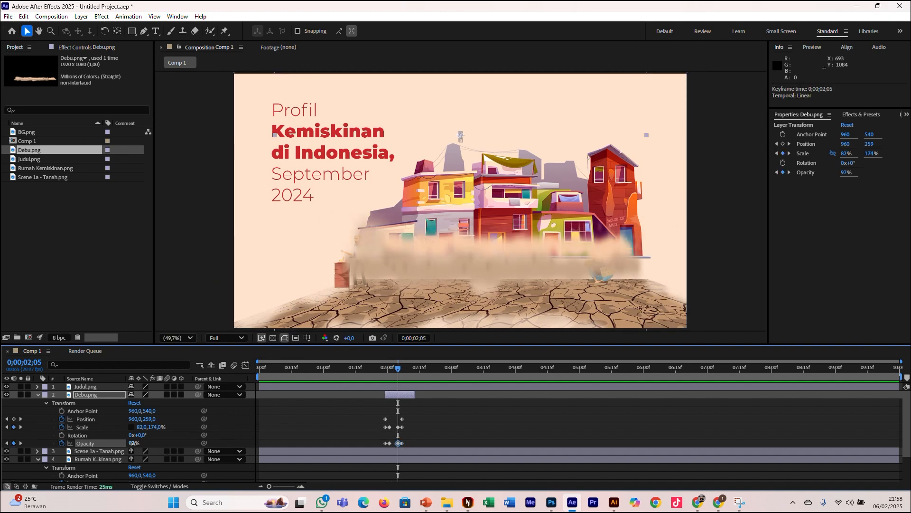
pyautogui.write('41')
pyautogui.press('Return')
pyautogui.moveTo(385, 368)
pyautogui.mouseDown()
pyautogui.moveTo(374, 367)
pyautogui.moveTo(396, 368)
pyautogui.mouseUp()
pyautogui.press('space')
pyautogui.press('space')
# Move the dust's last Opacity keyframe to about 0;00;02;12 and preview the fade-out.
pyautogui.moveTo(402, 444); pyautogui.dragTo(413, 444)
pyautogui.moveTo(396, 368); pyautogui.dragTo(378, 368)
pyautogui.press('space')
pyautogui.press('space')
# Shift the dust's keyframes at 0;00;02;05 slightly earlier and replay the landing several times, checking up to 0;00;02;12.
pyautogui.click(393, 370)
pyautogui.moveTo(394, 447); pyautogui.dragTo(400, 424)
pyautogui.moveTo(398, 427); pyautogui.dragTo(396, 428)
pyautogui.click(380, 368)
pyautogui.press('space')
pyautogui.press('space')
pyautogui.click(370, 369)
pyautogui.press('space')
pyautogui.click(369, 369)
pyautogui.press('space')
pyautogui.click(402, 369)
pyautogui.click(412, 370)
# Start the Judul layer at 0;00;01;28 with a Scale keyframe there, and move its anchor point to the centre of the title text.
pyautogui.click(38, 395)
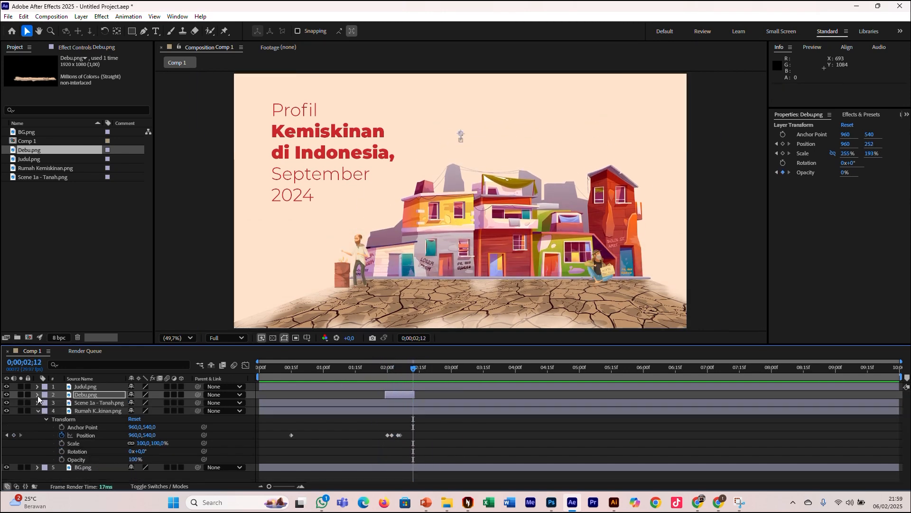
pyautogui.click(38, 411)
pyautogui.click(38, 387)
pyautogui.moveTo(271, 387); pyautogui.dragTo(382, 386)
pyautogui.click(45, 395)
pyautogui.click(61, 419)
pyautogui.click(117, 31)
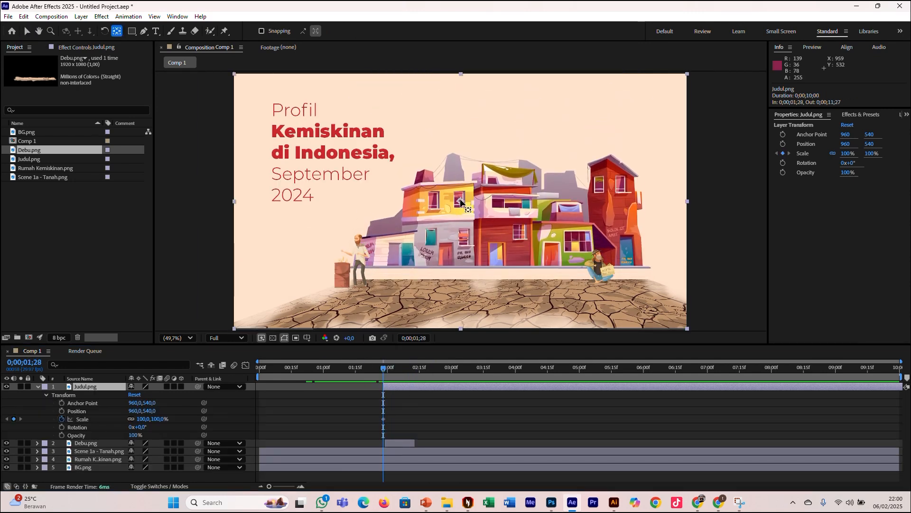
pyautogui.moveTo(460, 201); pyautogui.dragTo(325, 153)
# Move the title's 100% Scale keyframe later, past 0;00;02;10, and keyframe its Scale at 0% before it.
pyautogui.moveTo(384, 370); pyautogui.dragTo(411, 378)
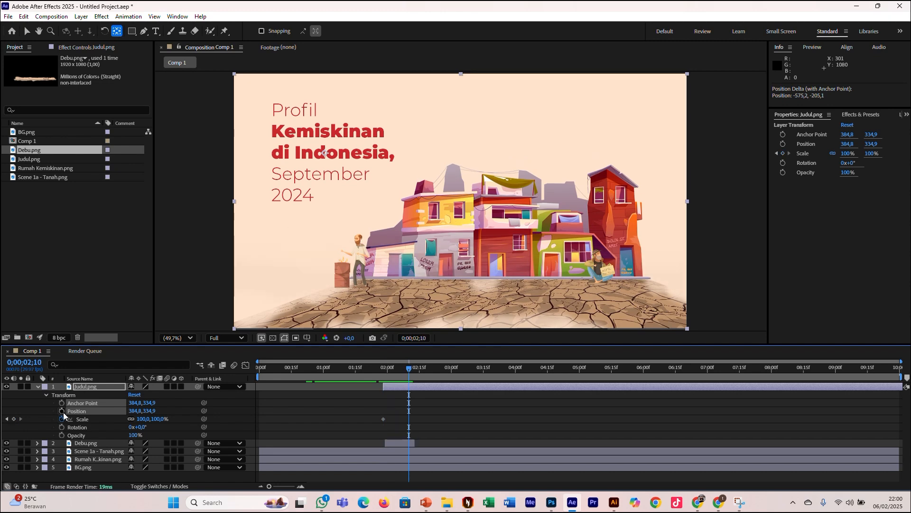
pyautogui.moveTo(384, 420); pyautogui.dragTo(411, 420)
pyautogui.moveTo(411, 369)
pyautogui.mouseDown()
pyautogui.moveTo(386, 370)
pyautogui.moveTo(407, 371)
pyautogui.mouseUp()
pyautogui.click(143, 419)
pyautogui.press('Down')
pyautogui.press('Down')
pyautogui.press('Down')
pyautogui.press('Down')
pyautogui.press('Down')
pyautogui.press('Down')
pyautogui.press('Down')
pyautogui.press('Down')
pyautogui.press('Down')
pyautogui.press('Down')
pyautogui.press('Down')
pyautogui.press('Down')
pyautogui.press('Down')
pyautogui.press('Down')
pyautogui.press('Down')
pyautogui.press('Down')
pyautogui.press('Down')
pyautogui.press('Down')
pyautogui.press('Down')
pyautogui.press('Down')
pyautogui.write('0')
pyautogui.press('Return')
# Preview the title pop-in and tighten it by moving the 100% Scale keyframe to about 0;00;02;07.
pyautogui.press('space')
pyautogui.press('space')
pyautogui.moveTo(411, 419); pyautogui.dragTo(403, 419)
pyautogui.click(386, 370)
pyautogui.press('space')
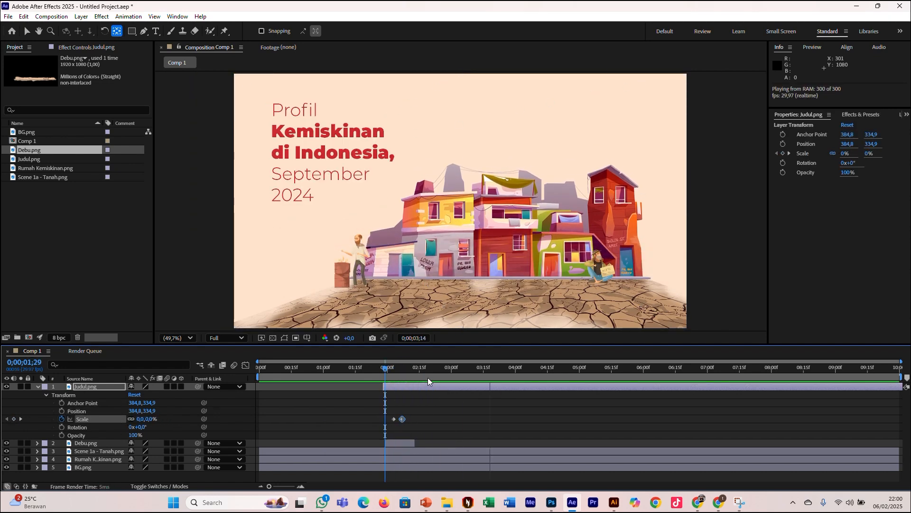
pyautogui.press('space')
# Collapse the Judul layer's properties and preview the whole composition from 0;00;00;00.
pyautogui.click(38, 387)
pyautogui.click(324, 396)
pyautogui.click(260, 369)
pyautogui.press('space')
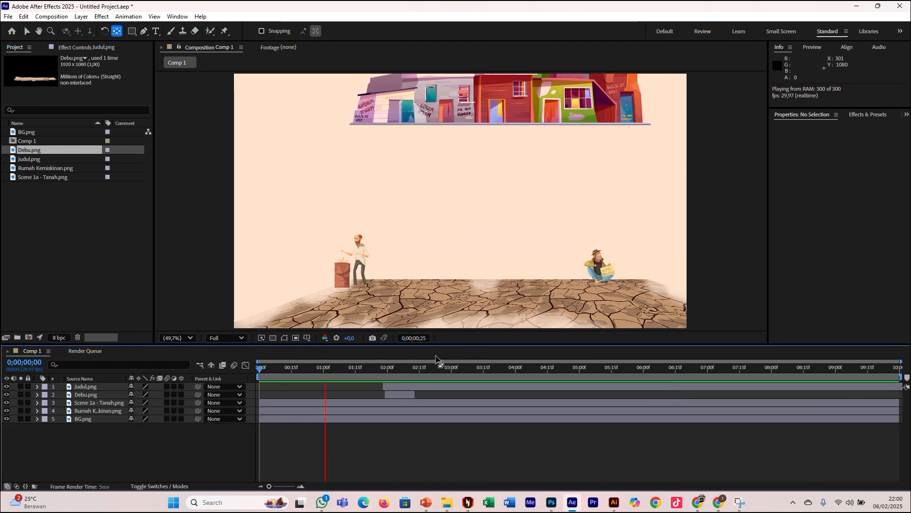
pyautogui.click(439, 368)
# Move the Rumah Kemiskinan layer's first Position keyframe to about 0;00;01;21 for a faster drop, and preview it.
pyautogui.click(97, 402)
pyautogui.click(37, 403)
pyautogui.click(38, 403)
pyautogui.click(38, 411)
pyautogui.moveTo(291, 435); pyautogui.dragTo(368, 435)
pyautogui.click(325, 369)
pyautogui.press('space')
pyautogui.press('space')
pyautogui.click(347, 369)
pyautogui.press('space')
pyautogui.click(345, 369)
pyautogui.press('space')
# Shift the Judul layer to start where the Debu layer ends, at about 0;00;02;13, and preview the timing.
pyautogui.click(401, 369)
pyautogui.moveTo(413, 386)
pyautogui.mouseDown()
pyautogui.moveTo(452, 385)
pyautogui.moveTo(429, 386)
pyautogui.mouseUp()
pyautogui.click(27, 32)
pyautogui.click(368, 369)
pyautogui.press('space')
pyautogui.press('space')
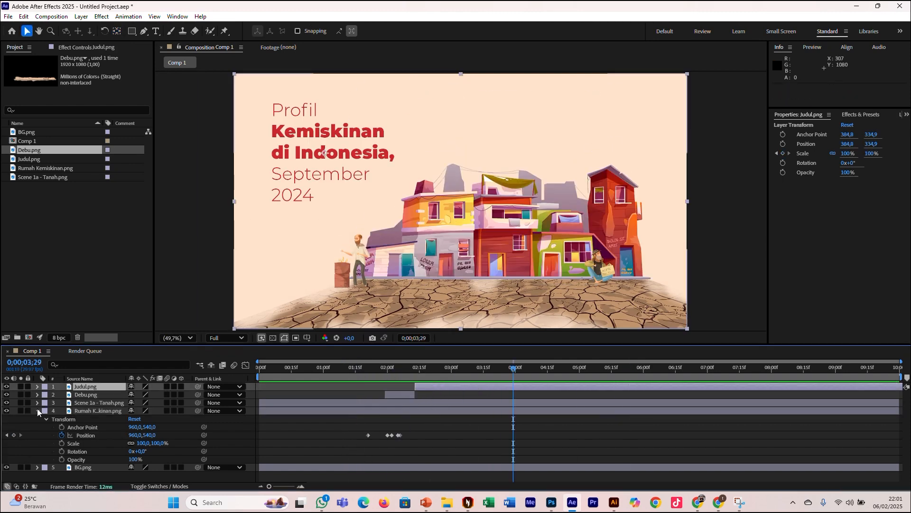
# Collapse the house layer and add a second Debu.png layer directly below Judul, trimmed to start at 0;00;02;23.
pyautogui.click(38, 411)
pyautogui.moveTo(364, 368); pyautogui.dragTo(334, 369)
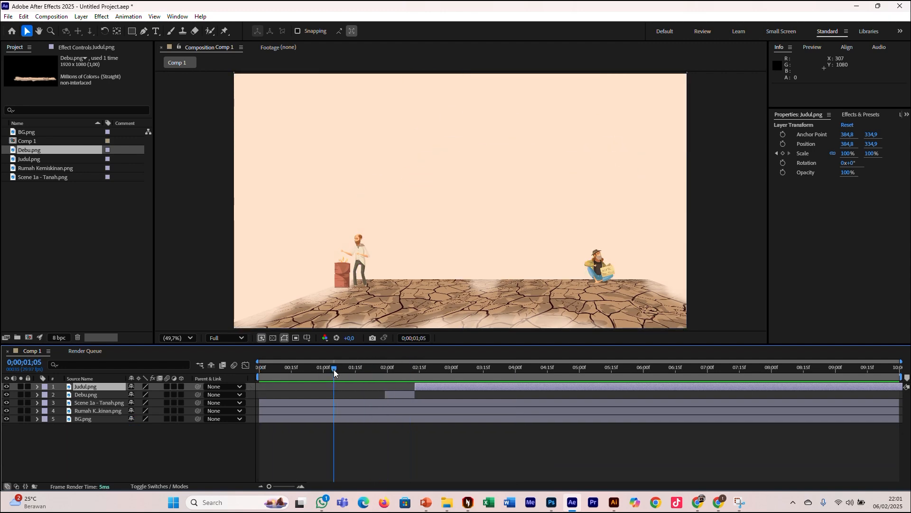
pyautogui.click(38, 426)
pyautogui.click(101, 428)
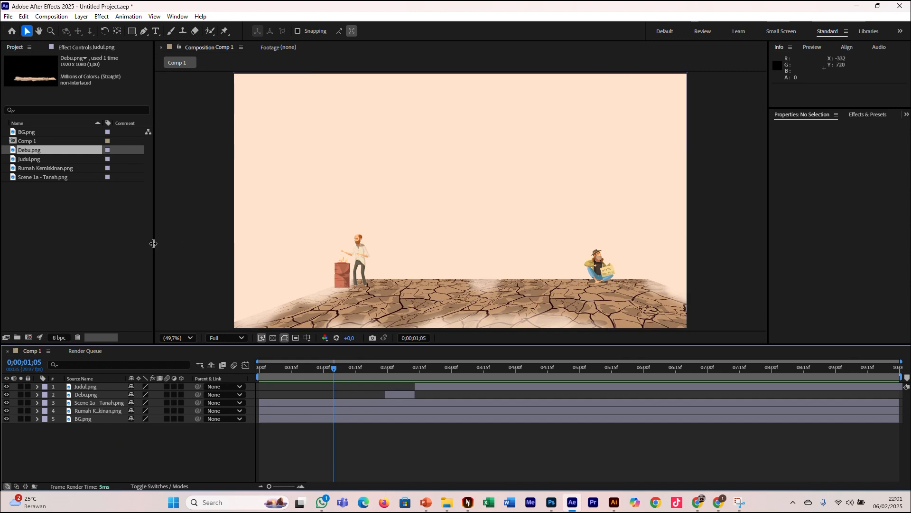
pyautogui.moveTo(39, 152); pyautogui.dragTo(58, 393)
pyautogui.moveTo(260, 395); pyautogui.dragTo(452, 375)
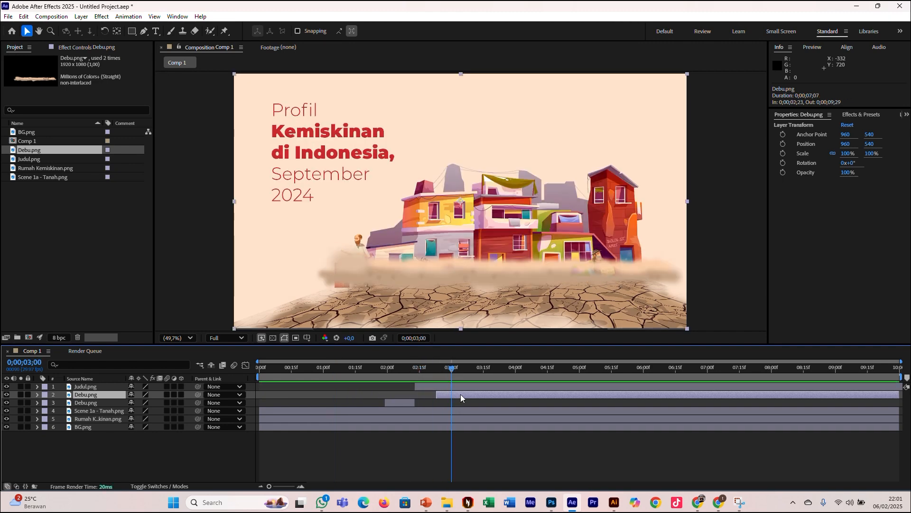
# Set the new dust layer's Scale to 191%, vertical Position to 420 and Opacity to 65%, undoing a further Scale change.
pyautogui.click(37, 394)
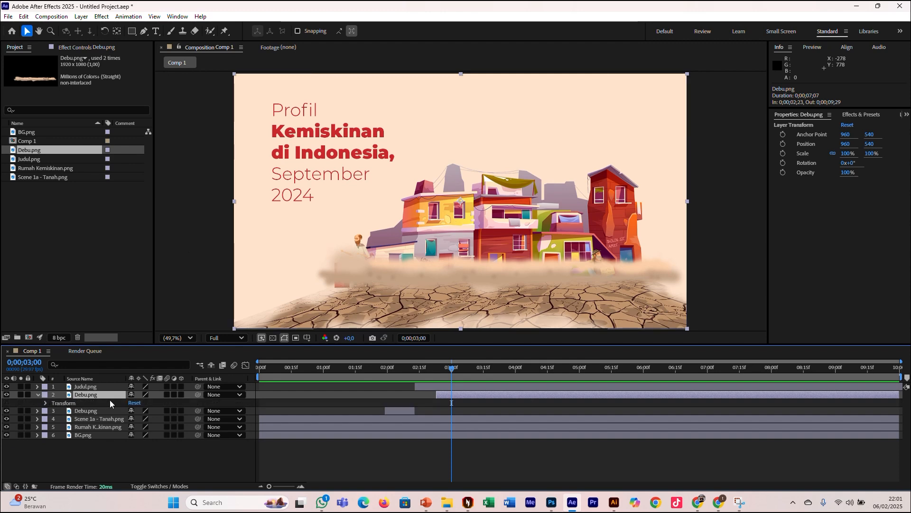
pyautogui.click(46, 402)
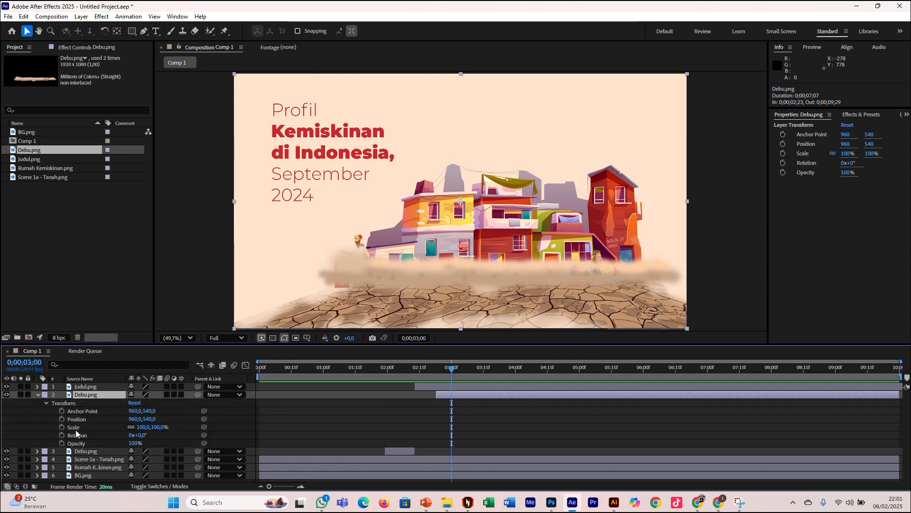
pyautogui.moveTo(141, 427); pyautogui.dragTo(151, 419)
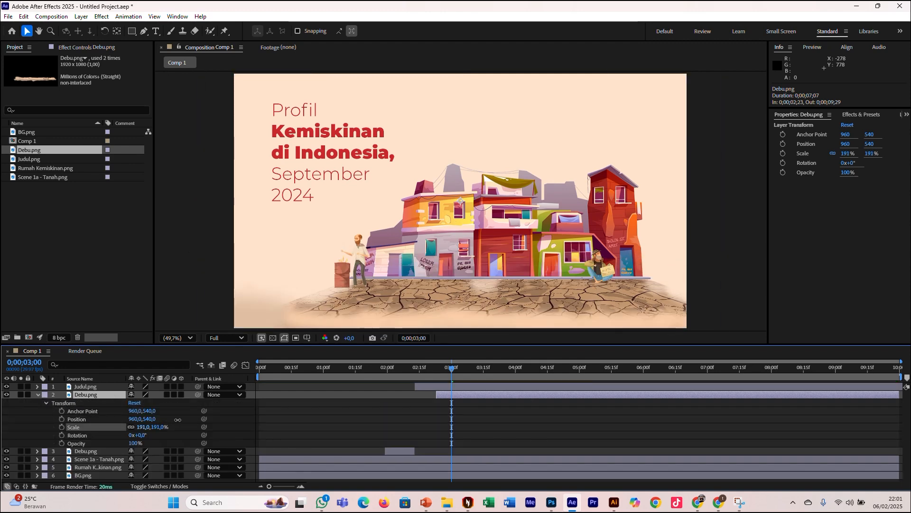
pyautogui.moveTo(151, 419); pyautogui.dragTo(120, 442)
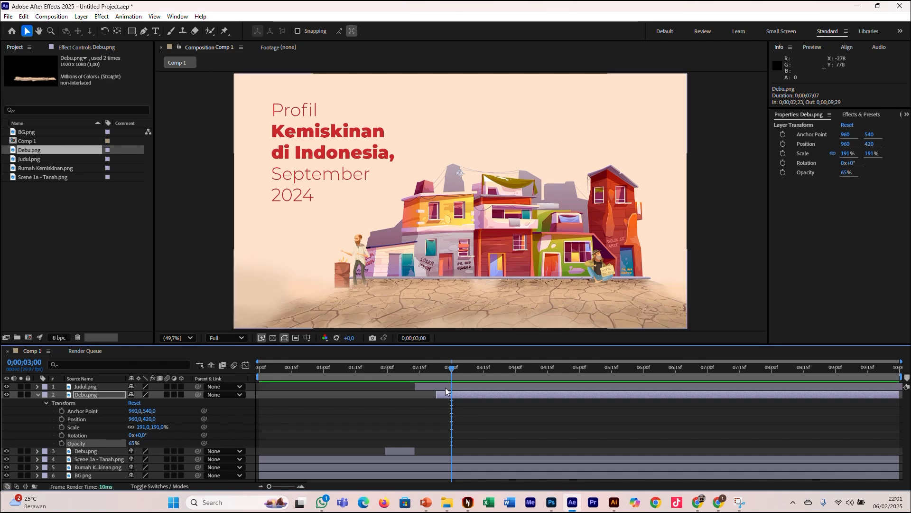
pyautogui.moveTo(142, 427); pyautogui.dragTo(228, 405)
pyautogui.hotkey('ctrl', 'z')
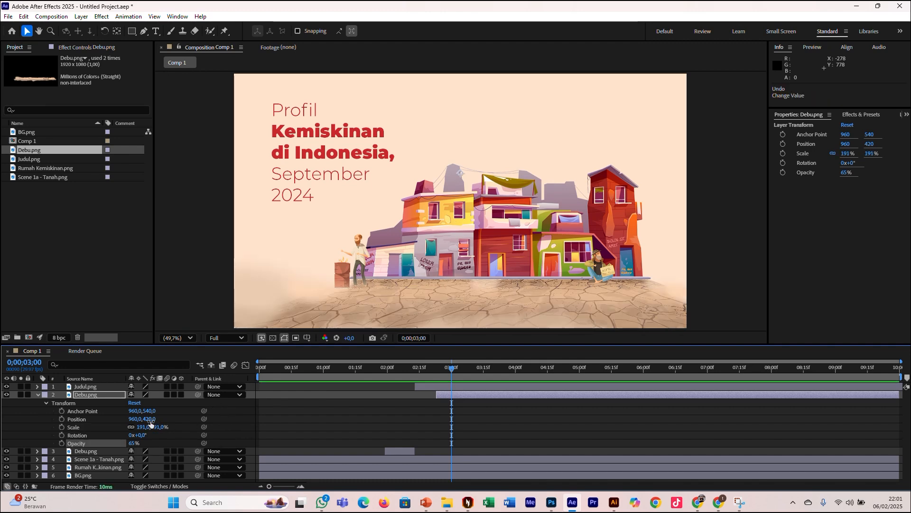
# Set the new dust layer's horizontal Position to 3044, and try a Position keyframe at 0;00;05;15, undoing it.
pyautogui.moveTo(137, 421); pyautogui.dragTo(511, 361)
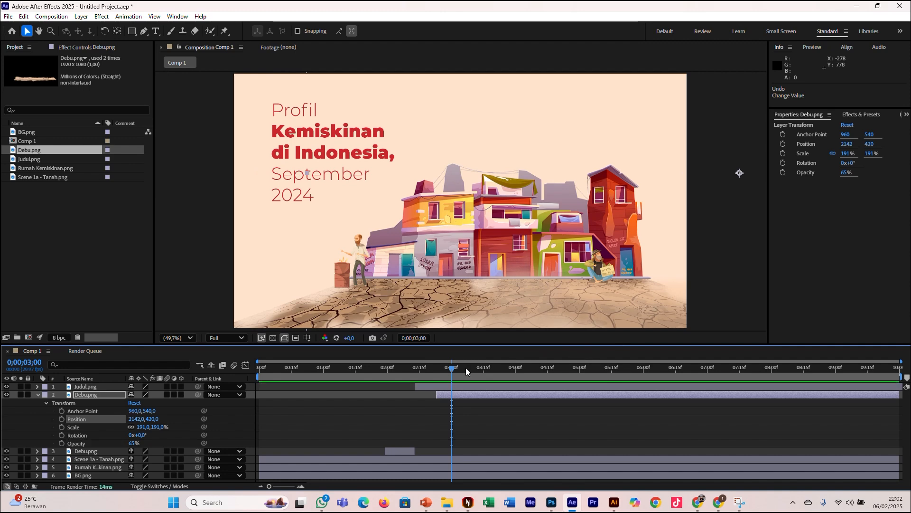
pyautogui.moveTo(168, 415); pyautogui.dragTo(502, 372)
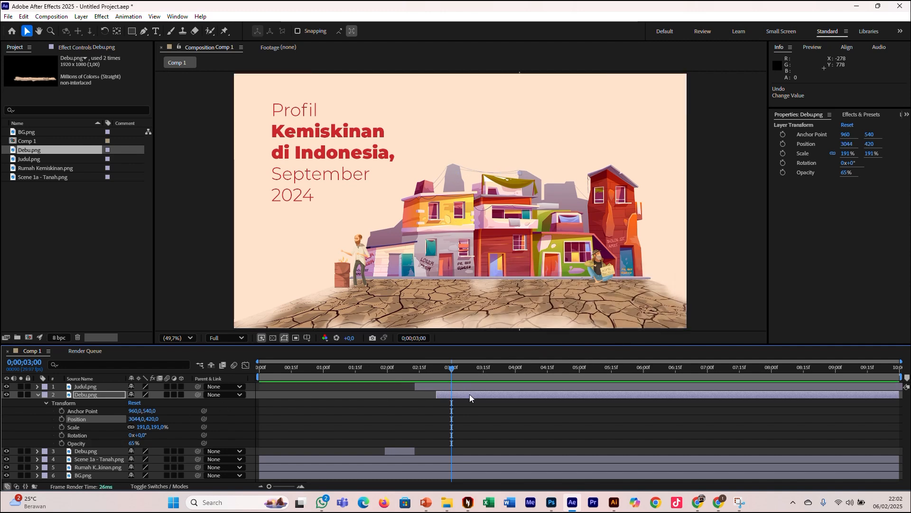
pyautogui.moveTo(519, 367); pyautogui.dragTo(608, 367)
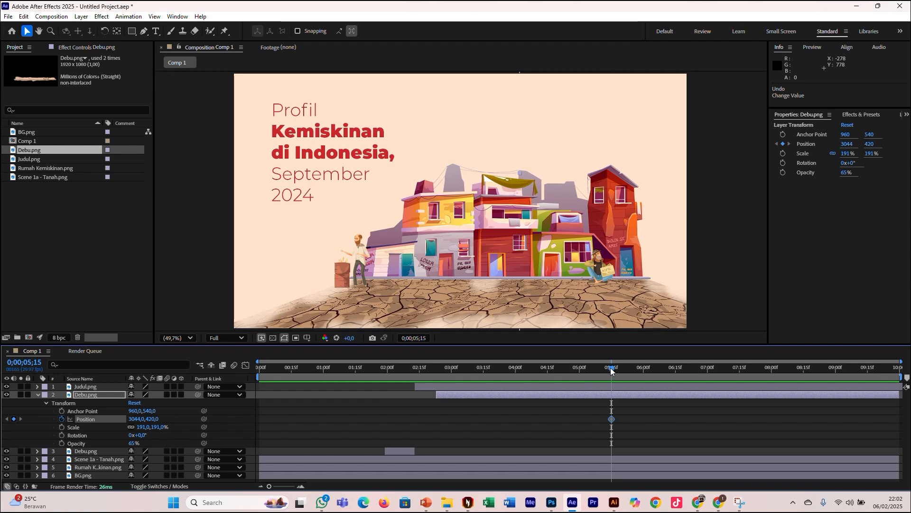
pyautogui.hotkey('ctrl', 'z')
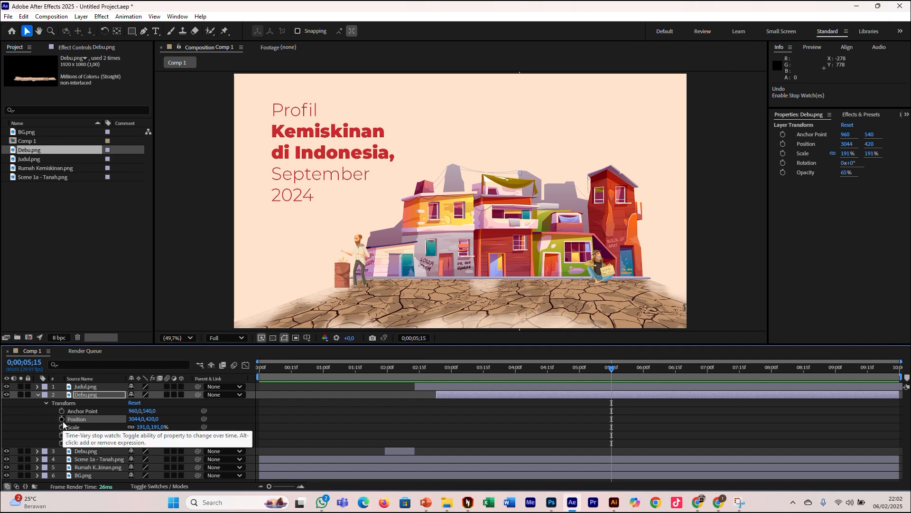
# Keyframe the new dust's horizontal Position at 3044 on 0;00;02;24 and 45 on 0;00;05;00, and preview from the start.
pyautogui.moveTo(457, 368); pyautogui.dragTo(439, 369)
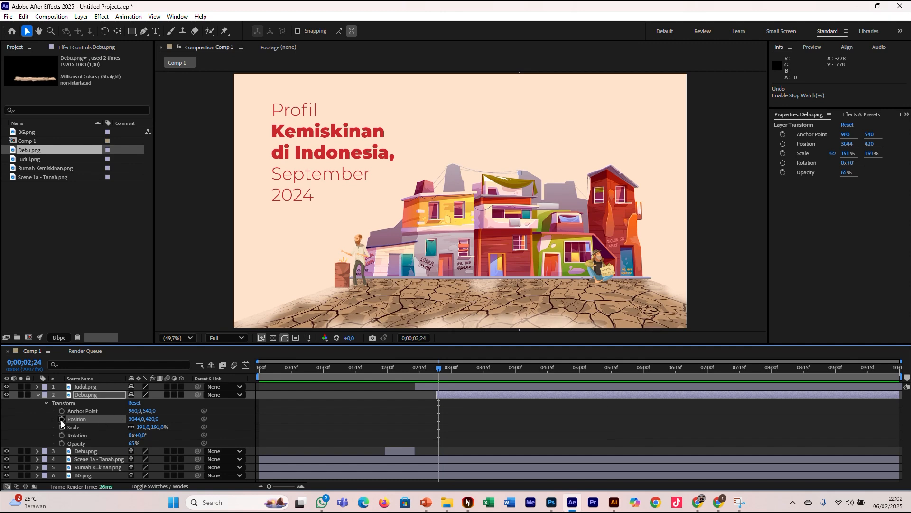
pyautogui.moveTo(437, 370); pyautogui.dragTo(580, 375)
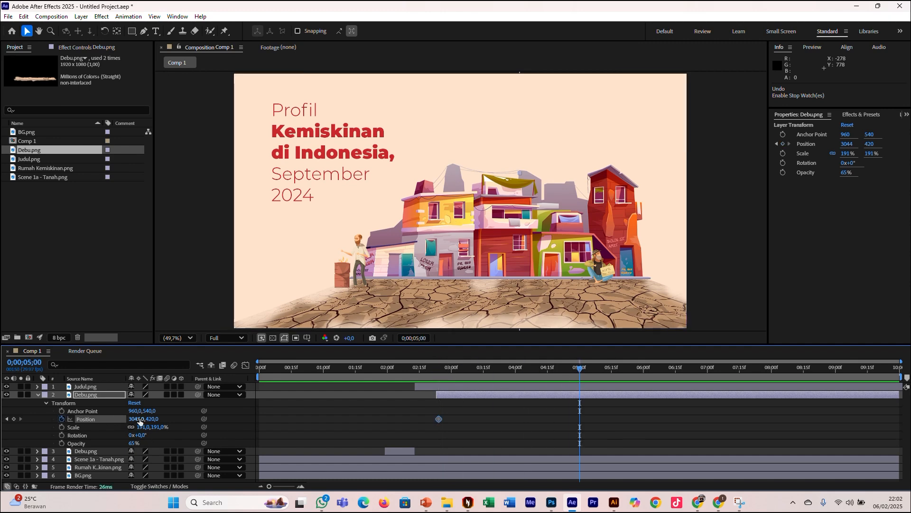
pyautogui.moveTo(136, 419); pyautogui.dragTo(20, 445)
pyautogui.moveTo(137, 421); pyautogui.dragTo(89, 453)
pyautogui.moveTo(128, 419); pyautogui.dragTo(90, 425)
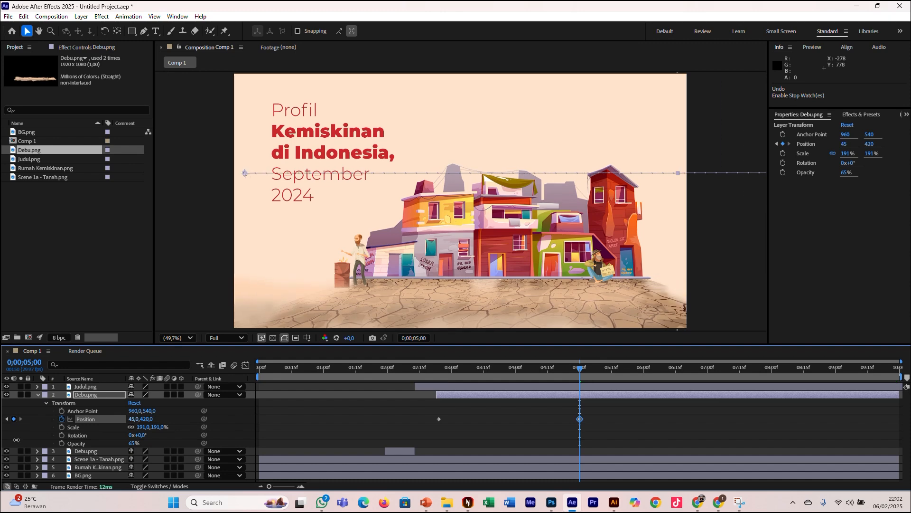
pyautogui.moveTo(319, 369); pyautogui.dragTo(230, 372)
pyautogui.press('space')
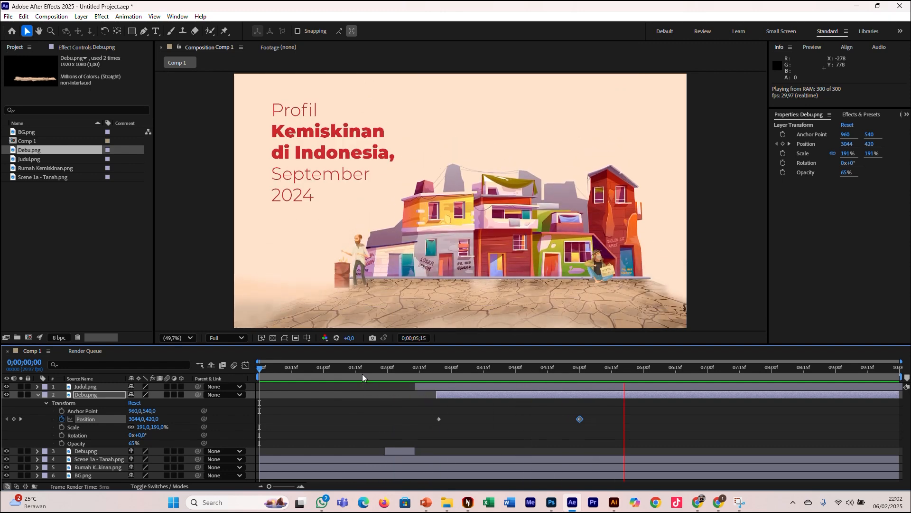
pyautogui.press('space')
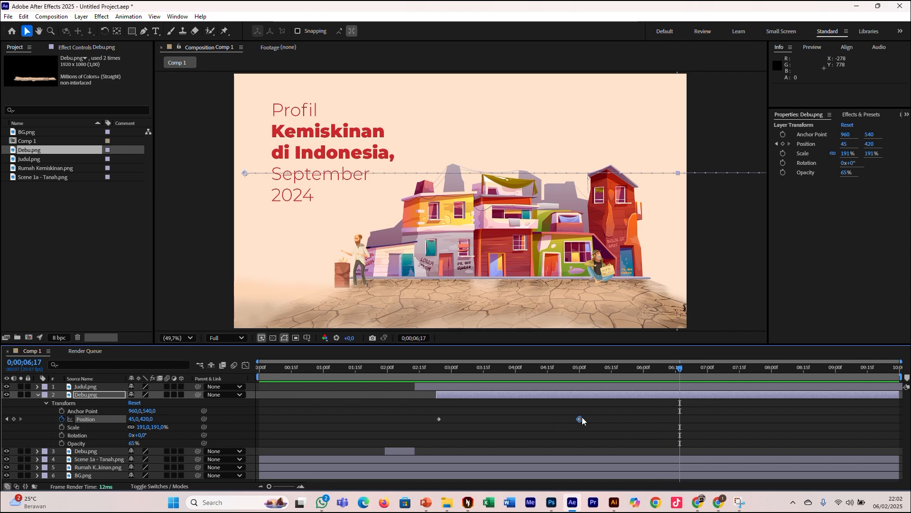
# Slow the dust's drift by moving its second Position keyframe to about 0;00;07;15, preview from the start, and collapse the layer.
pyautogui.moveTo(579, 419); pyautogui.dragTo(740, 419)
pyautogui.moveTo(418, 364); pyautogui.dragTo(214, 396)
pyautogui.press('space')
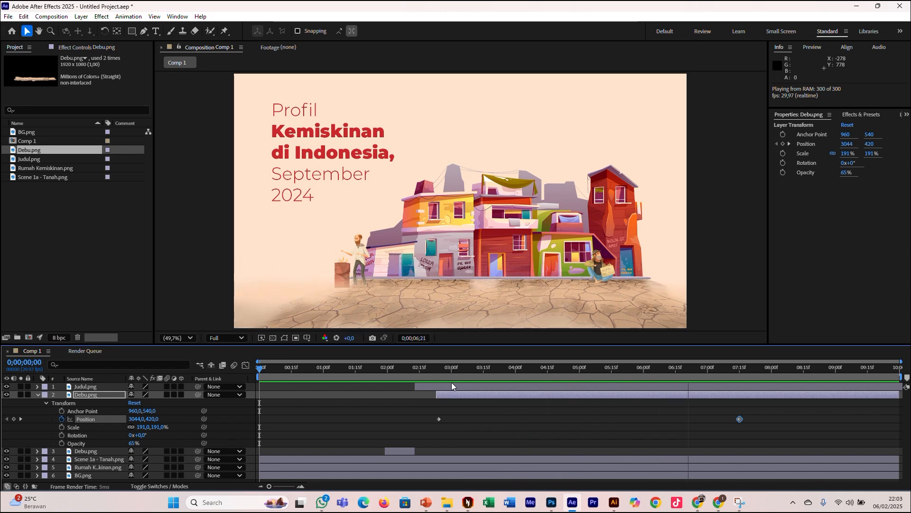
pyautogui.press('space')
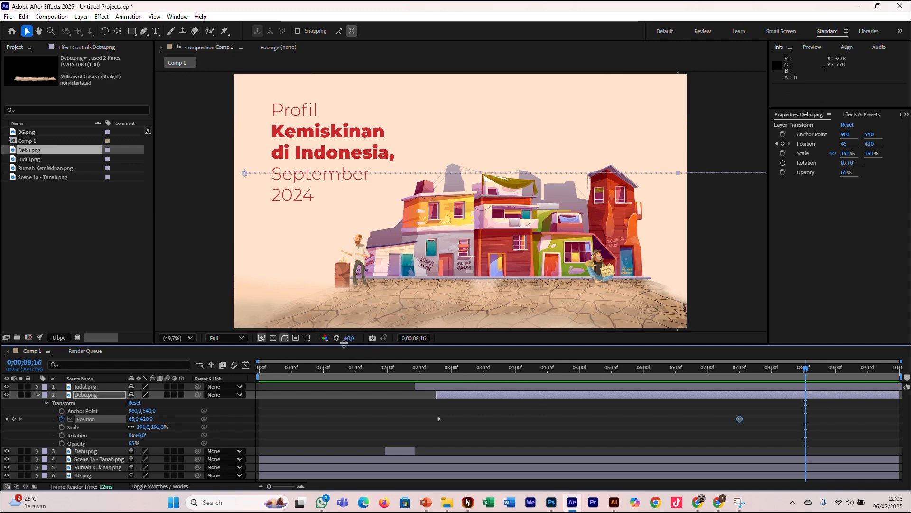
pyautogui.click(38, 395)
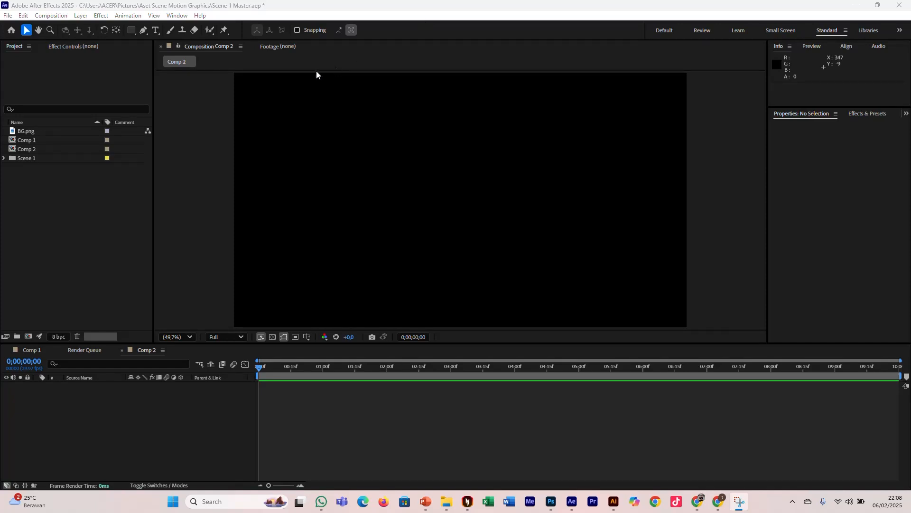
# Import BG.png from the Aset Scene Motion Graphics folder and add it as a layer in Comp 2.
pyautogui.click(73, 219)
pyautogui.click(452, 503)
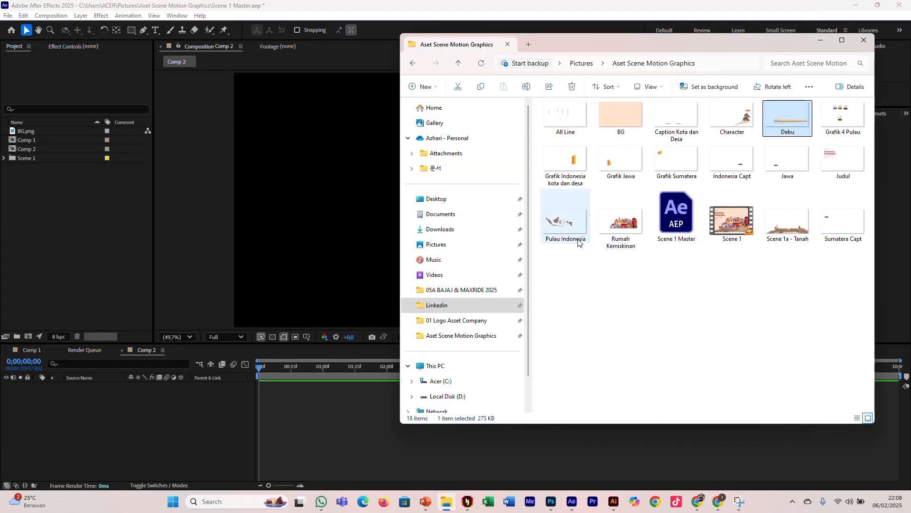
pyautogui.moveTo(620, 110); pyautogui.dragTo(87, 225)
pyautogui.moveTo(63, 141); pyautogui.dragTo(124, 406)
pyautogui.click(105, 233)
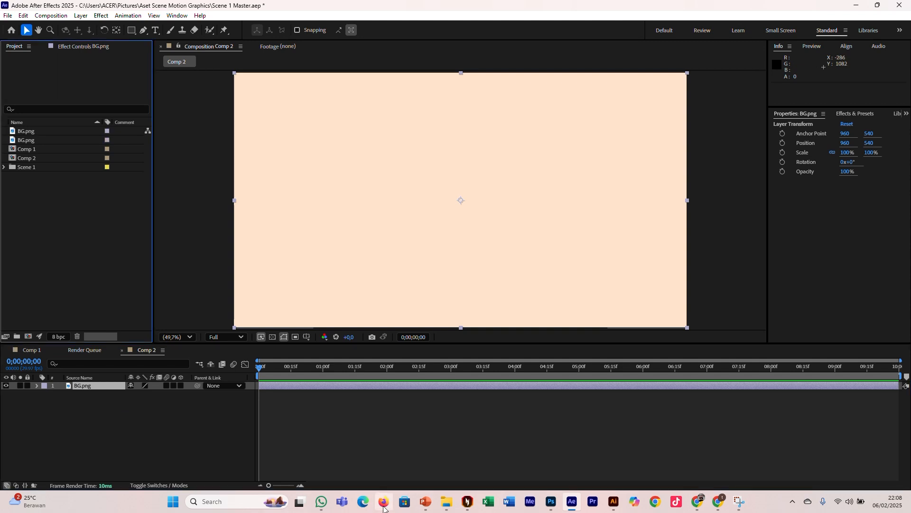
# Import Pulau Indonesia.png from the Aset Scene Motion Graphics folder and add it above the background in Comp 2.
pyautogui.click(447, 502)
pyautogui.click(637, 313)
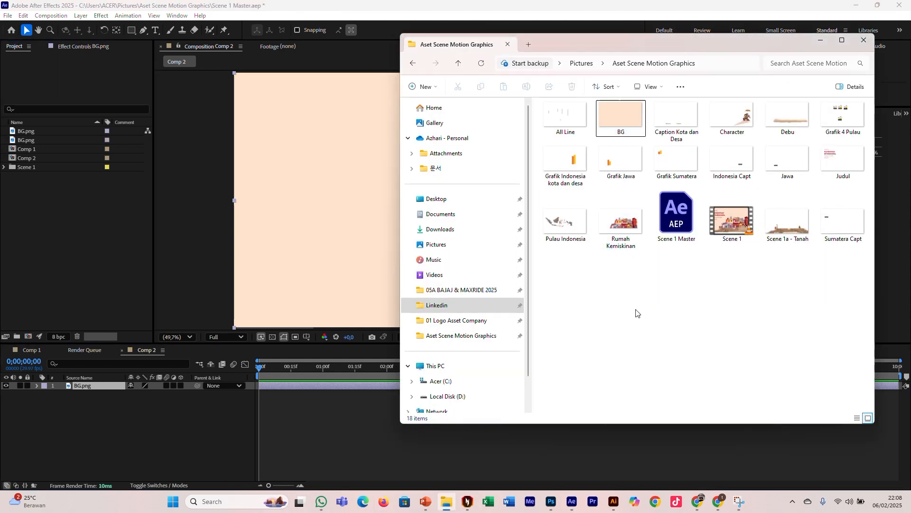
pyautogui.click(573, 228)
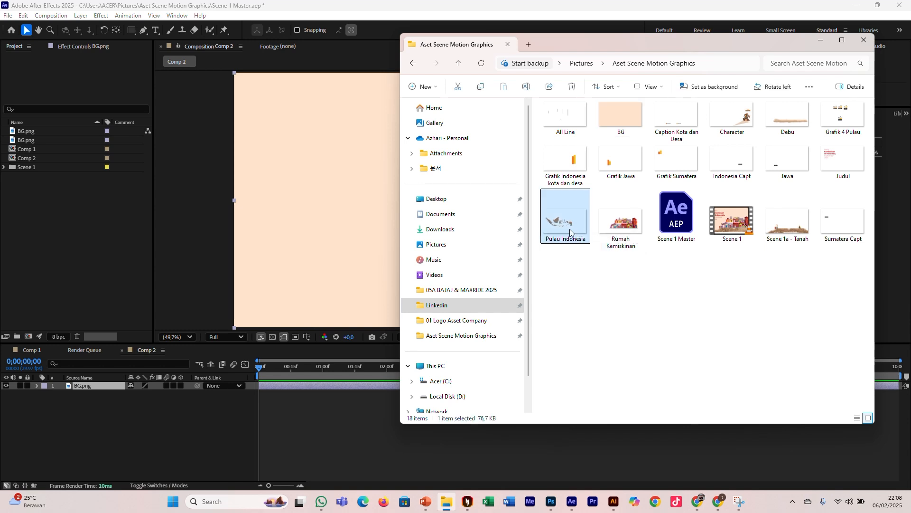
pyautogui.moveTo(570, 228); pyautogui.dragTo(76, 257)
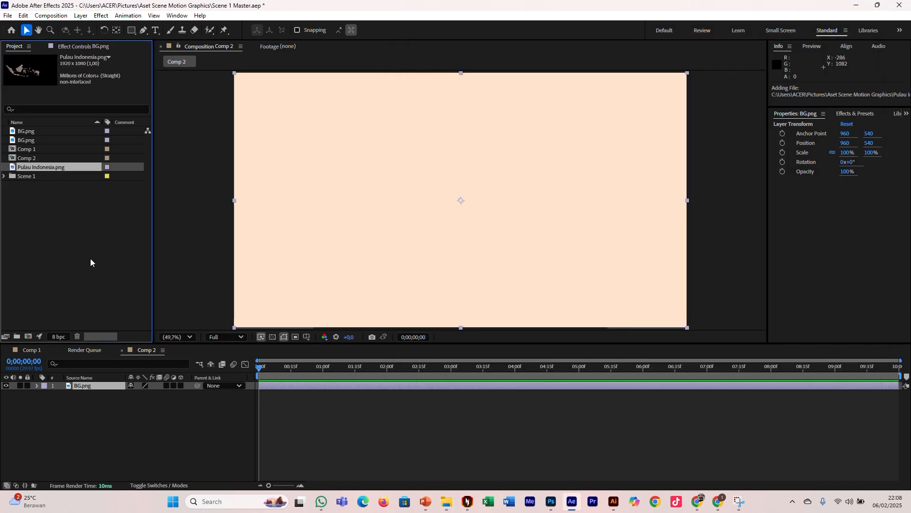
pyautogui.moveTo(75, 166); pyautogui.dragTo(100, 386)
# Import Character.png and Caption Kota dan Desa.png from the asset folder and add both as upper layers in Comp 2.
pyautogui.click(447, 502)
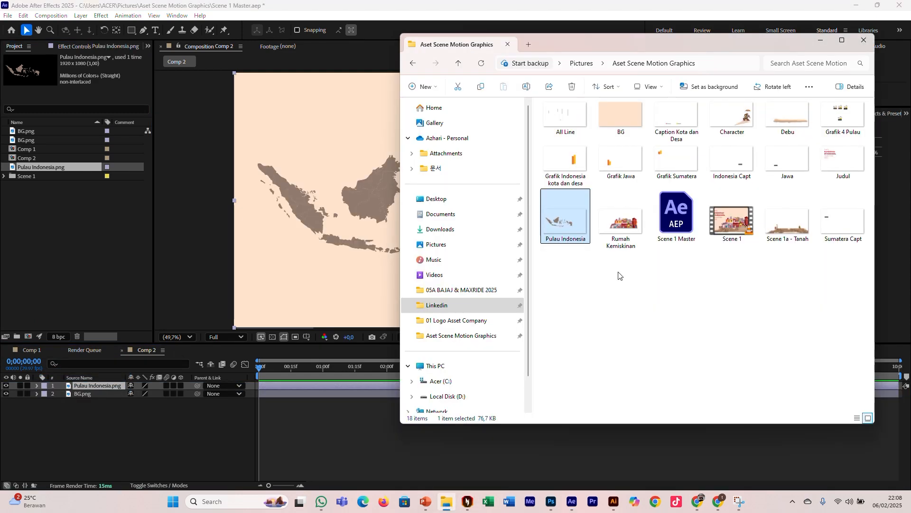
pyautogui.moveTo(732, 116); pyautogui.dragTo(76, 257)
pyautogui.moveTo(33, 148); pyautogui.dragTo(426, 407)
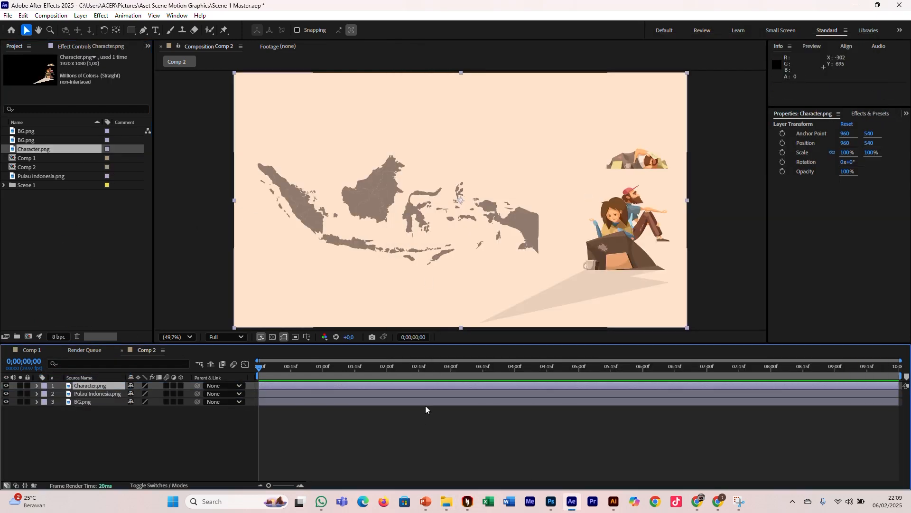
pyautogui.click(447, 502)
pyautogui.moveTo(676, 116); pyautogui.dragTo(95, 238)
pyautogui.moveTo(48, 149); pyautogui.dragTo(57, 384)
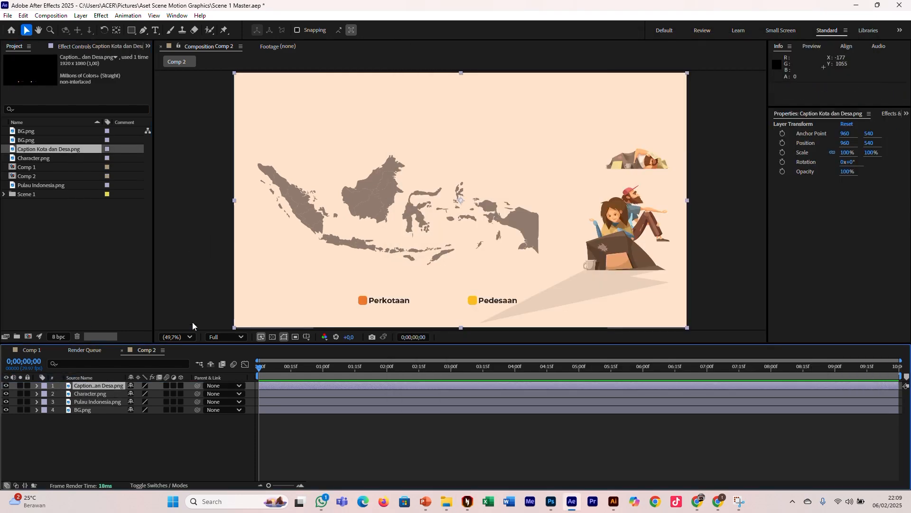
# Keyframe the Pulau Indonesia layer's Scale at 100% on 0;00;01;00, and move the current time to 0;00;00;22.
pyautogui.click(36, 402)
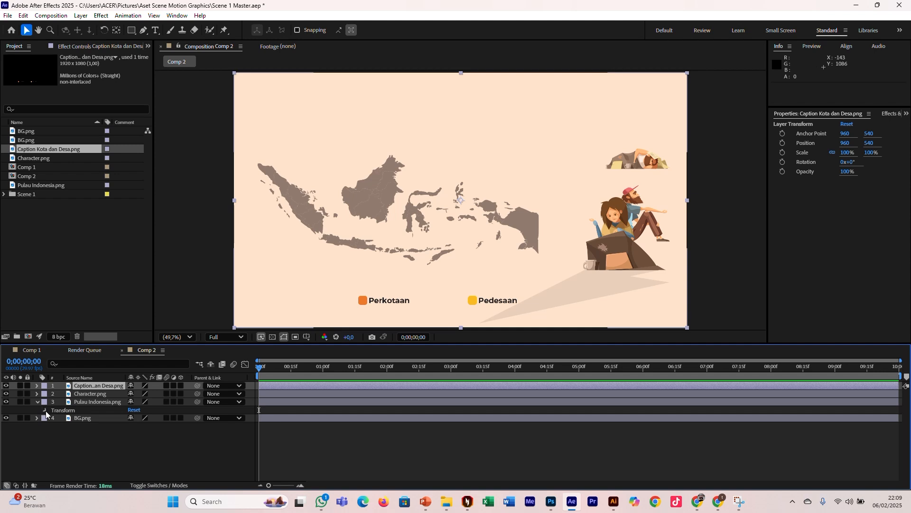
pyautogui.click(45, 411)
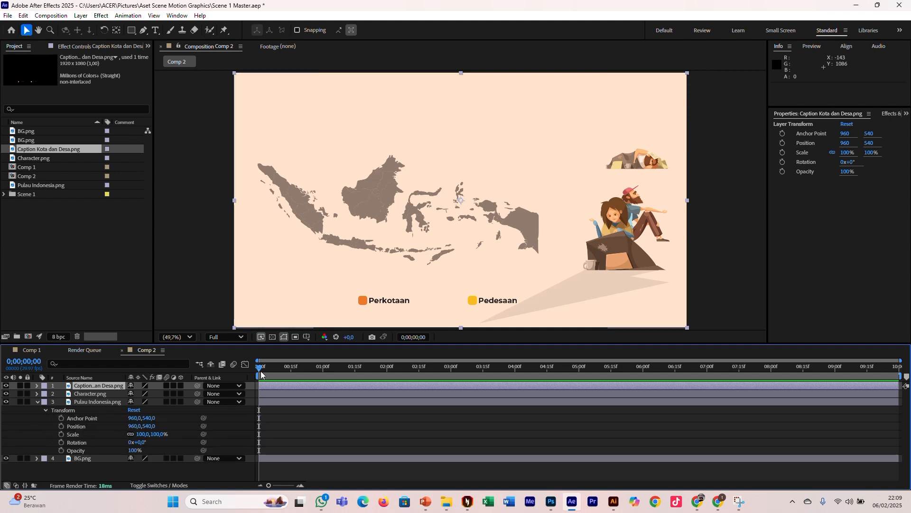
pyautogui.moveTo(260, 372); pyautogui.dragTo(323, 368)
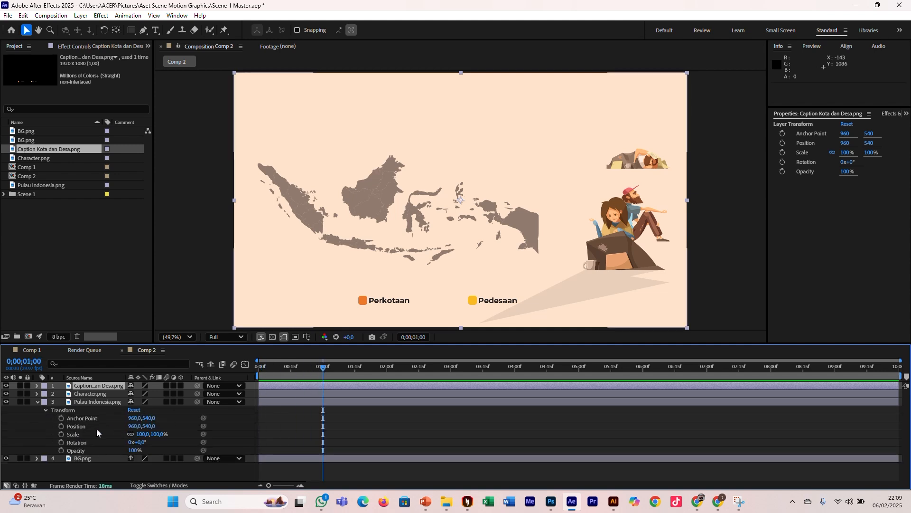
pyautogui.click(62, 433)
pyautogui.moveTo(324, 368); pyautogui.dragTo(307, 373)
pyautogui.moveTo(143, 434); pyautogui.dragTo(133, 434)
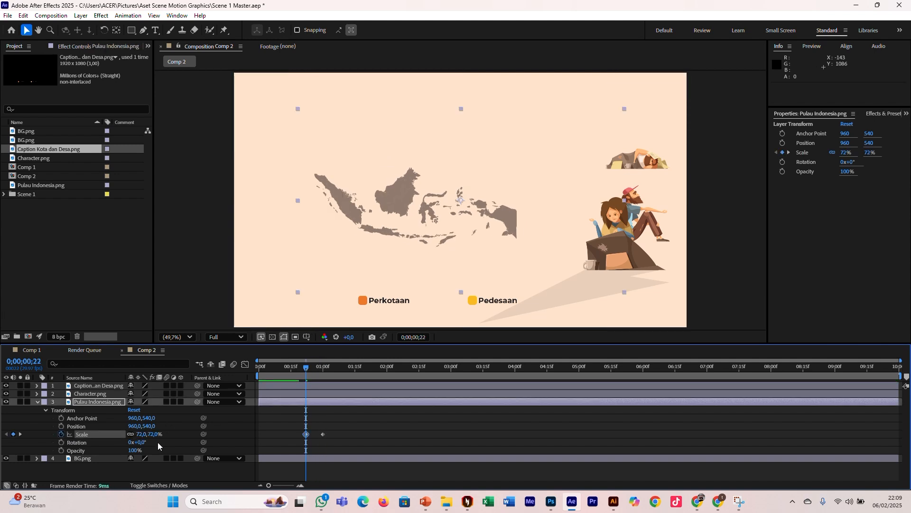
pyautogui.click(144, 434)
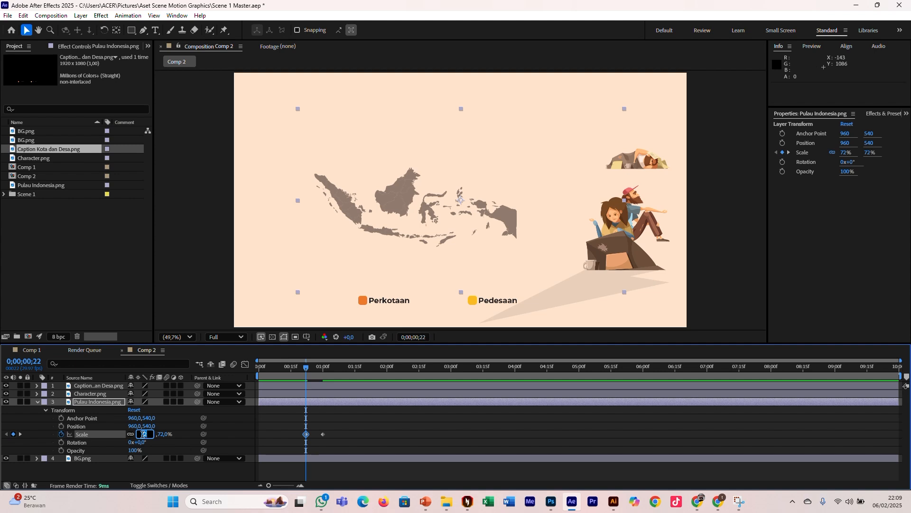
pyautogui.click(182, 428)
pyautogui.hotkey('ctrl', 'z')
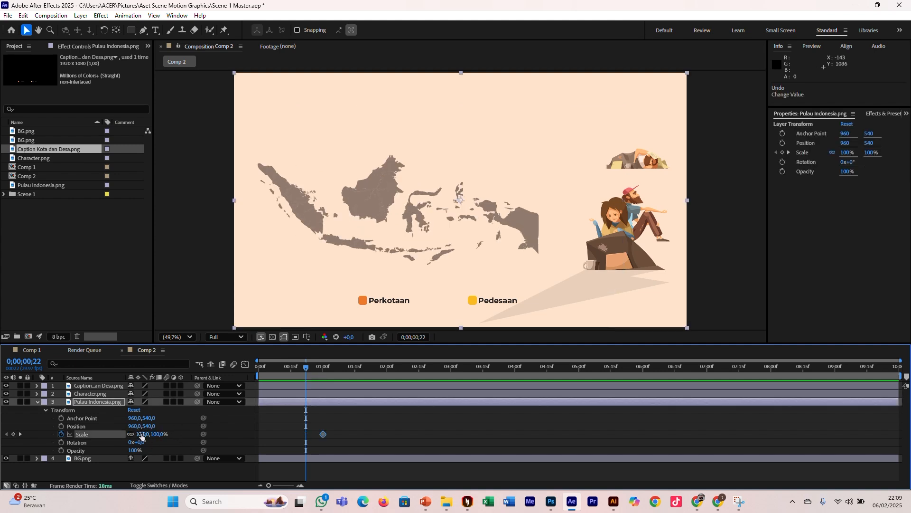
# Keyframe the Indonesia map's Scale at 0% on 0;00;00;22 and preview its pop-in from slightly earlier.
pyautogui.write('0')
pyautogui.press('Return')
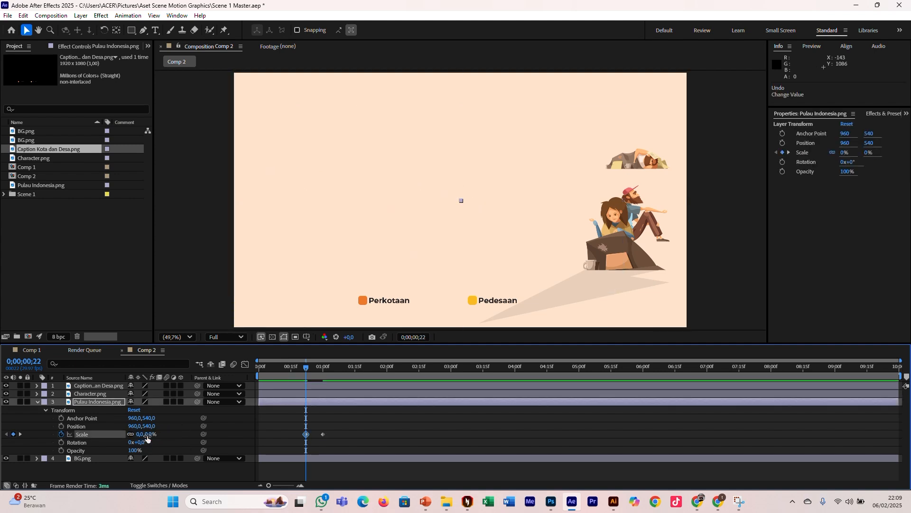
pyautogui.press('space')
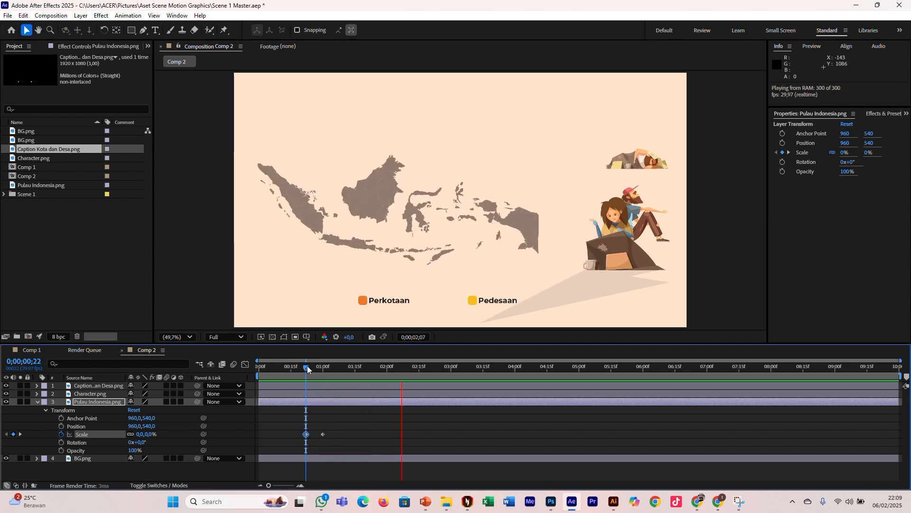
pyautogui.moveTo(307, 367); pyautogui.dragTo(294, 368)
pyautogui.press('space')
pyautogui.press('space')
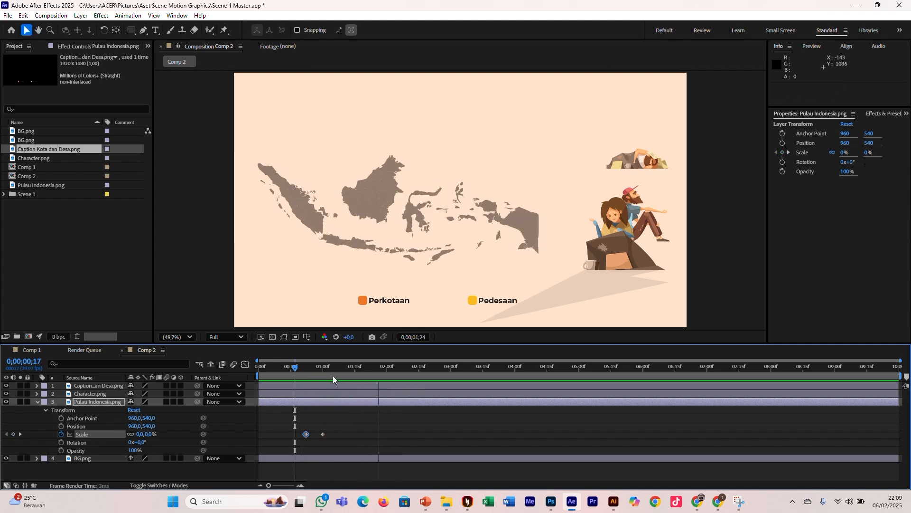
# Keyframe the Character layer's Opacity at 0% and place that keyframe at about 0;00;01;00.
pyautogui.moveTo(296, 367); pyautogui.dragTo(335, 369)
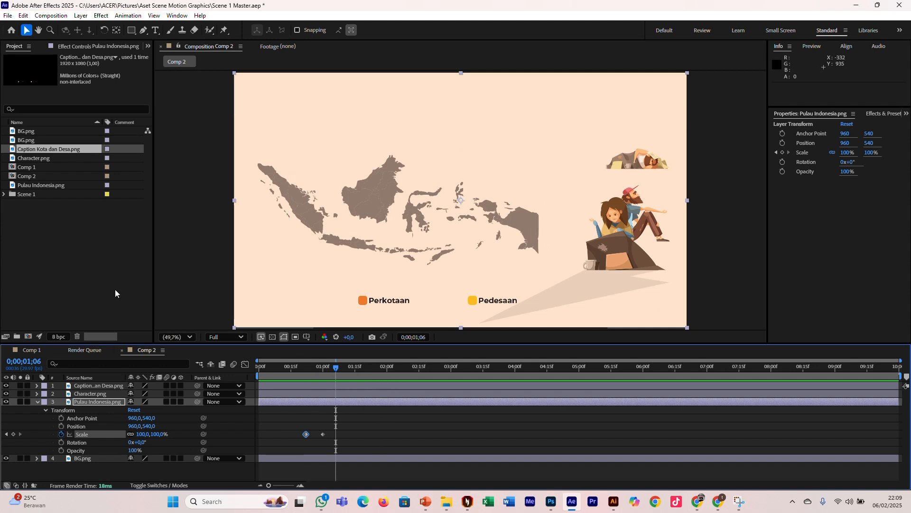
pyautogui.click(38, 394)
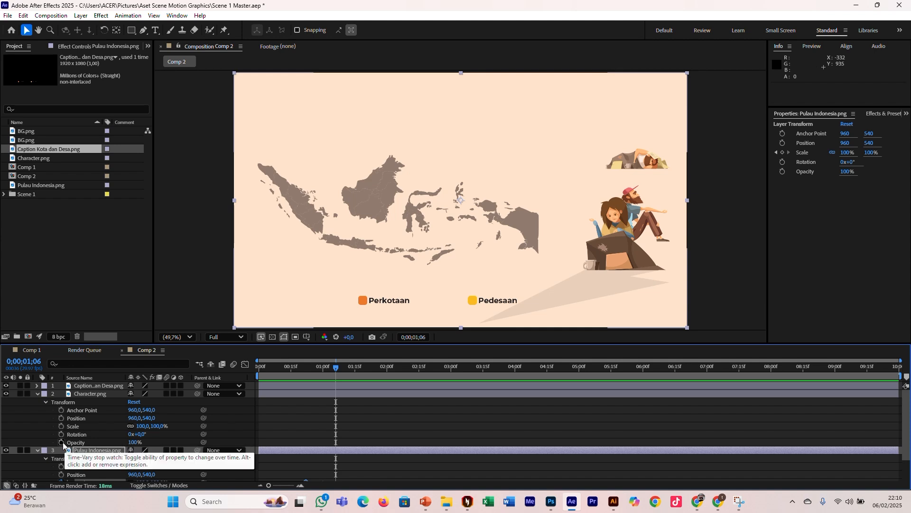
pyautogui.click(61, 442)
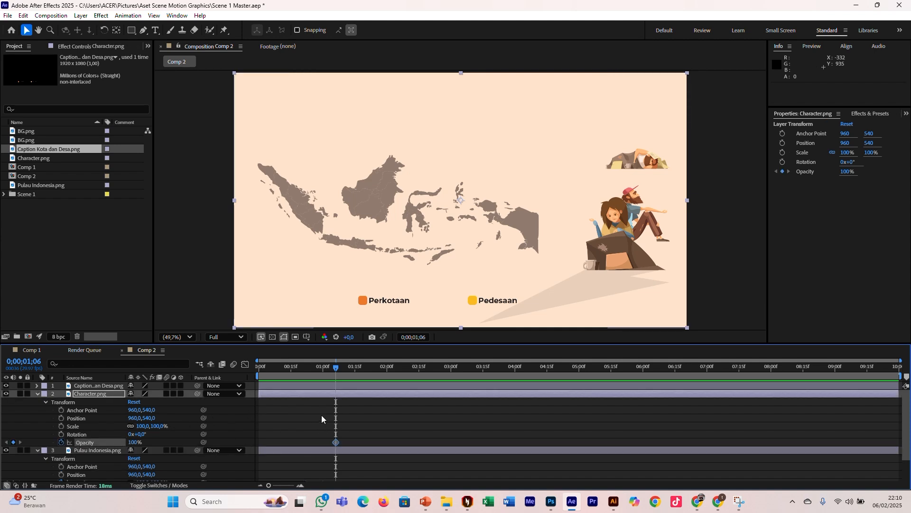
pyautogui.moveTo(130, 444); pyautogui.dragTo(87, 443)
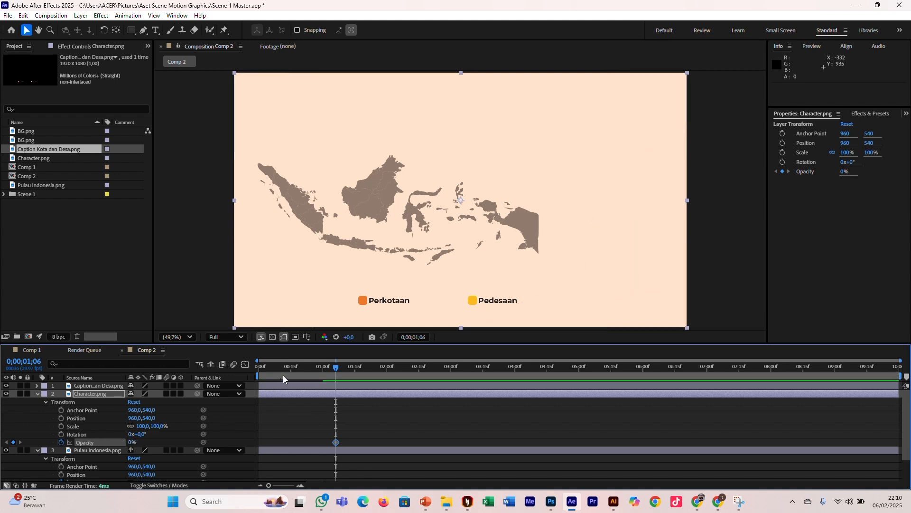
pyautogui.moveTo(332, 371)
pyautogui.mouseDown()
pyautogui.moveTo(313, 371)
pyautogui.moveTo(322, 375)
pyautogui.mouseUp()
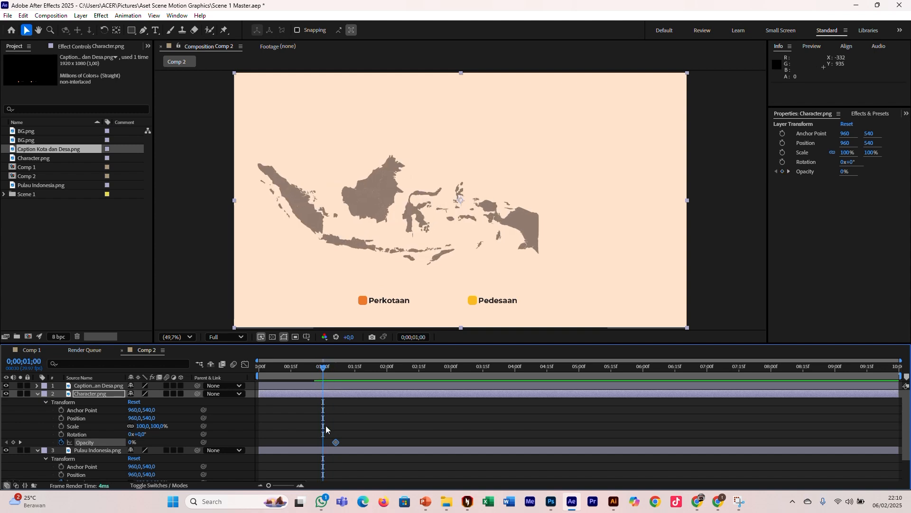
pyautogui.moveTo(336, 442); pyautogui.dragTo(322, 443)
# Add a 100% Opacity keyframe to the Character layer, extend the fade to about 0;00;01;10 with previews, and collapse the layer.
pyautogui.moveTo(324, 371); pyautogui.dragTo(329, 373)
pyautogui.moveTo(132, 444); pyautogui.dragTo(218, 433)
pyautogui.moveTo(319, 372); pyautogui.dragTo(317, 372)
pyautogui.press('space')
pyautogui.moveTo(332, 442); pyautogui.dragTo(344, 442)
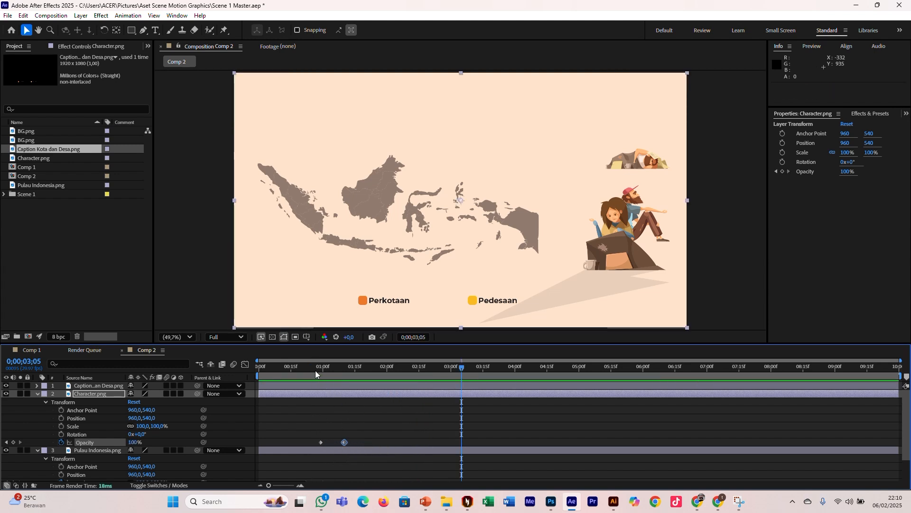
pyautogui.press('space')
pyautogui.moveTo(328, 366)
pyautogui.mouseDown()
pyautogui.moveTo(317, 366)
pyautogui.moveTo(335, 377)
pyautogui.moveTo(309, 375)
pyautogui.moveTo(335, 379)
pyautogui.mouseUp()
pyautogui.click(38, 394)
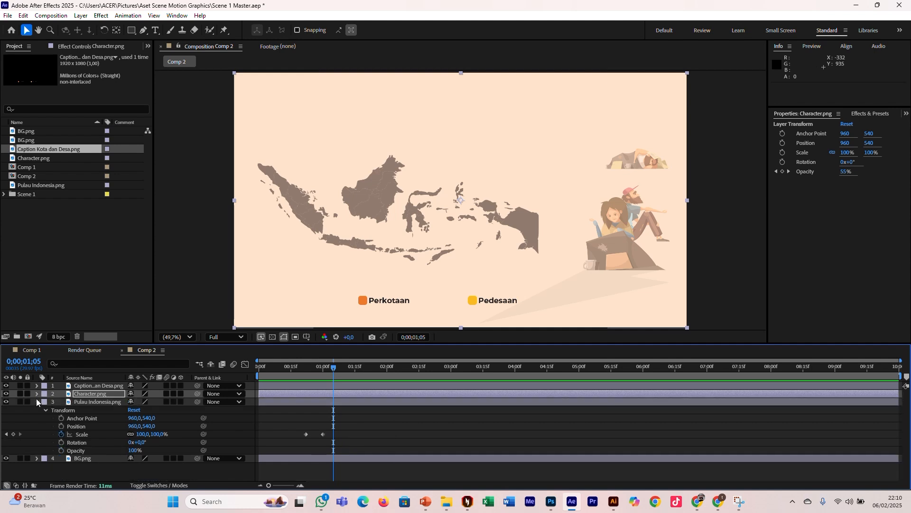
# Keyframe the Caption Kota dan Desa layer's vertical Position at 540 on 0;00;01;15 and 702 on 0;00;01;04.
pyautogui.click(37, 385)
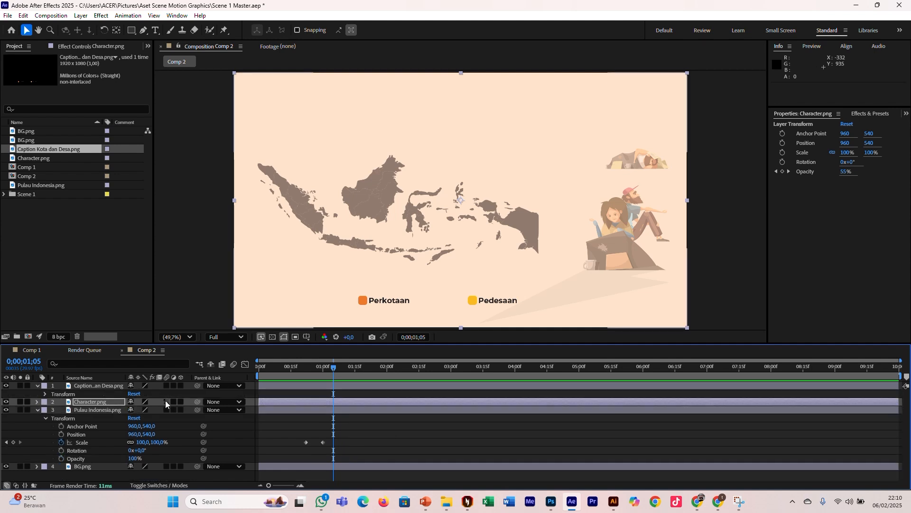
pyautogui.click(45, 394)
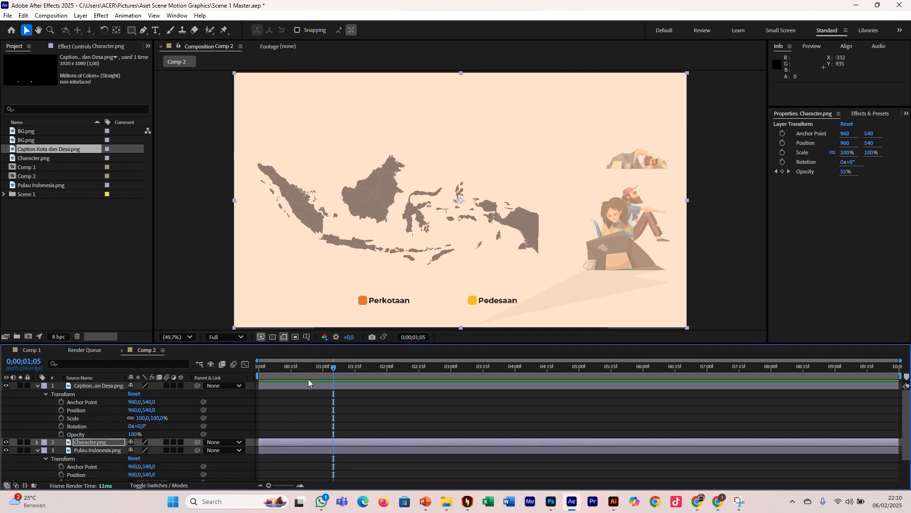
pyautogui.moveTo(321, 368)
pyautogui.mouseDown()
pyautogui.moveTo(311, 369)
pyautogui.moveTo(345, 372)
pyautogui.moveTo(325, 379)
pyautogui.mouseUp()
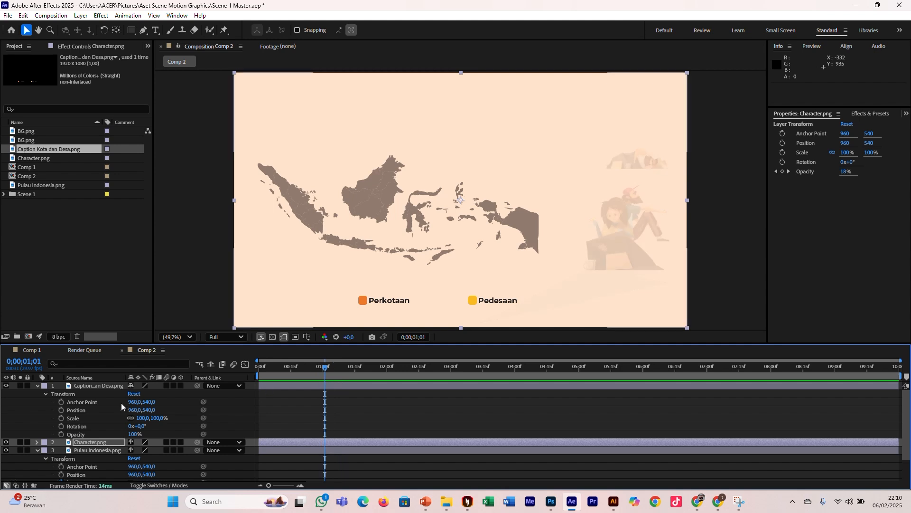
pyautogui.click(62, 410)
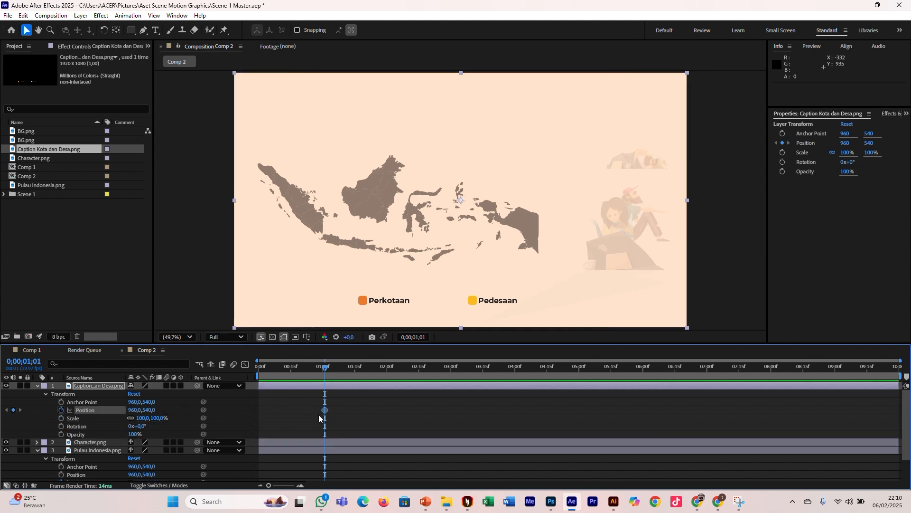
pyautogui.moveTo(326, 414); pyautogui.dragTo(355, 412)
pyautogui.click(332, 379)
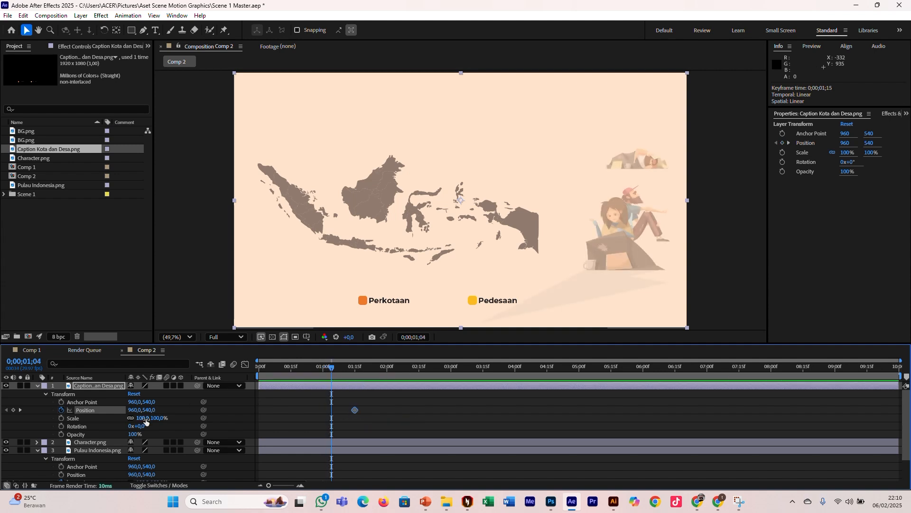
pyautogui.moveTo(153, 410); pyautogui.dragTo(227, 409)
# Add an overshoot to the caption's rise with vertical Position keyframes of 490 at 0;00;01;18 and 540 at 0;00;01;20.
pyautogui.moveTo(332, 368); pyautogui.dragTo(364, 376)
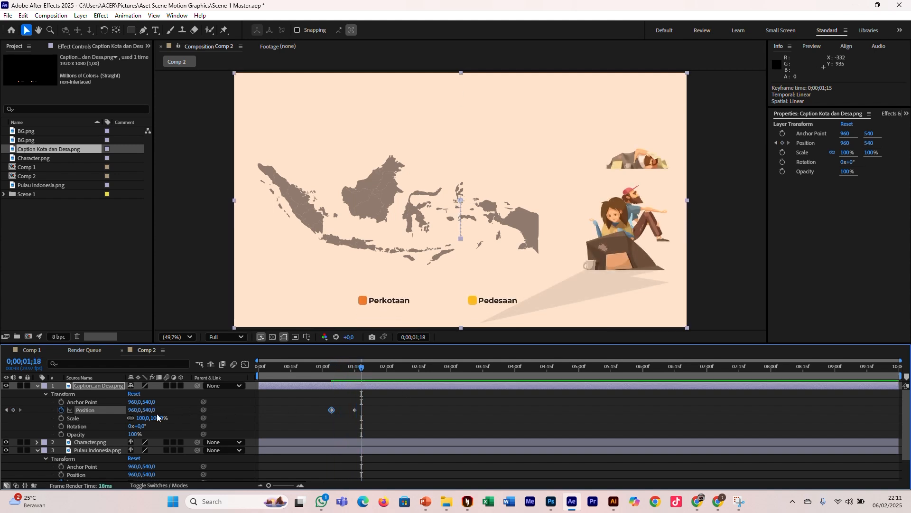
pyautogui.moveTo(153, 409); pyautogui.dragTo(130, 409)
pyautogui.moveTo(363, 371); pyautogui.dragTo(366, 371)
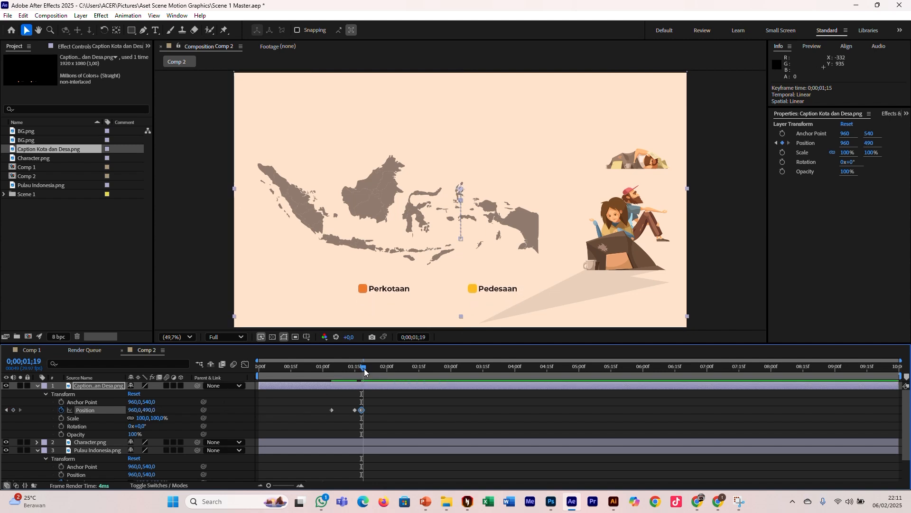
pyautogui.write('540')
pyautogui.press('Return')
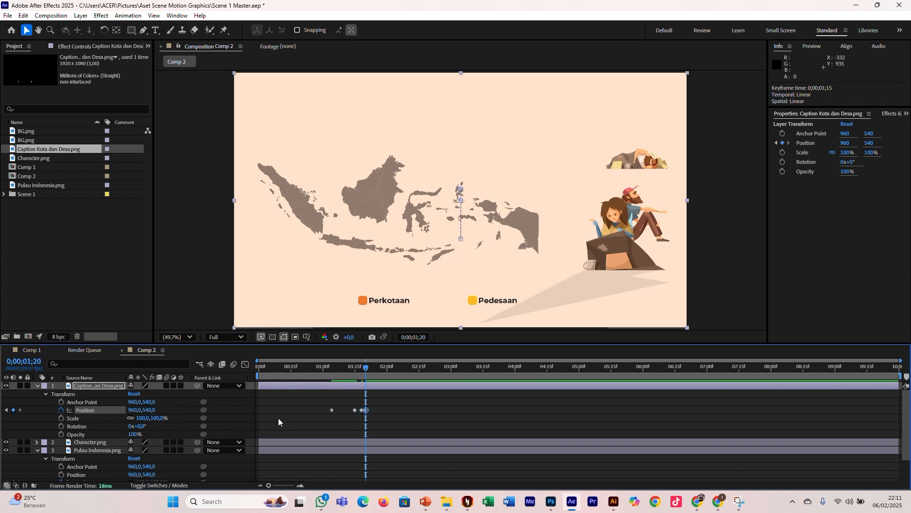
# Preview the caption's rise, shift its overshoot Position keyframe slightly earlier to about 0;00;01;17, and replay it.
pyautogui.press('space')
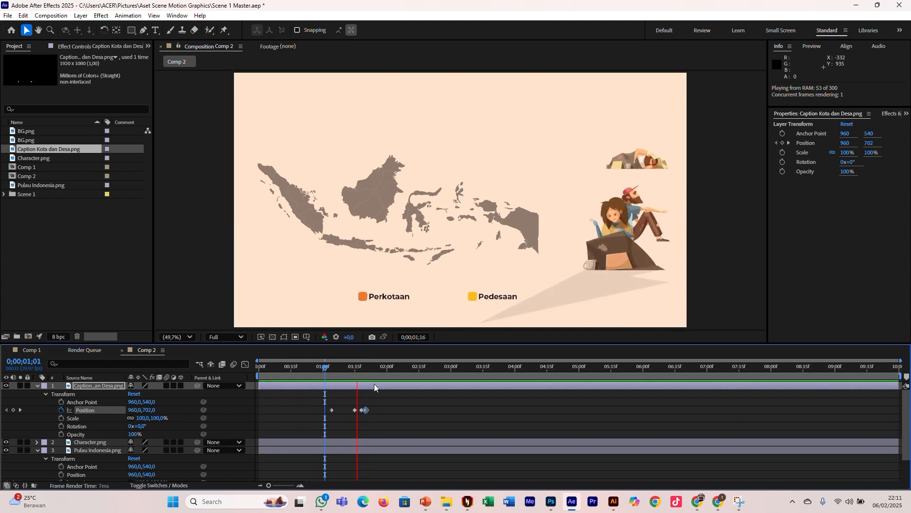
pyautogui.click(360, 410)
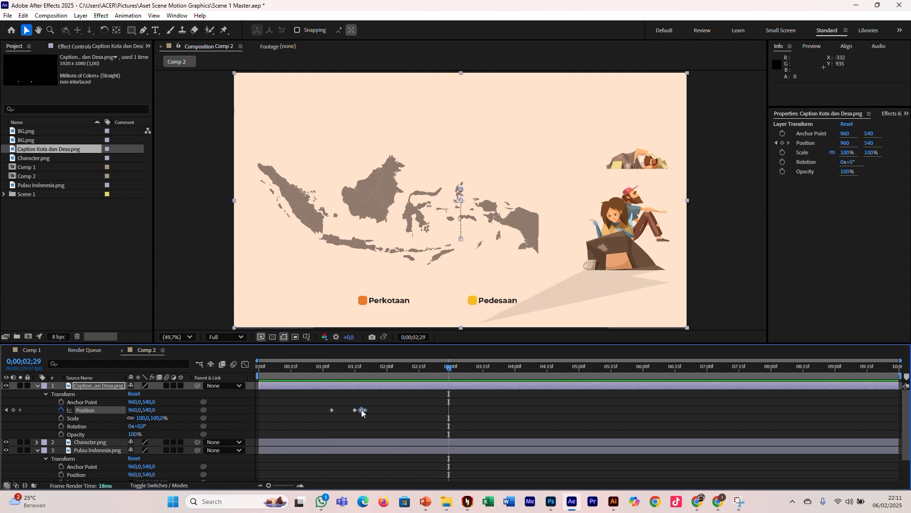
pyautogui.click(326, 370)
pyautogui.press('space')
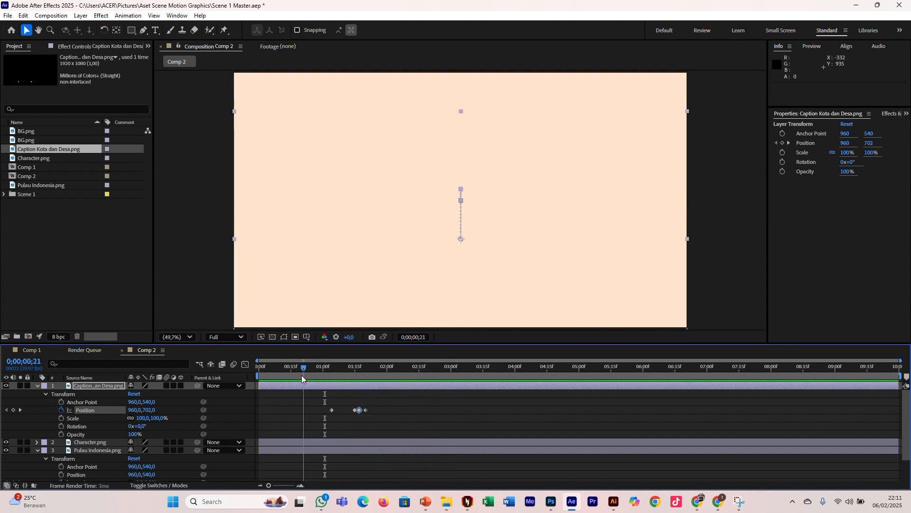
# Speed up the caption's rise by moving its last three Position keyframes about five frames earlier, and preview the result.
pyautogui.moveTo(379, 389); pyautogui.dragTo(340, 412)
pyautogui.press('space')
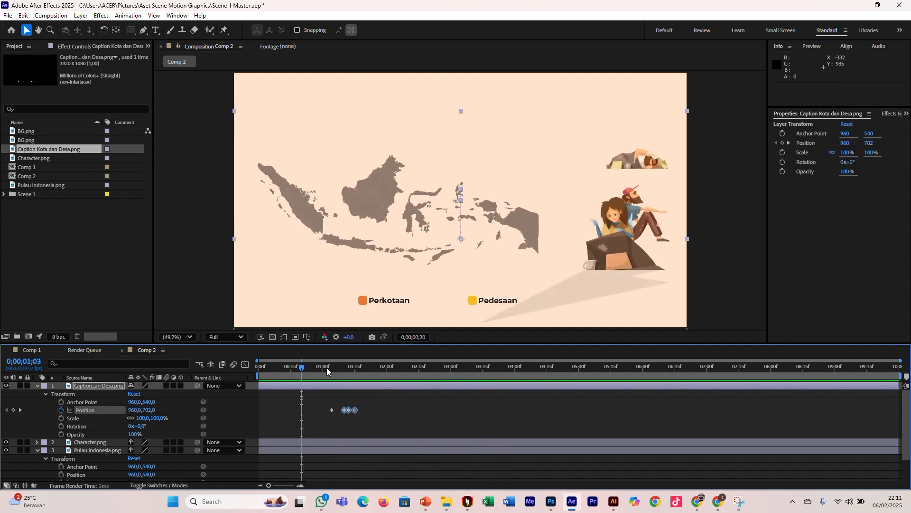
pyautogui.click(319, 367)
pyautogui.press('space')
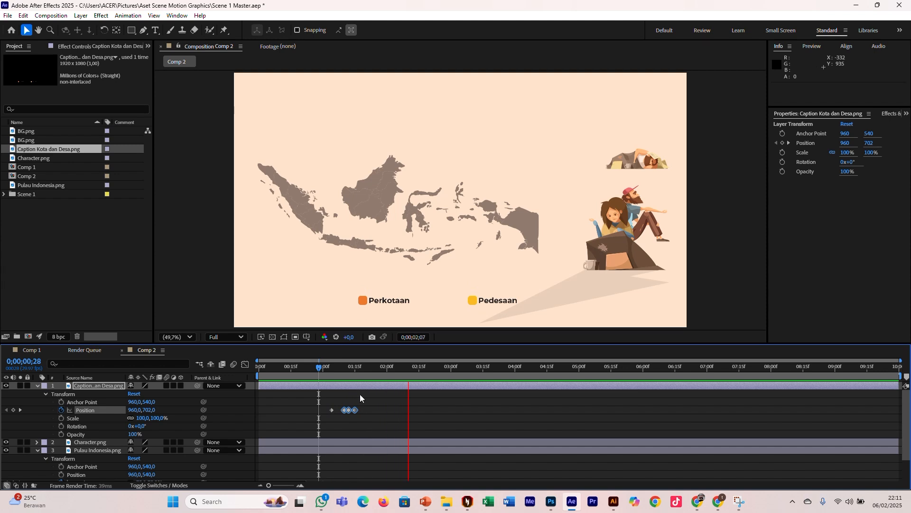
# Replay the caption's rise several times from around one second and check its timing against the fading characters.
pyautogui.click(309, 368)
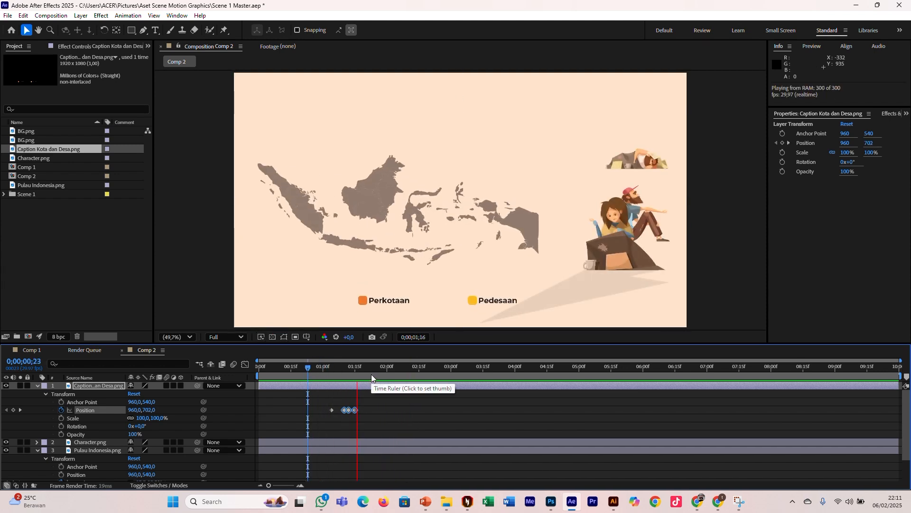
pyautogui.click(324, 369)
pyautogui.press('space')
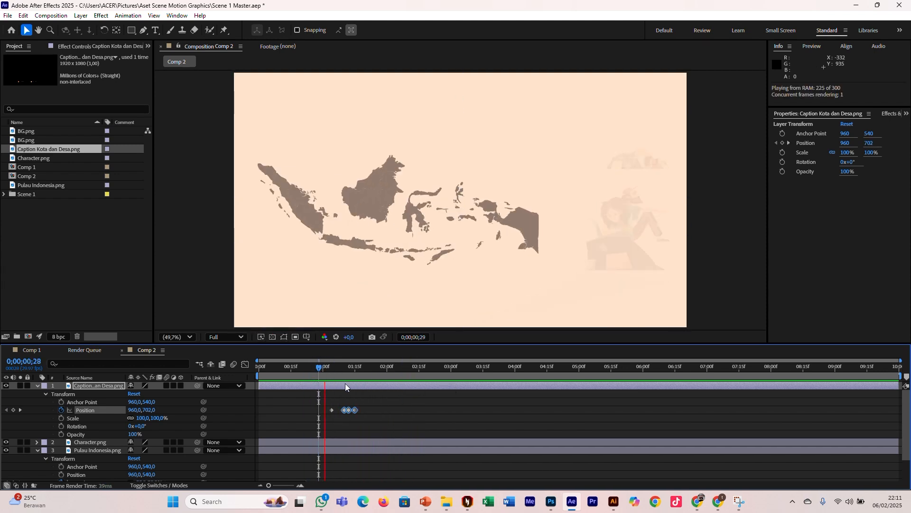
pyautogui.click(327, 369)
pyautogui.moveTo(327, 372); pyautogui.dragTo(370, 377)
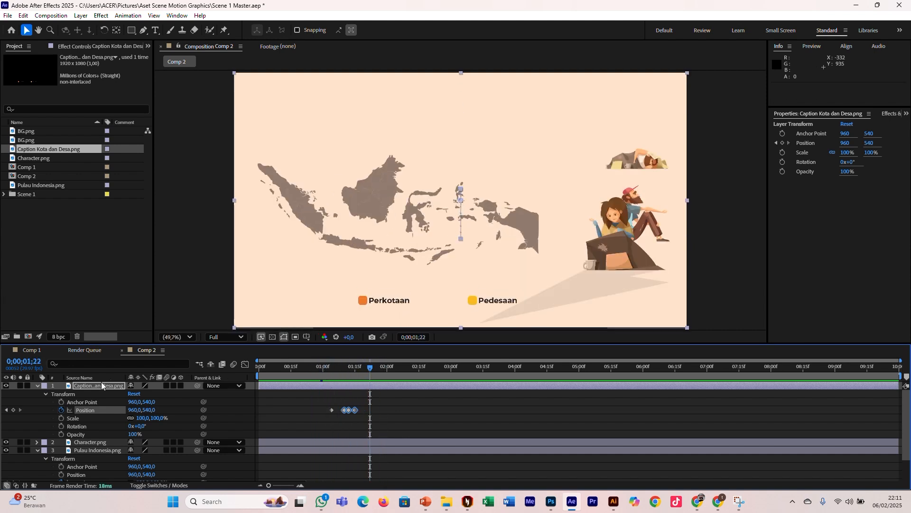
# Collapse the expanded properties of the Caption Kota dan Desa and Pulau Indonesia layers.
pyautogui.click(38, 386)
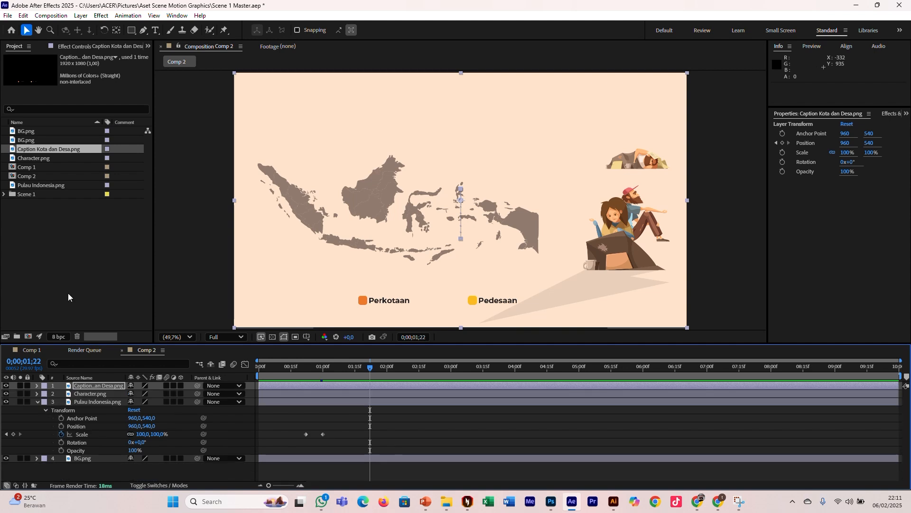
pyautogui.click(37, 402)
pyautogui.click(92, 244)
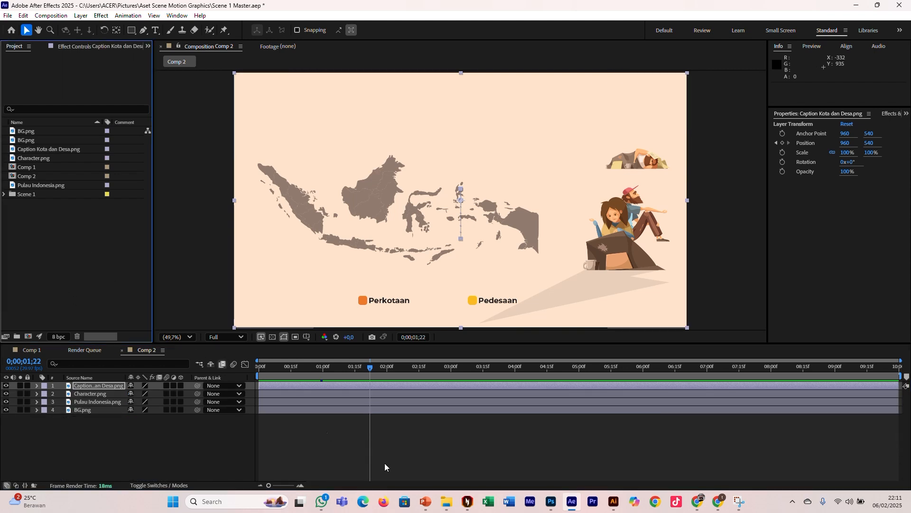
# Import the Indonesia Capt image from the Aset Scene Motion Graphics folder and add it as Comp 2's topmost layer.
pyautogui.click(442, 501)
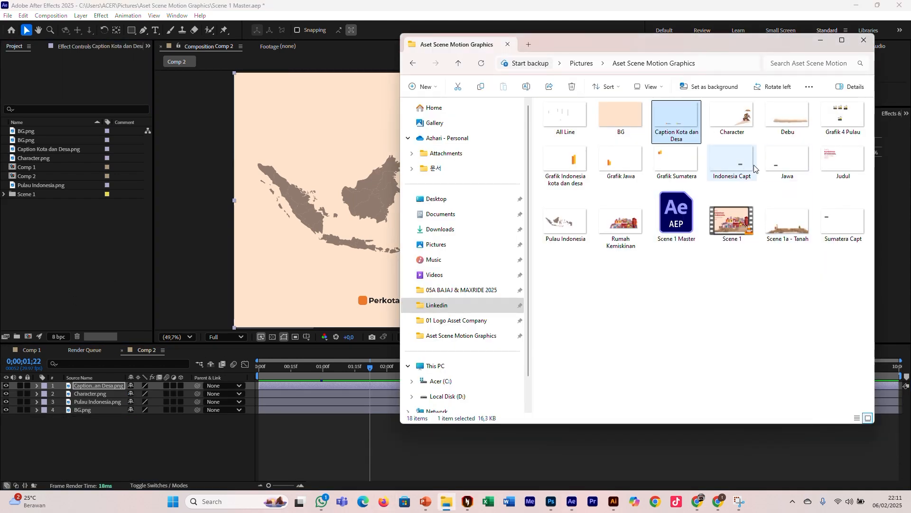
pyautogui.moveTo(741, 163); pyautogui.dragTo(108, 283)
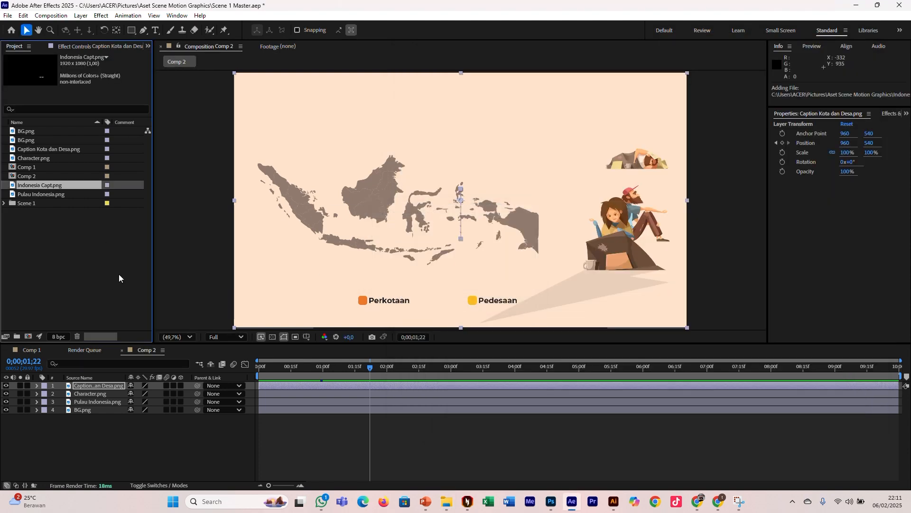
pyautogui.moveTo(73, 185); pyautogui.dragTo(90, 384)
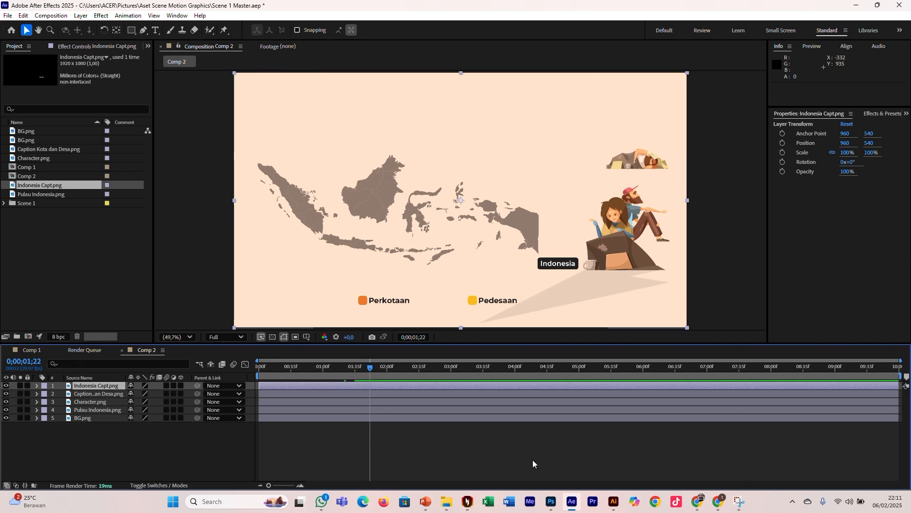
# Import the Grafik Indonesia kota dan desa image and add it to Comp 2 directly beneath the Indonesia Capt layer.
pyautogui.click(448, 502)
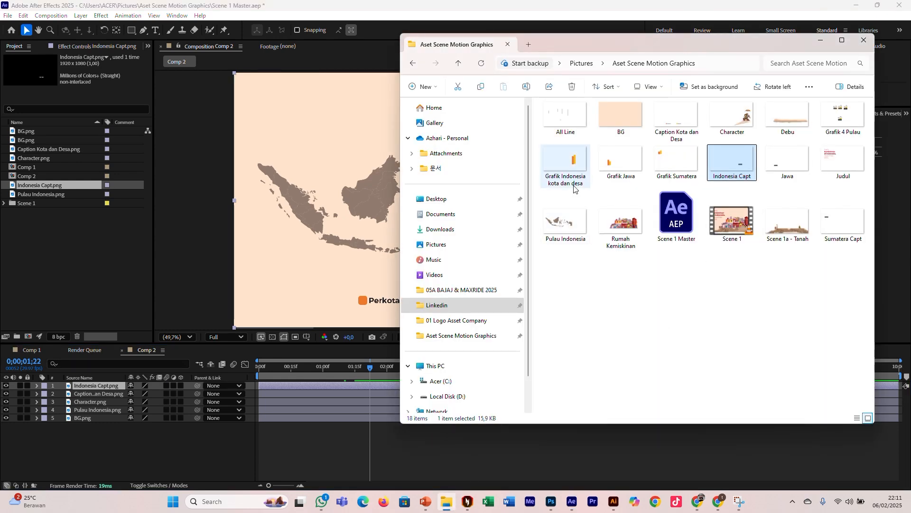
pyautogui.moveTo(575, 181); pyautogui.dragTo(55, 215)
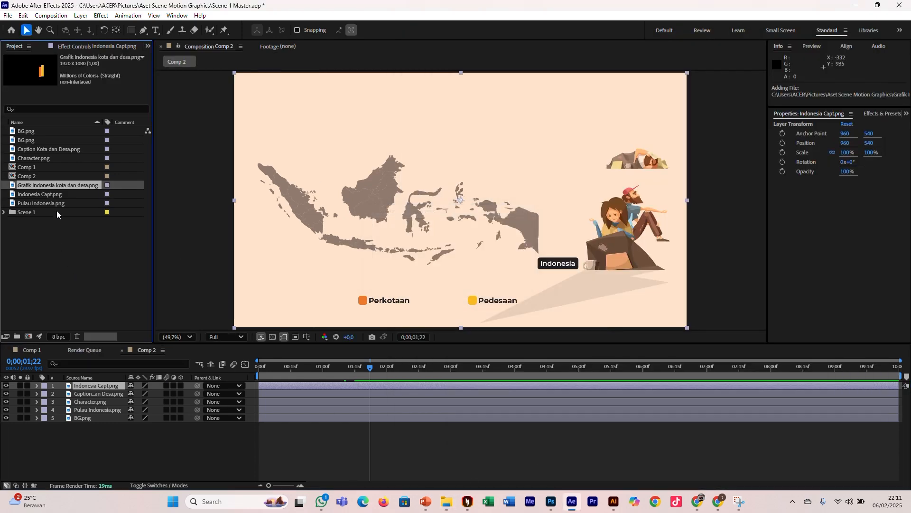
pyautogui.moveTo(76, 186); pyautogui.dragTo(87, 392)
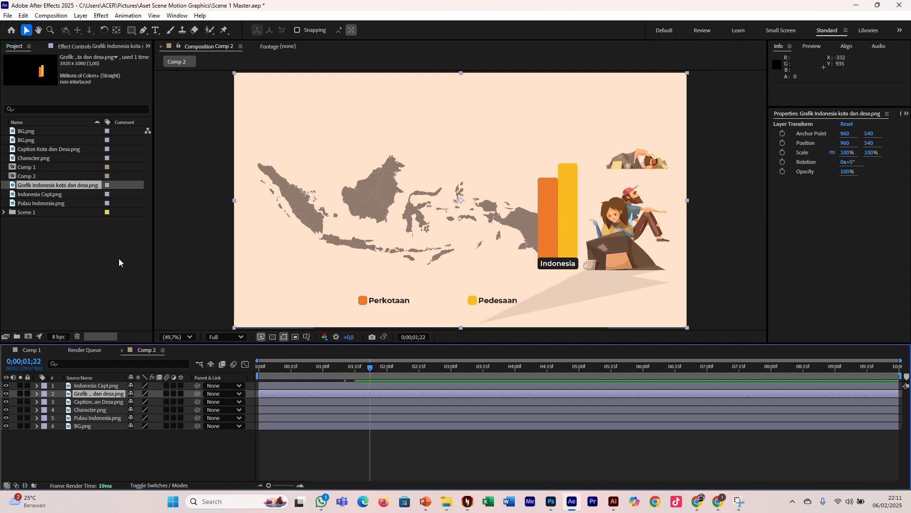
# Move the current time to 0;00;01;16 and expand the Indonesia Capt layer's Transform properties.
pyautogui.moveTo(327, 367); pyautogui.dragTo(357, 370)
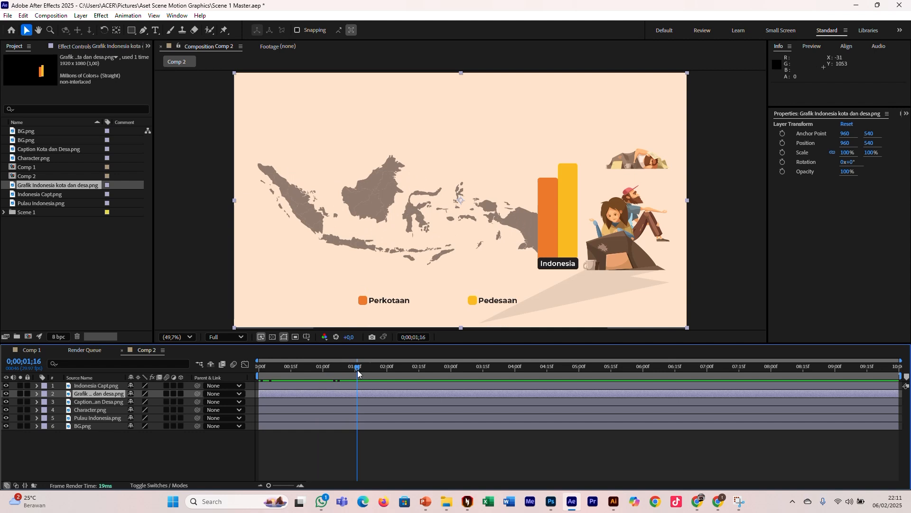
pyautogui.click(37, 386)
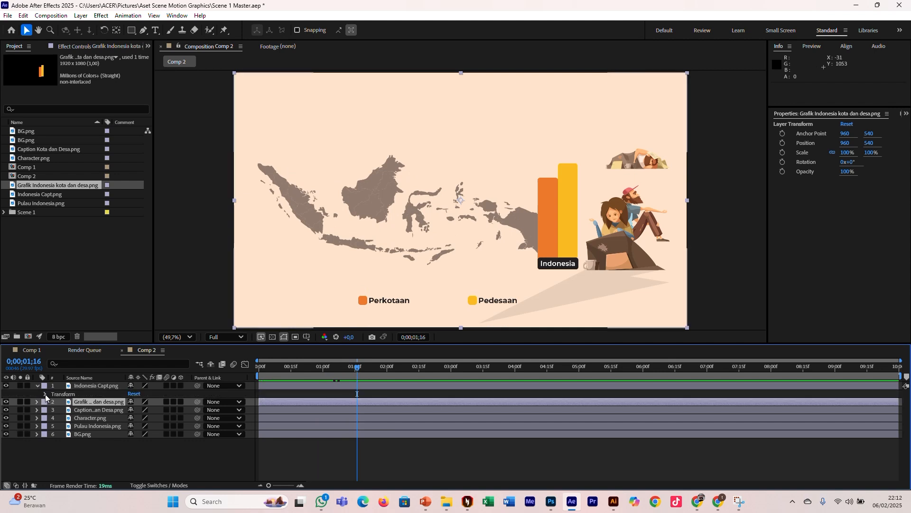
pyautogui.click(45, 394)
# Try scaling Indonesia Capt from 0% at 0;00;01;12 to 100% at 0;00;01;16, preview it, and undo the Scale keyframes.
pyautogui.click(61, 418)
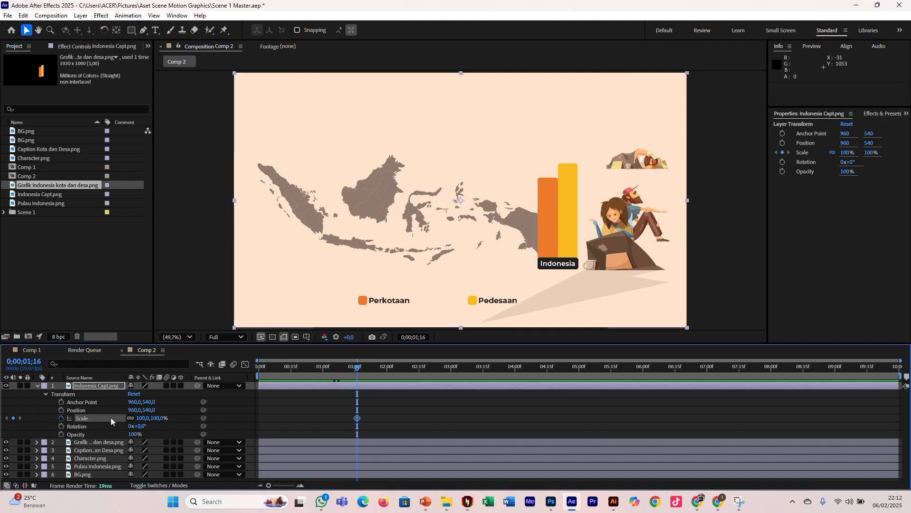
pyautogui.moveTo(339, 366); pyautogui.dragTo(348, 371)
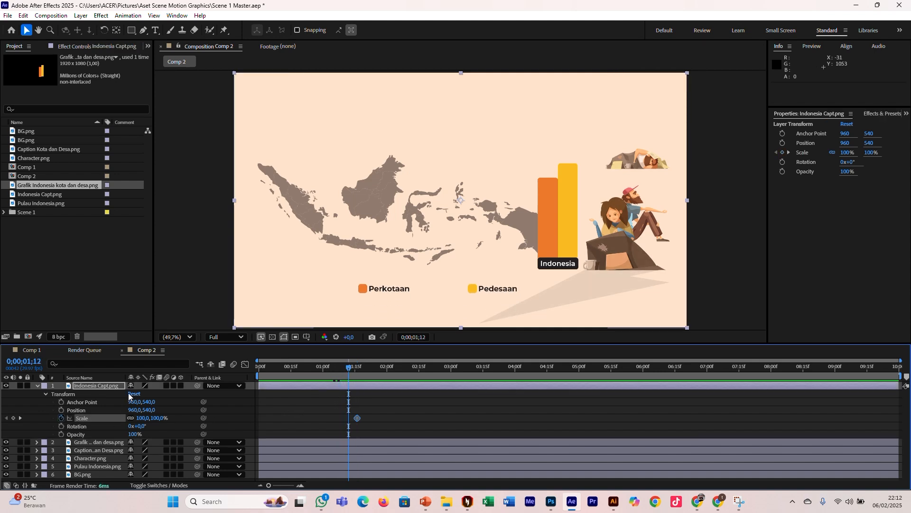
pyautogui.write('00')
pyautogui.press('Return')
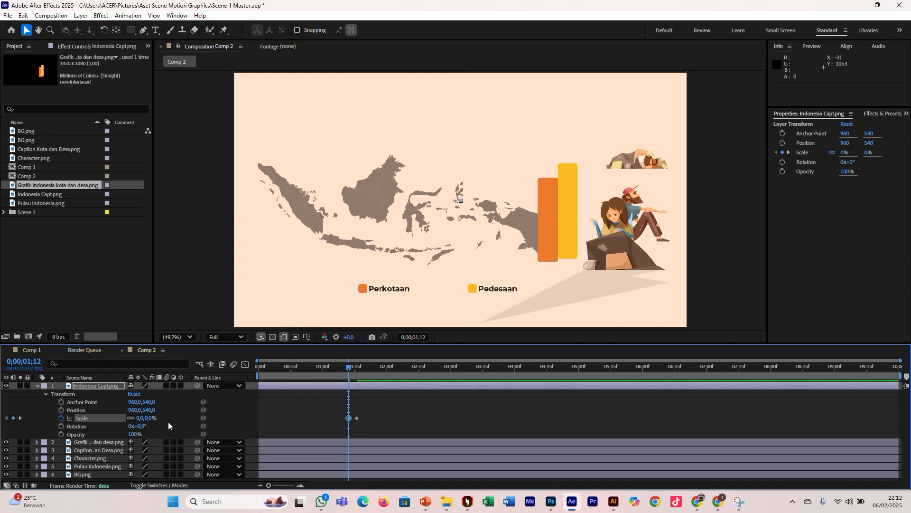
pyautogui.moveTo(339, 367); pyautogui.dragTo(332, 367)
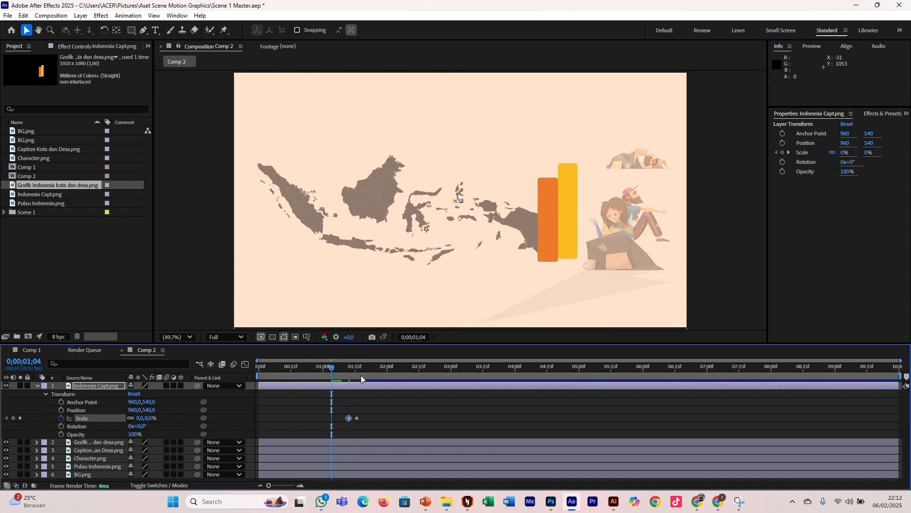
pyautogui.press('space')
pyautogui.press('space')
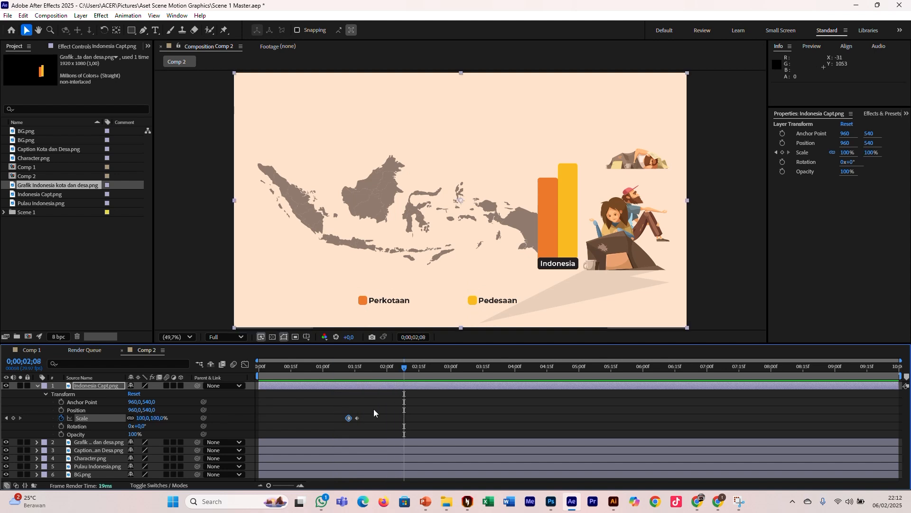
pyautogui.hotkey('ctrl', 'z')
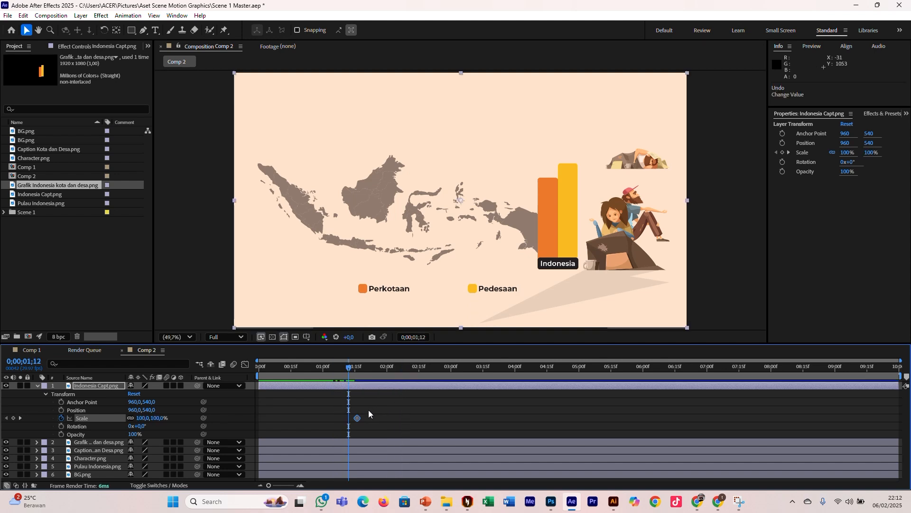
pyautogui.hotkey('ctrl', 'z')
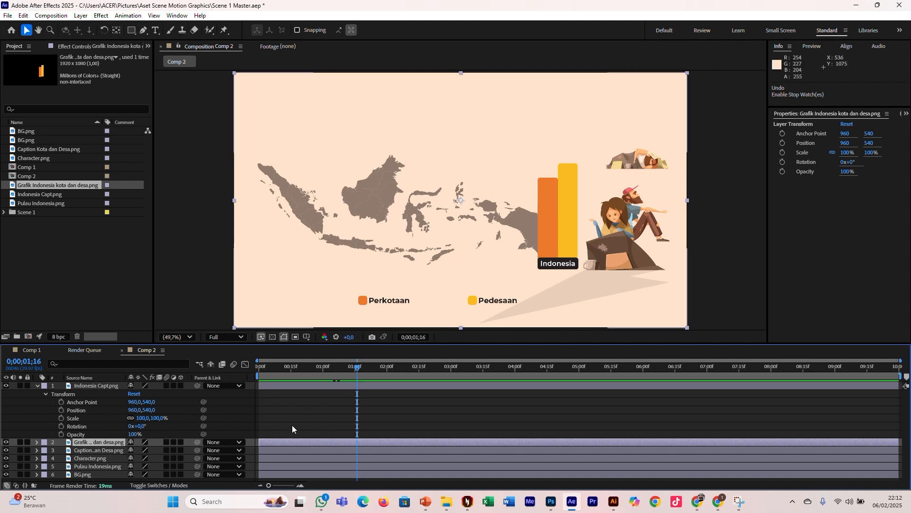
# Move the Indonesia Capt layer's anchor point to the centre of the Indonesia label, at about 1372, 810.
pyautogui.click(327, 386)
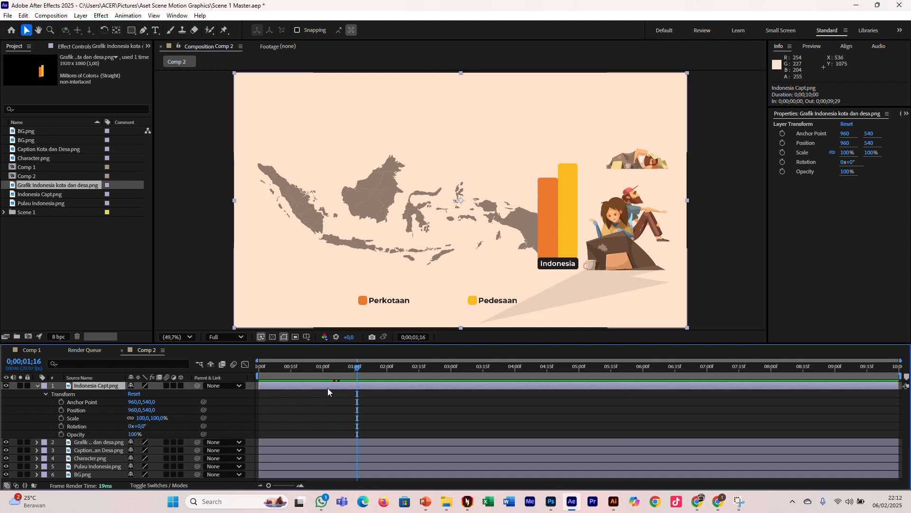
pyautogui.click(116, 30)
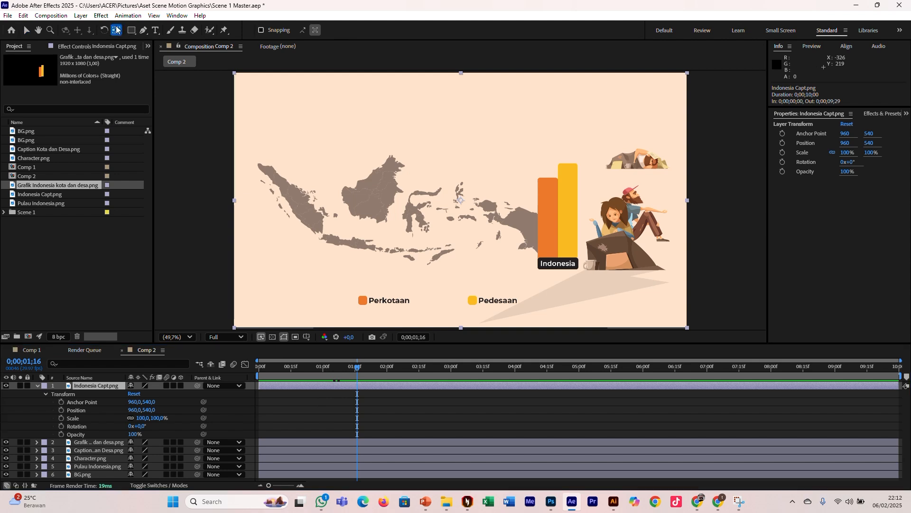
pyautogui.moveTo(460, 199); pyautogui.dragTo(559, 263)
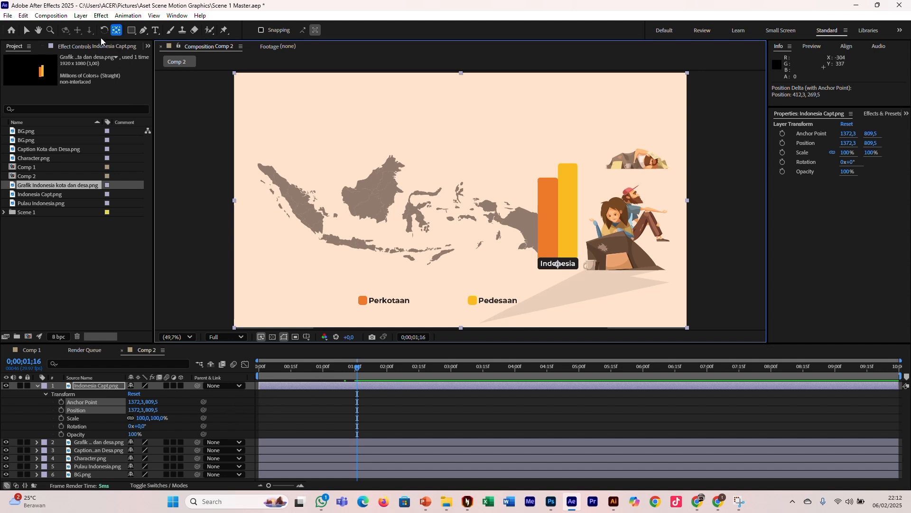
pyautogui.click(25, 33)
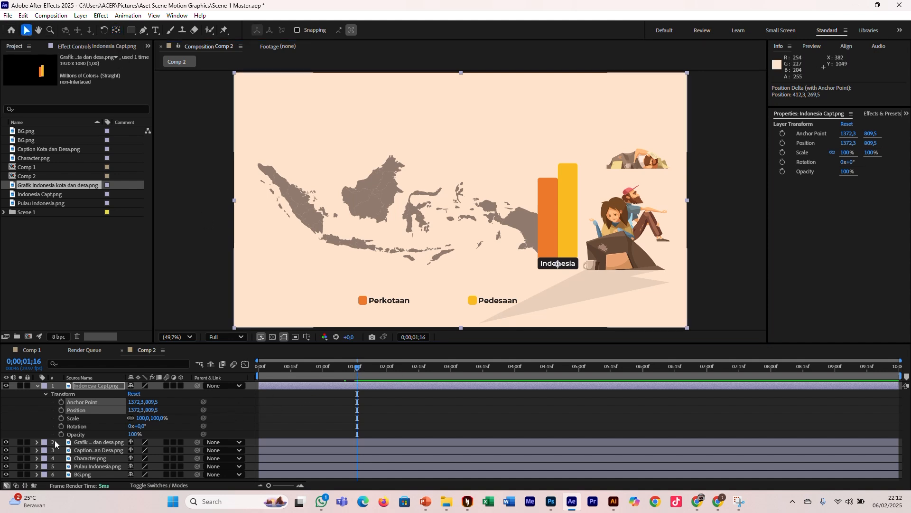
# Keyframe Indonesia Capt's Scale at 100% on 0;00;01;16 and 0% on 0;00;01;12, and preview the pop-in.
pyautogui.click(61, 418)
pyautogui.moveTo(355, 373); pyautogui.dragTo(349, 371)
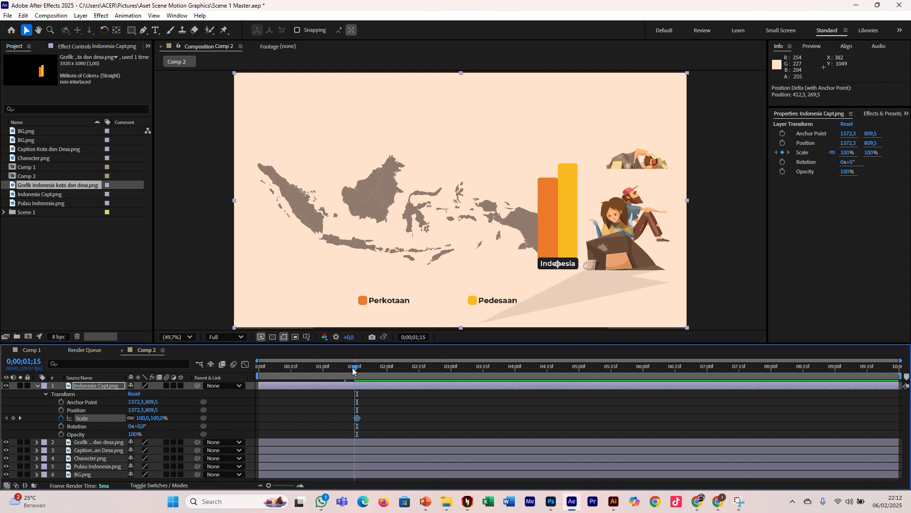
pyautogui.click(144, 418)
pyautogui.write('0')
pyautogui.press('Return')
pyautogui.press('space')
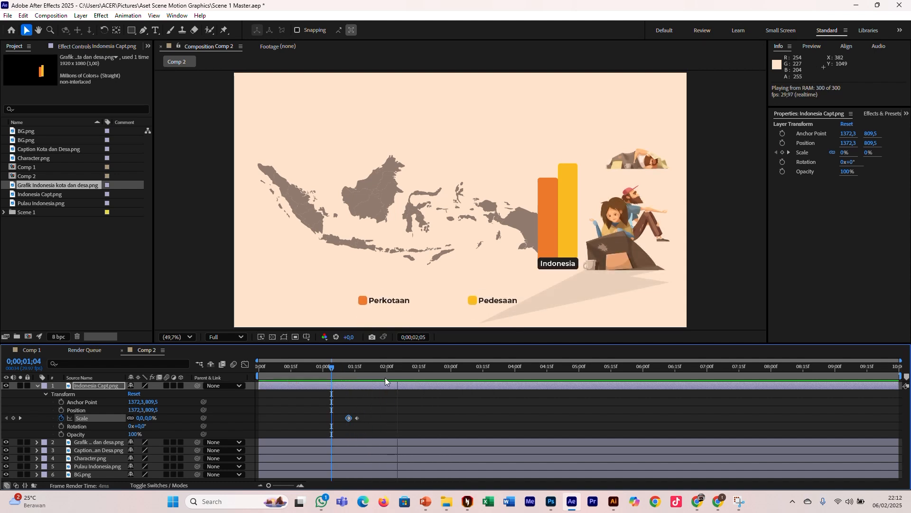
# Shift Indonesia Capt's 100% Scale keyframe about one frame earlier to 0;00;01;15, replay the pop-in, and collapse the layer.
pyautogui.click(340, 369)
pyautogui.moveTo(357, 418); pyautogui.dragTo(355, 419)
pyautogui.press('space')
pyautogui.moveTo(342, 367); pyautogui.dragTo(338, 368)
pyautogui.press('space')
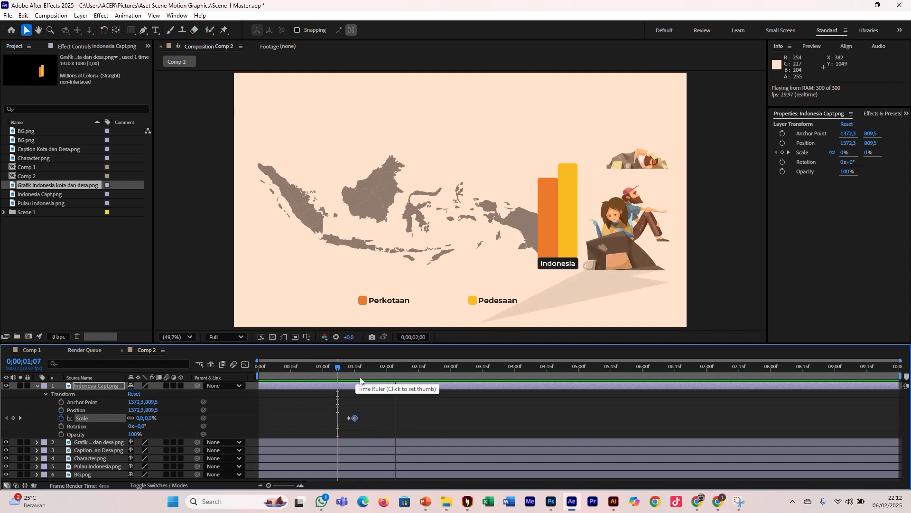
pyautogui.press('space')
pyautogui.moveTo(363, 378); pyautogui.dragTo(364, 378)
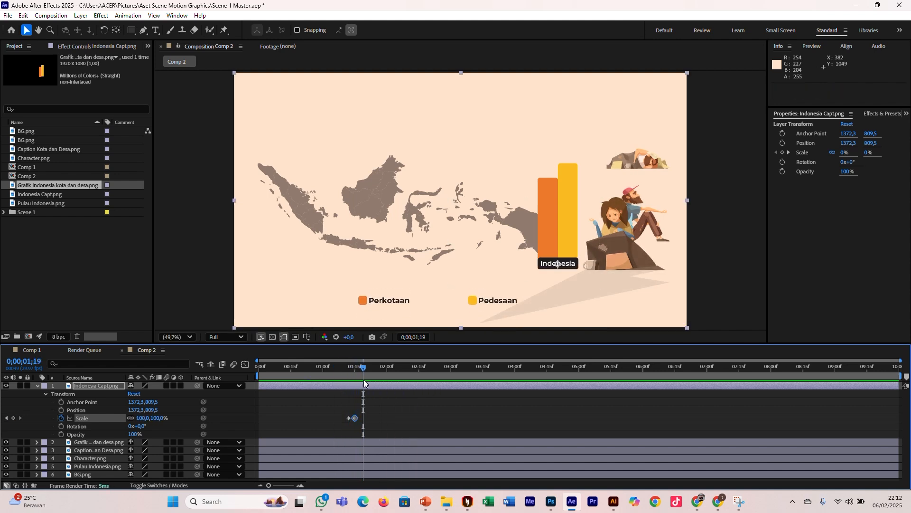
pyautogui.click(38, 385)
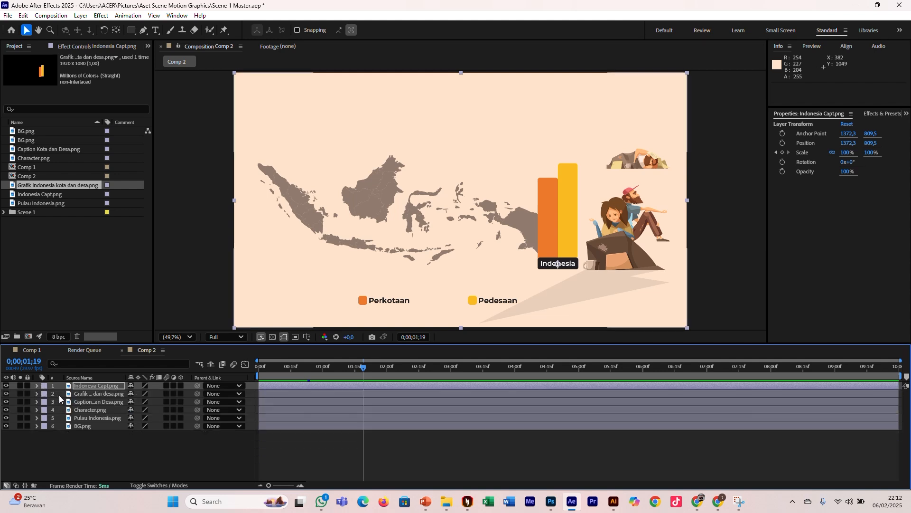
# Move the Grafik Indonesia kota dan desa layer's anchor point to the base of the bars, at about 1378, 812.
pyautogui.click(93, 392)
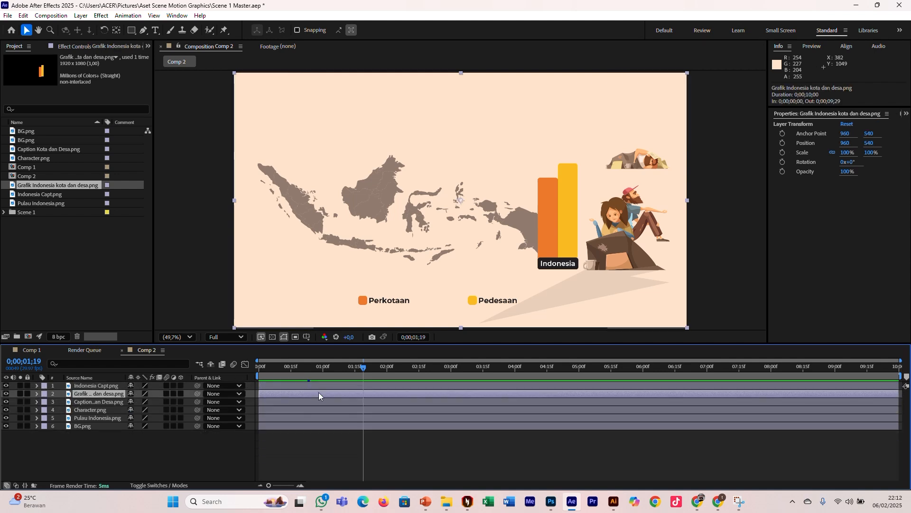
pyautogui.click(115, 29)
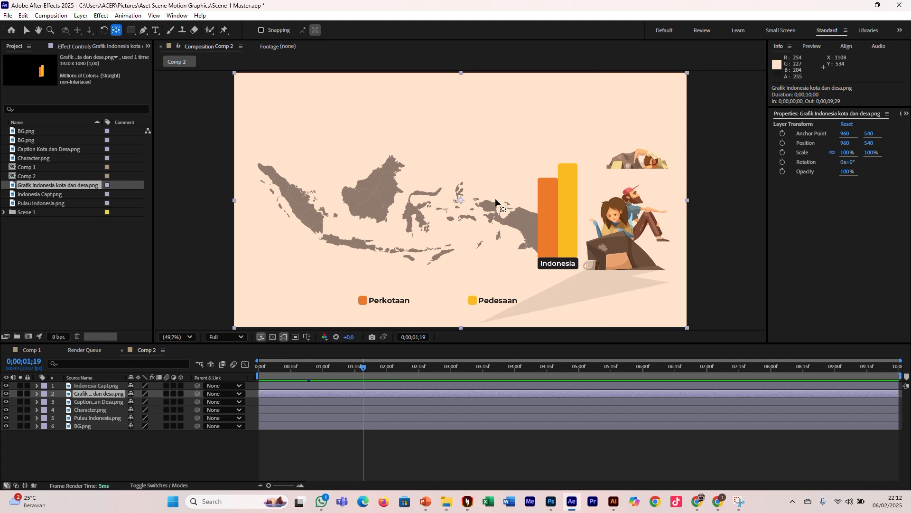
pyautogui.moveTo(463, 201); pyautogui.dragTo(559, 265)
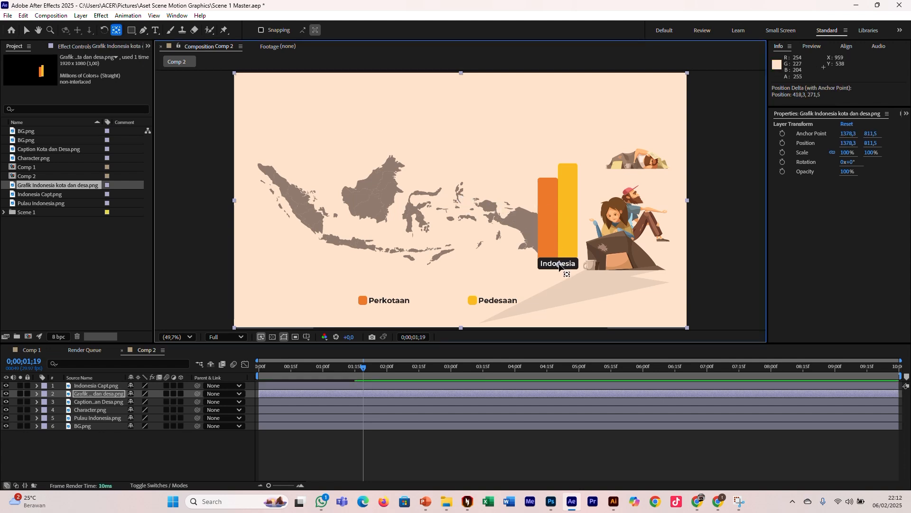
# Start Scale keyframing on the Grafik Indonesia kota dan desa layer at 0;00;01;19.
pyautogui.click(37, 394)
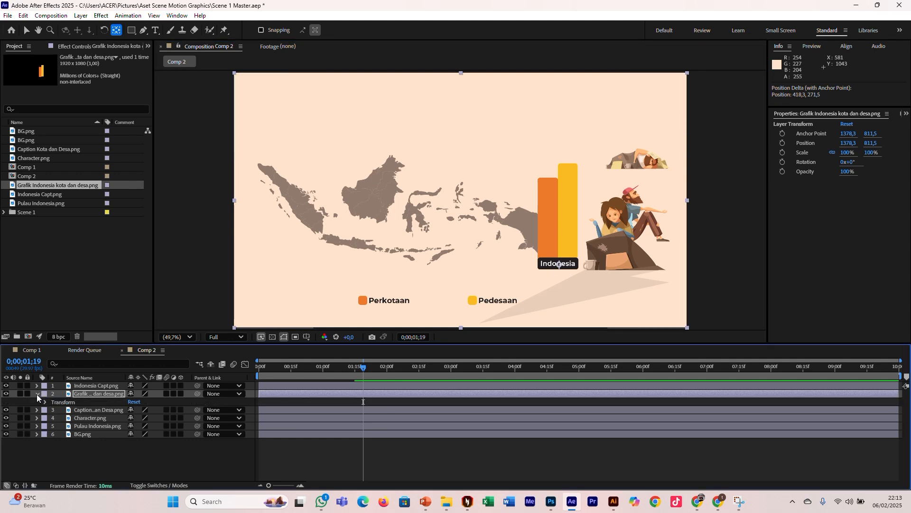
pyautogui.click(45, 402)
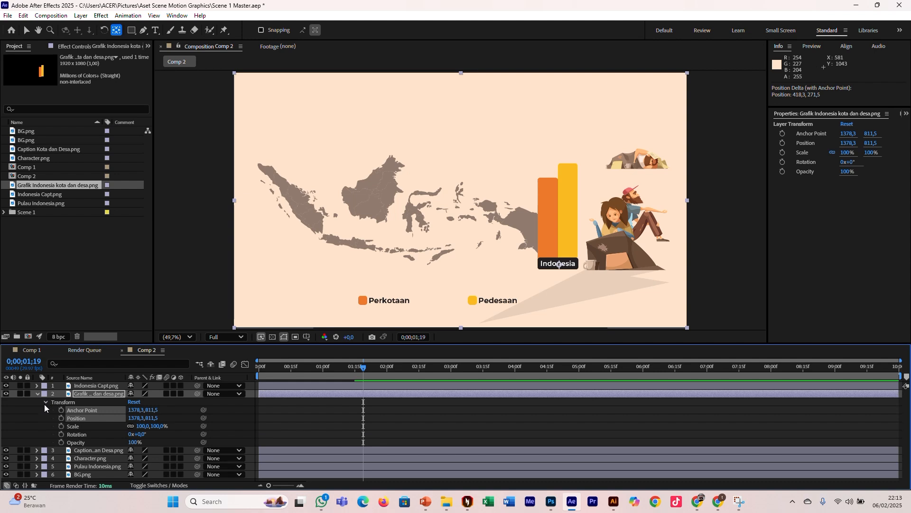
pyautogui.click(62, 426)
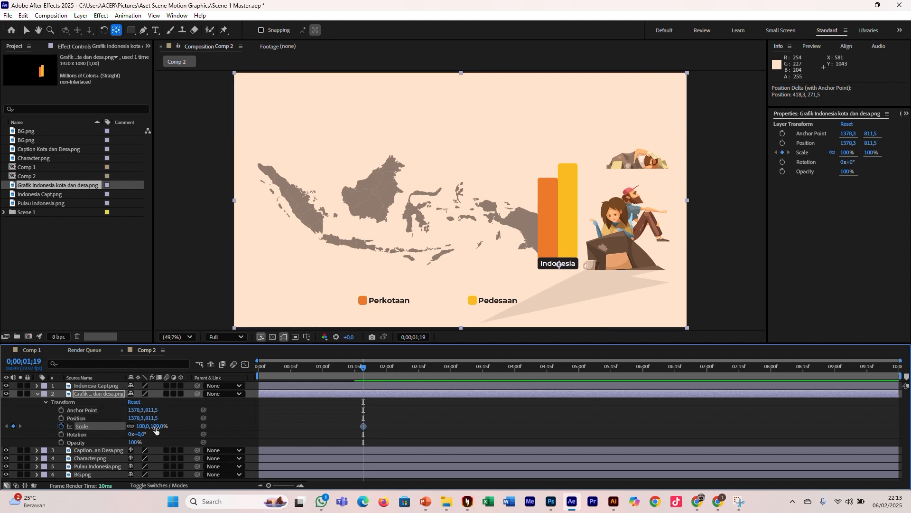
pyautogui.moveTo(158, 426); pyautogui.dragTo(167, 428)
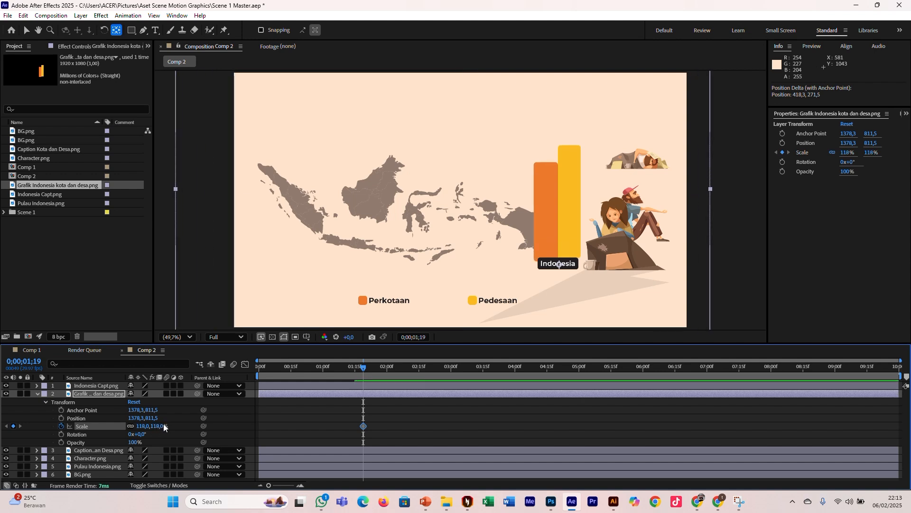
pyautogui.hotkey('ctrl', 'z')
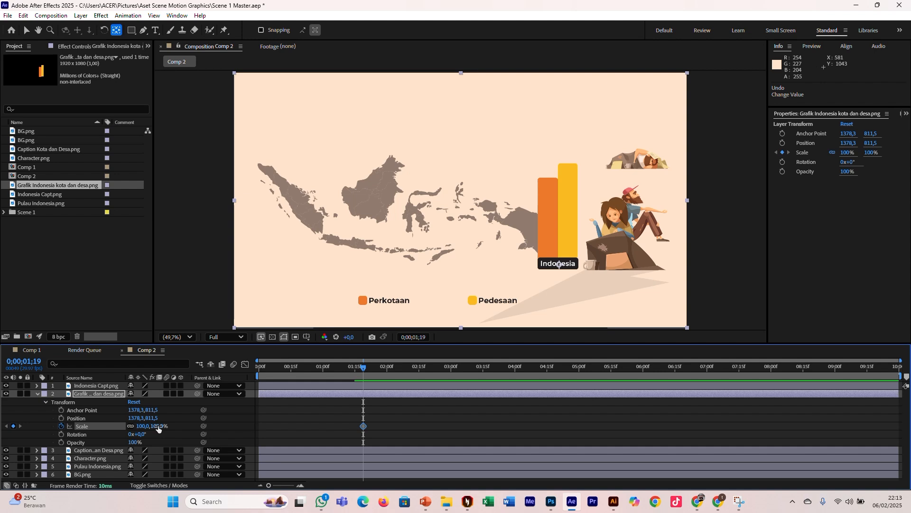
pyautogui.moveTo(160, 426); pyautogui.dragTo(163, 430)
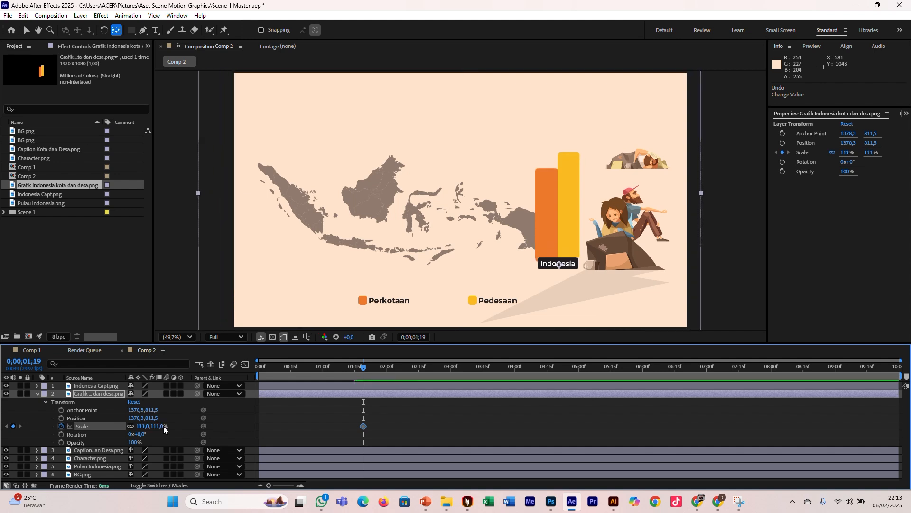
pyautogui.hotkey('ctrl', 'z')
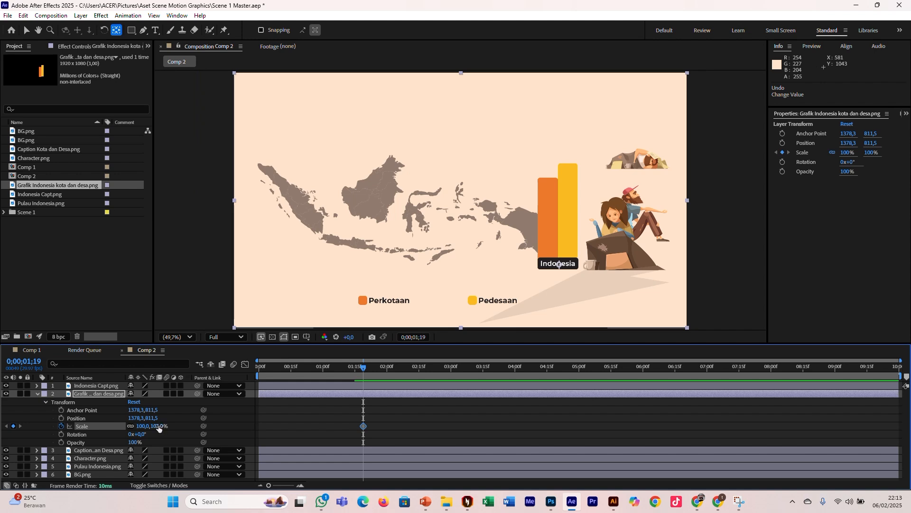
# Unlink the Grafik Indonesia kota dan desa layer's Scale proportions and set its vertical Scale to 3% on the 0;00;01;19 keyframe.
pyautogui.click(406, 14)
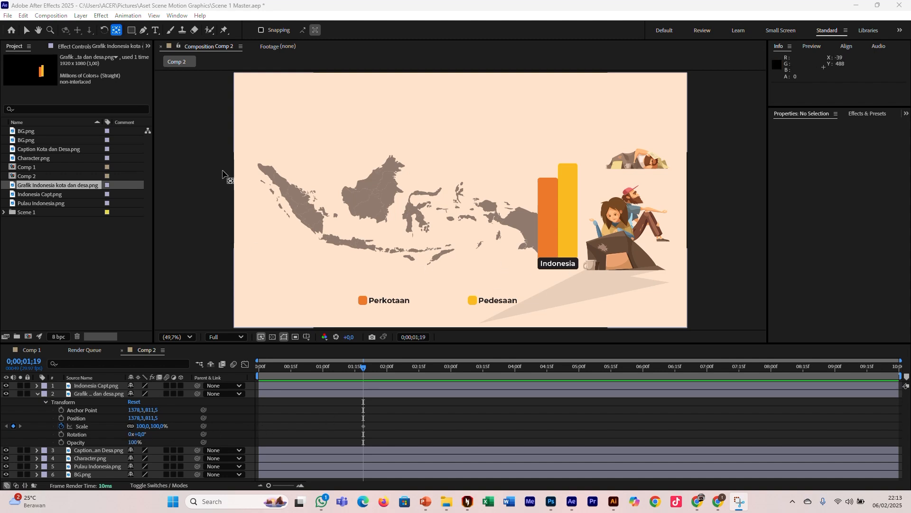
pyautogui.click(558, 264)
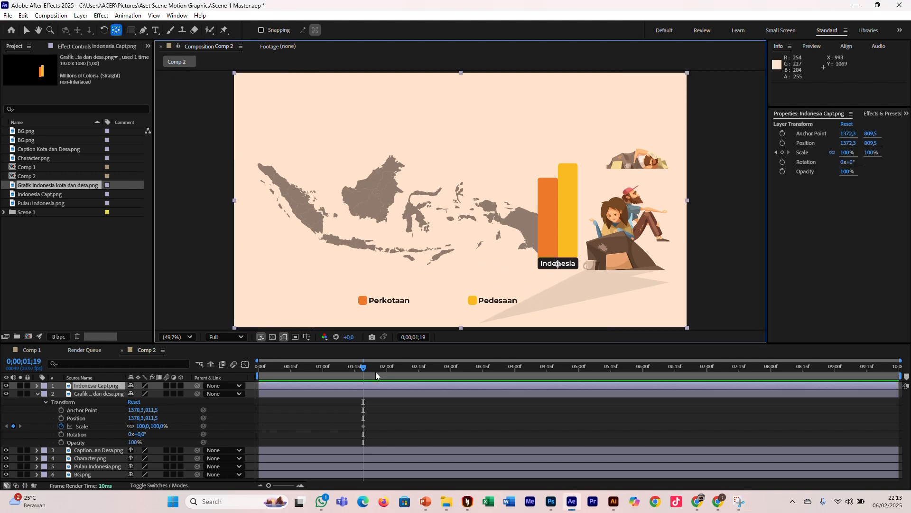
pyautogui.click(358, 396)
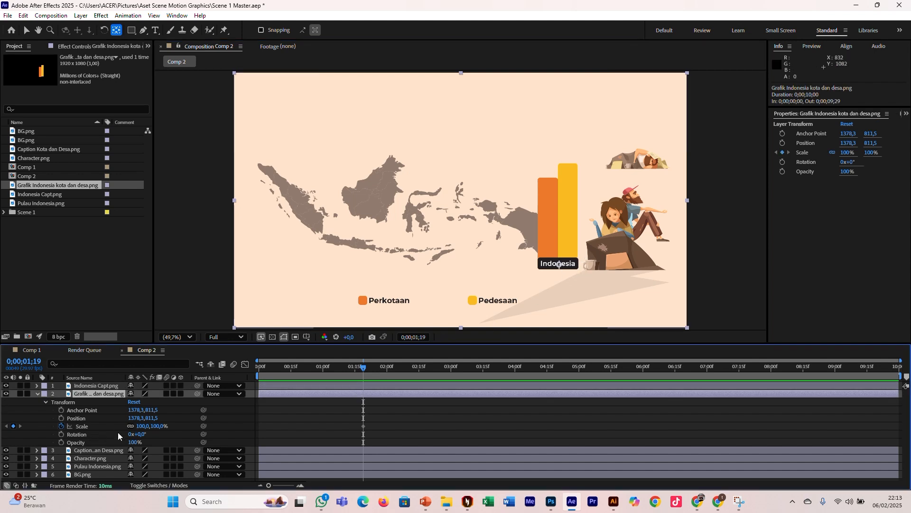
pyautogui.click(364, 426)
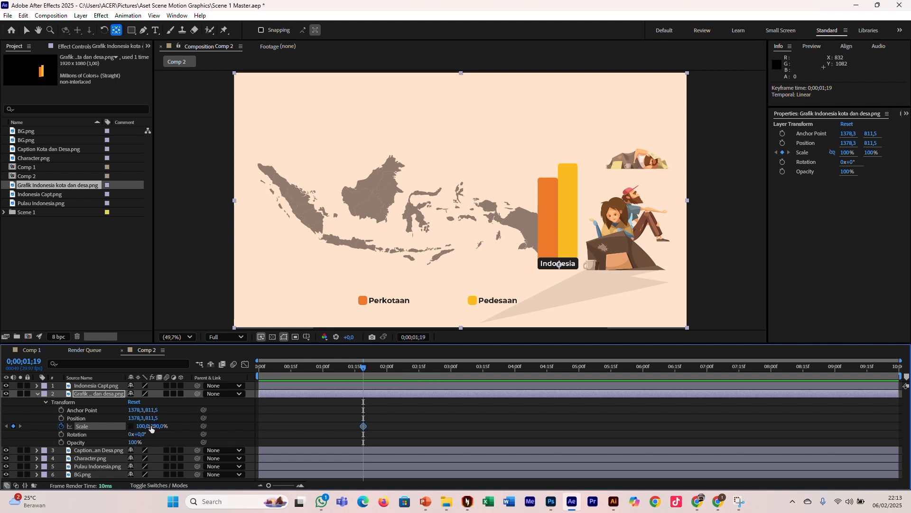
pyautogui.moveTo(159, 425); pyautogui.dragTo(120, 431)
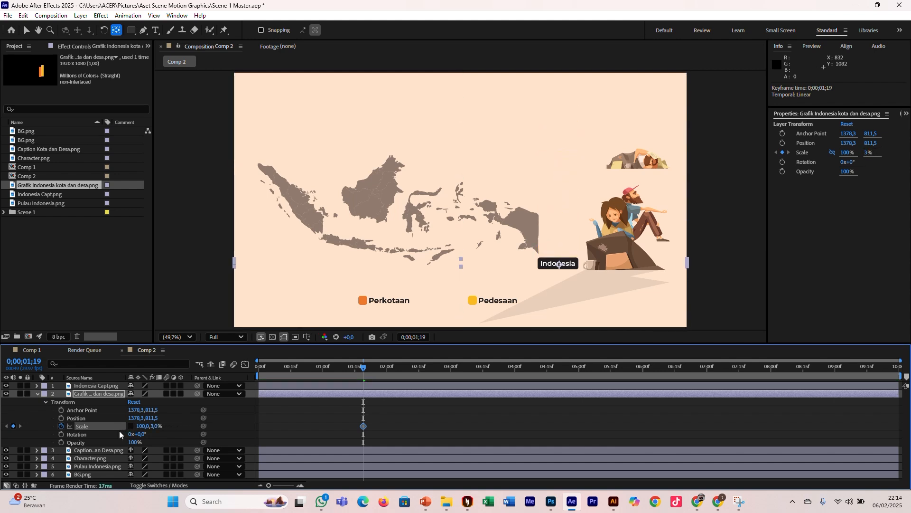
# Keyframe the bar chart's vertical Scale at 100% on 0;00;01;26 and preview the growth.
pyautogui.moveTo(365, 367); pyautogui.dragTo(380, 370)
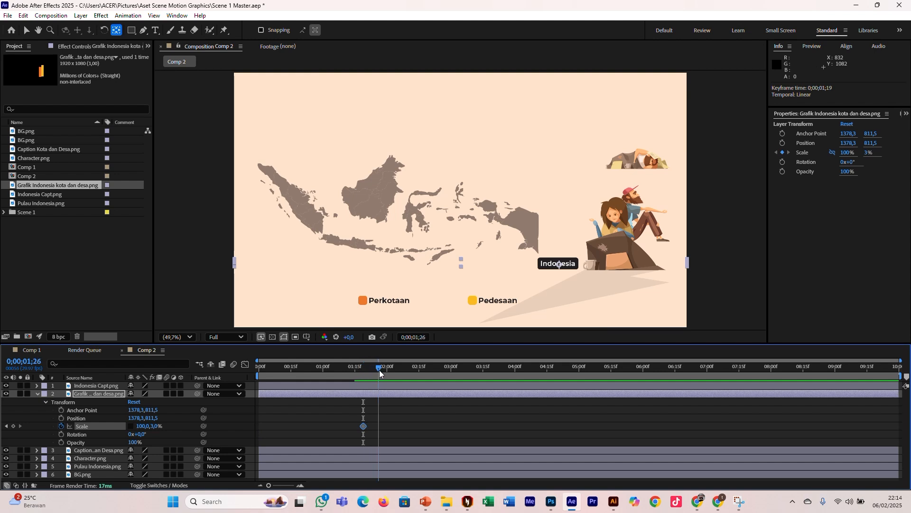
pyautogui.click(154, 427)
pyautogui.write('100')
pyautogui.press('Return')
pyautogui.moveTo(363, 372); pyautogui.dragTo(349, 372)
pyautogui.press('space')
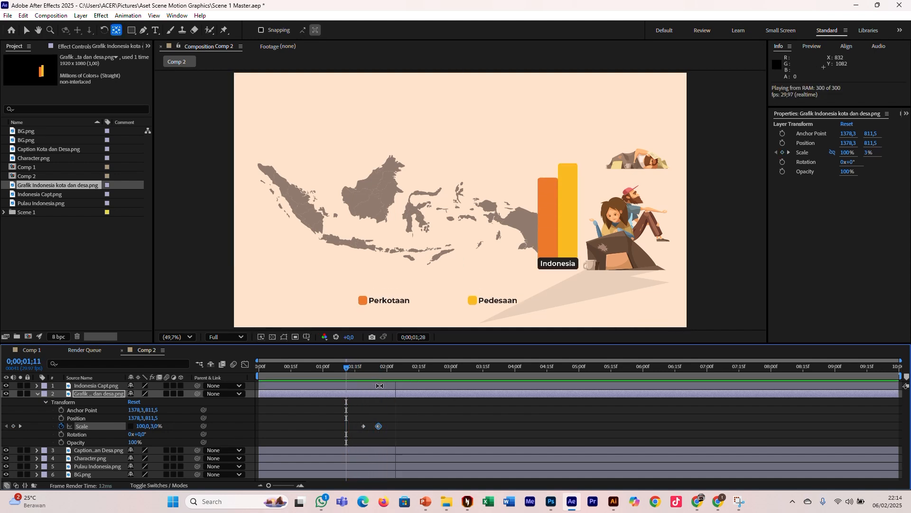
# Shift both bar chart Scale keyframes three frames later, to 0;00;01;22 and 0;00;01;29, and replay.
pyautogui.moveTo(357, 418); pyautogui.dragTo(383, 424)
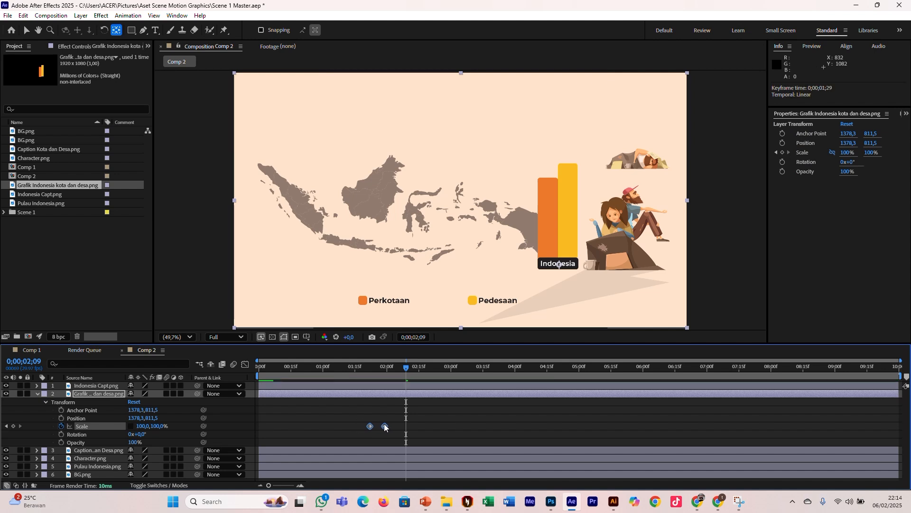
pyautogui.moveTo(368, 372)
pyautogui.mouseDown()
pyautogui.moveTo(357, 372)
pyautogui.moveTo(370, 374)
pyautogui.mouseUp()
pyautogui.press('space')
# Slow the bar growth by moving the 100% Scale keyframe to about 0;00;02;20, preview it, and collapse the layer.
pyautogui.click(393, 428)
pyautogui.moveTo(385, 426); pyautogui.dragTo(431, 424)
pyautogui.press('space')
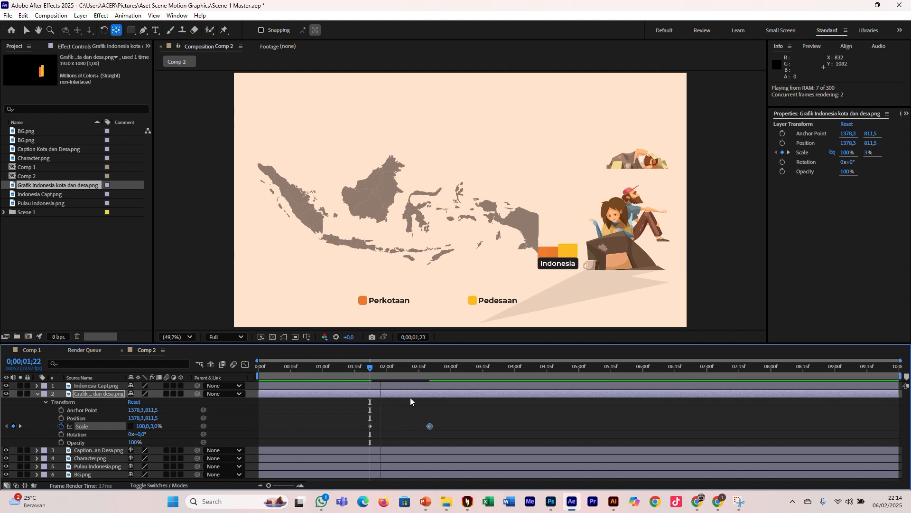
pyautogui.click(361, 368)
pyautogui.press('space')
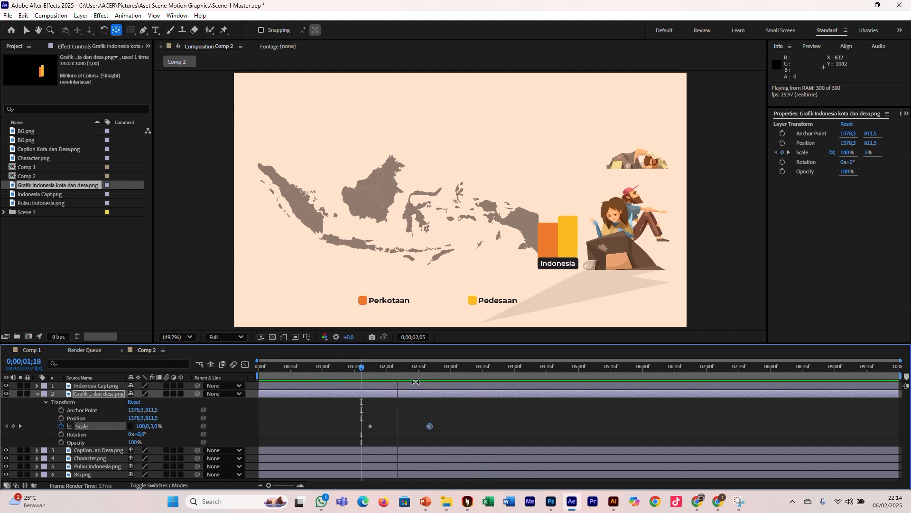
pyautogui.click(370, 369)
pyautogui.moveTo(371, 369); pyautogui.dragTo(446, 386)
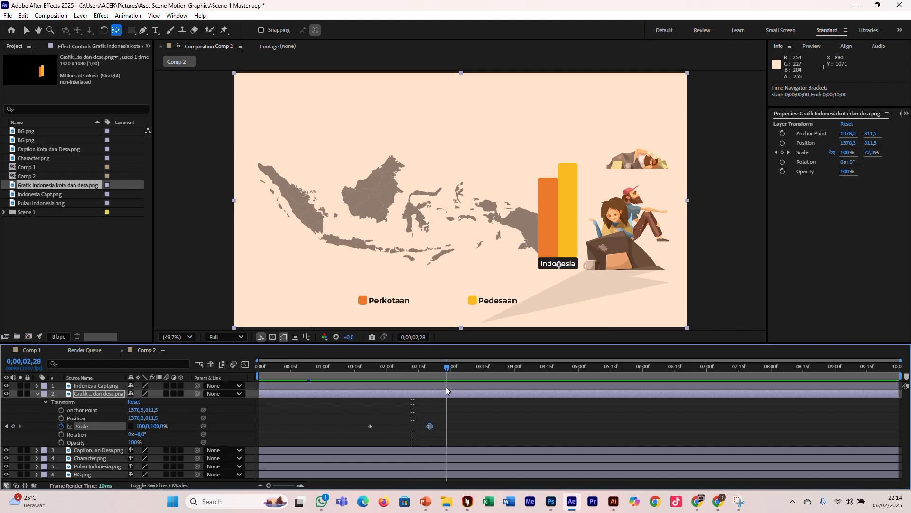
pyautogui.click(37, 394)
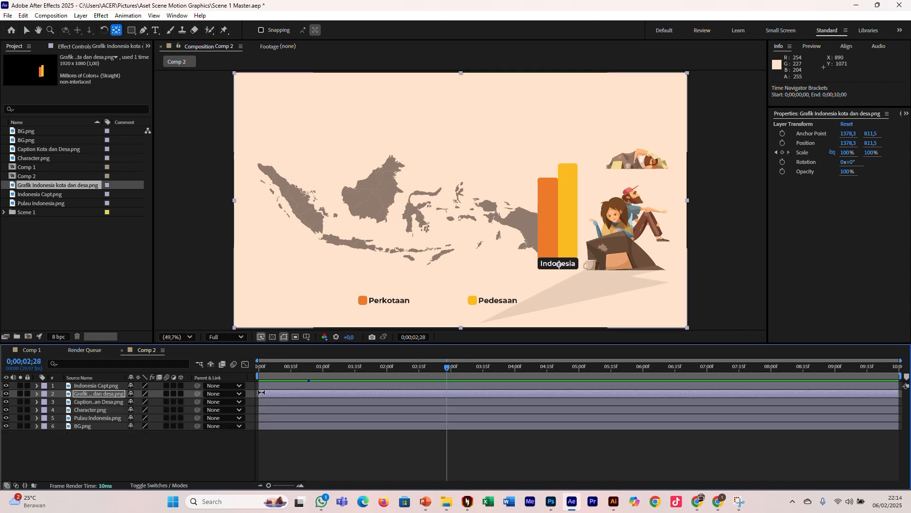
# Check the PowerPoint reference slide, switch to Photoshop, and make only the Indonesia group inside Asset Scene 1 visible.
pyautogui.click(275, 386)
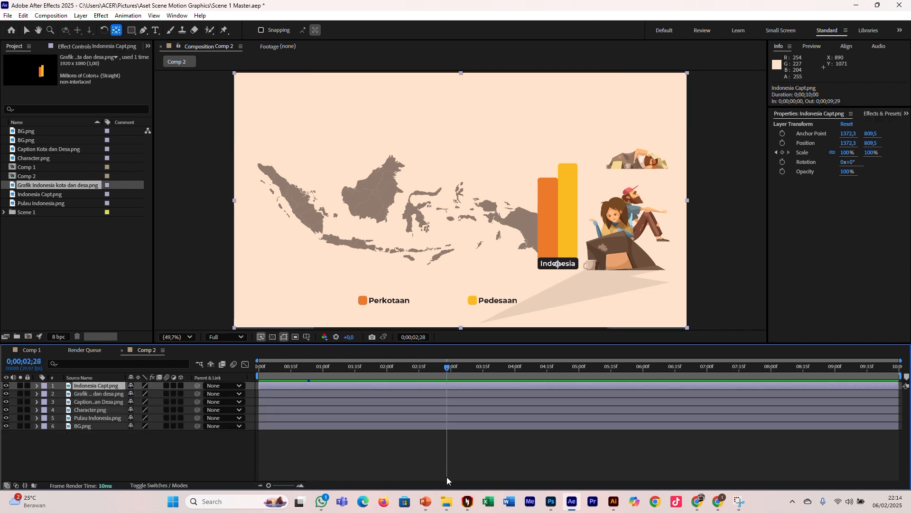
pyautogui.click(426, 502)
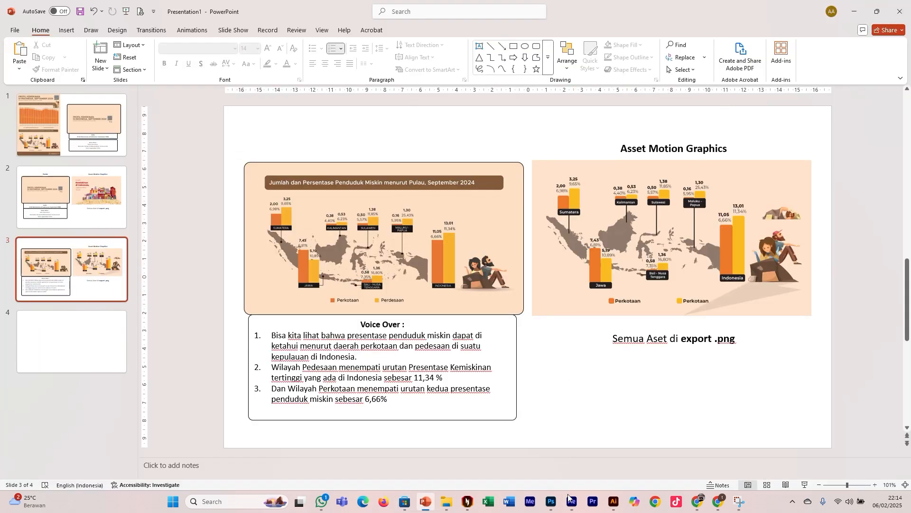
pyautogui.click(550, 502)
pyautogui.click(811, 169)
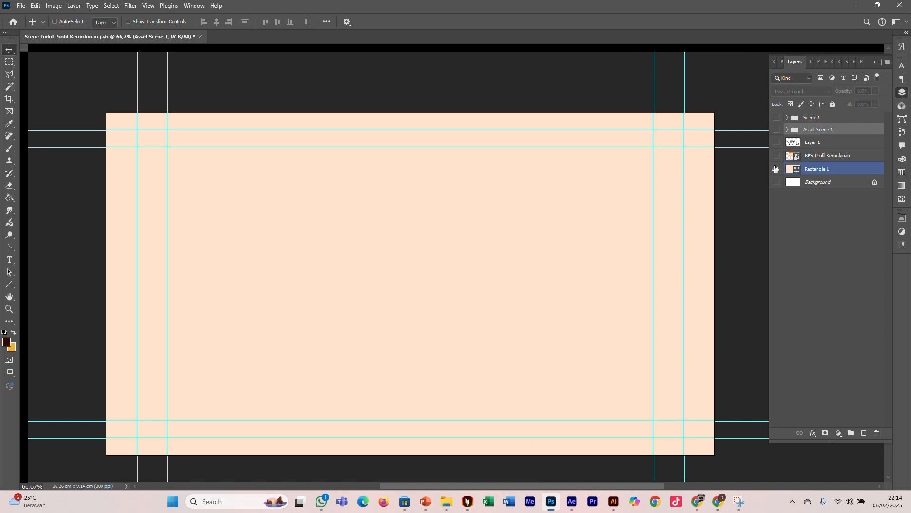
pyautogui.click(777, 120)
pyautogui.click(778, 120)
pyautogui.click(778, 130)
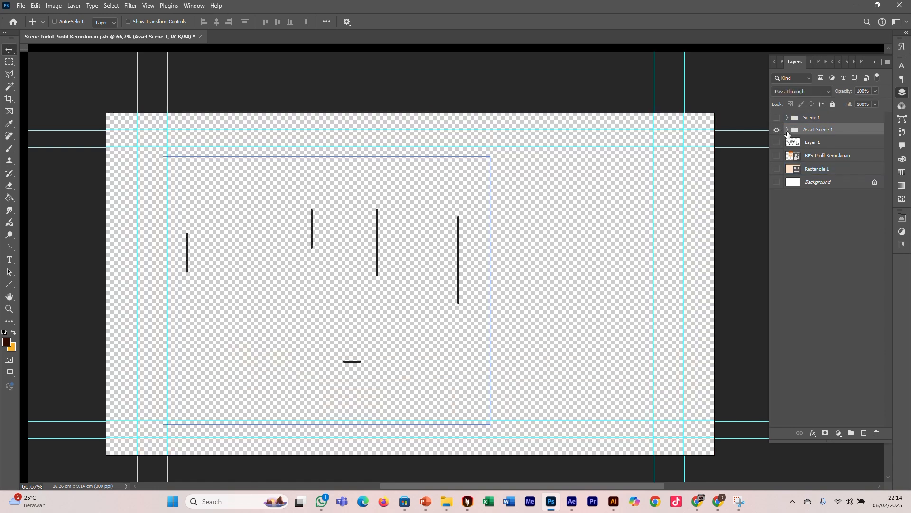
pyautogui.click(787, 130)
pyautogui.click(778, 141)
pyautogui.click(777, 224)
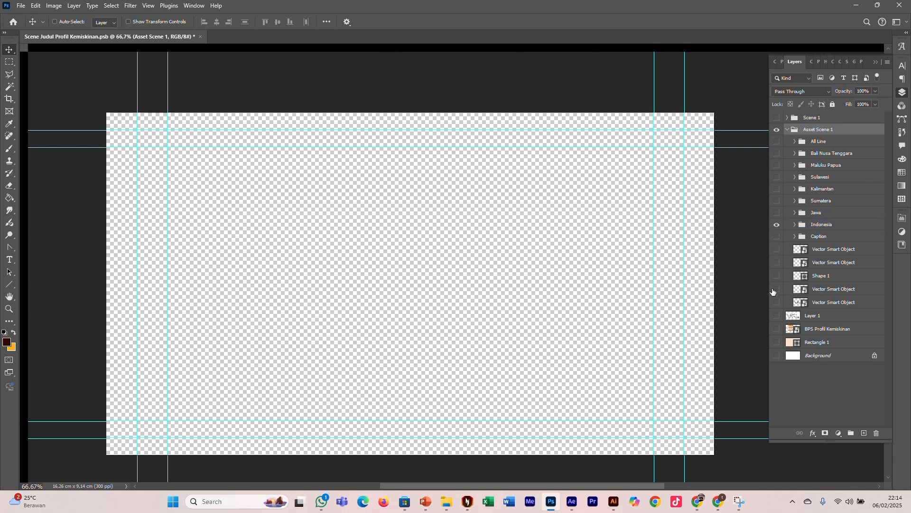
# Expand the Indonesia group and show its 13,01 11,34% and 11,05 6,66% text layers.
pyautogui.click(777, 343)
pyautogui.click(777, 343)
pyautogui.click(795, 224)
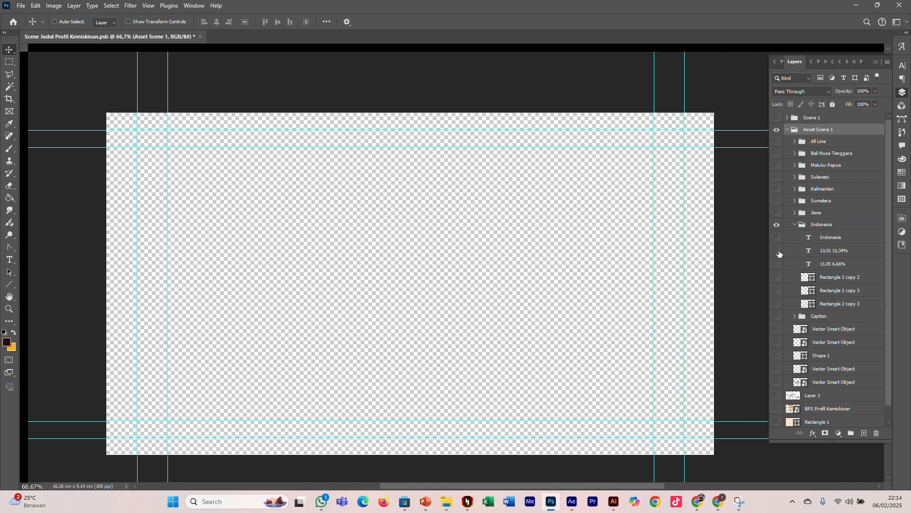
pyautogui.moveTo(778, 254); pyautogui.dragTo(777, 264)
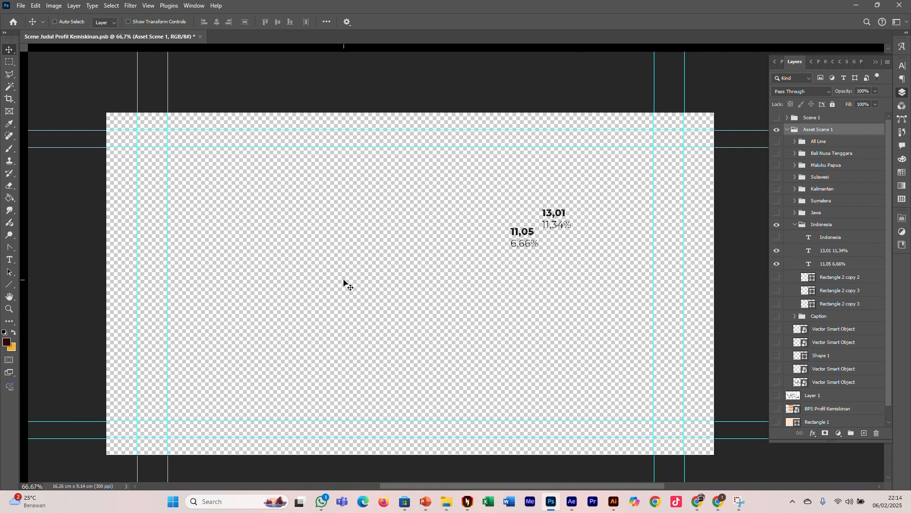
# Copy the full contents of the 11,05 6,66% text layer.
pyautogui.click(9, 259)
pyautogui.click(524, 240)
pyautogui.hotkey('ctrl', 'a')
pyautogui.hotkey('ctrl', 'c')
pyautogui.click(9, 50)
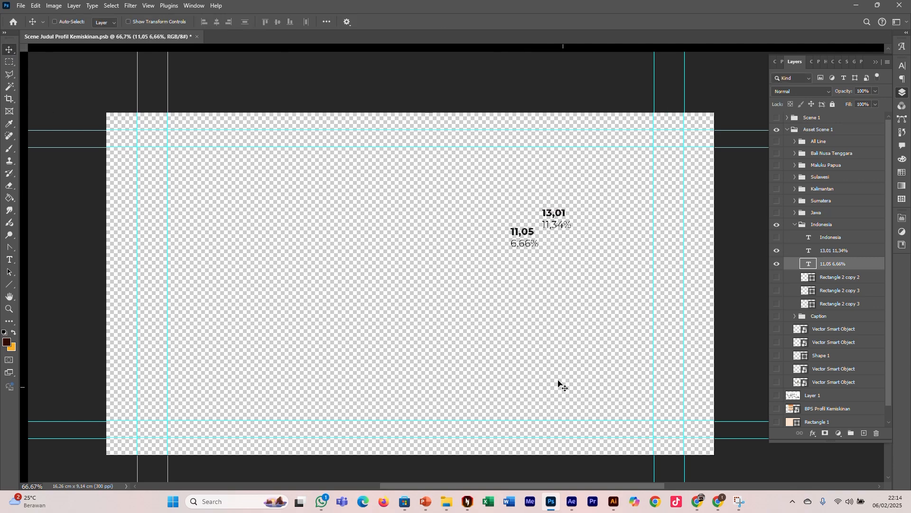
# Switch to After Effects, paste the copied 11,05 6,66% text as a new text layer, and position it above the orange bar at 1242, 364.
pyautogui.click(572, 502)
pyautogui.moveTo(155, 30); pyautogui.dragTo(178, 30)
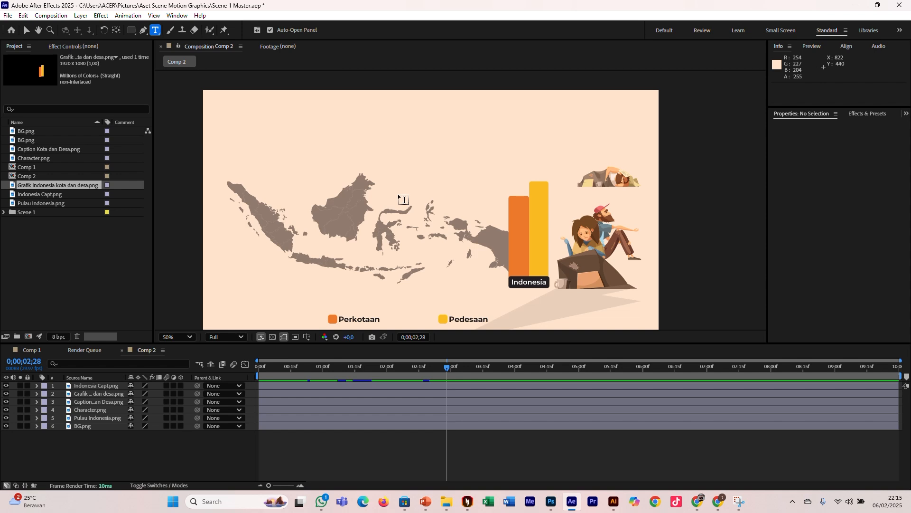
pyautogui.click(502, 172)
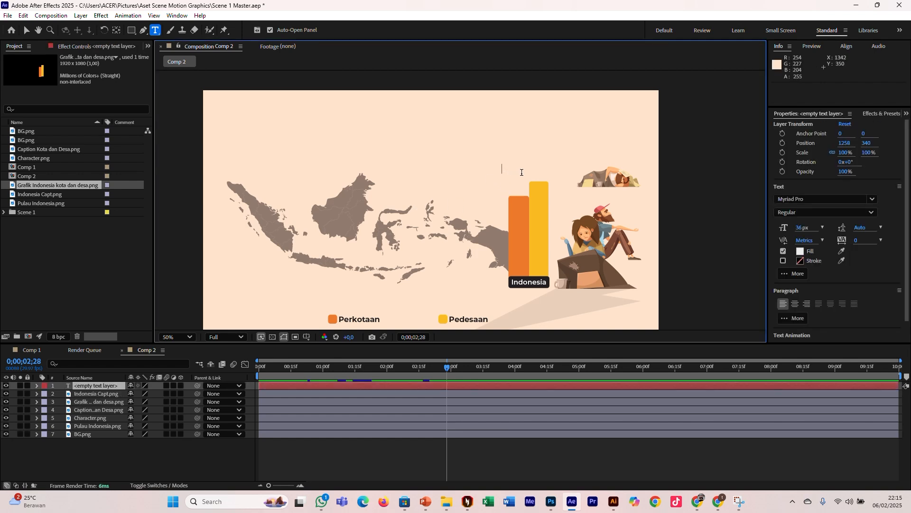
pyautogui.hotkey('ctrl', 'v')
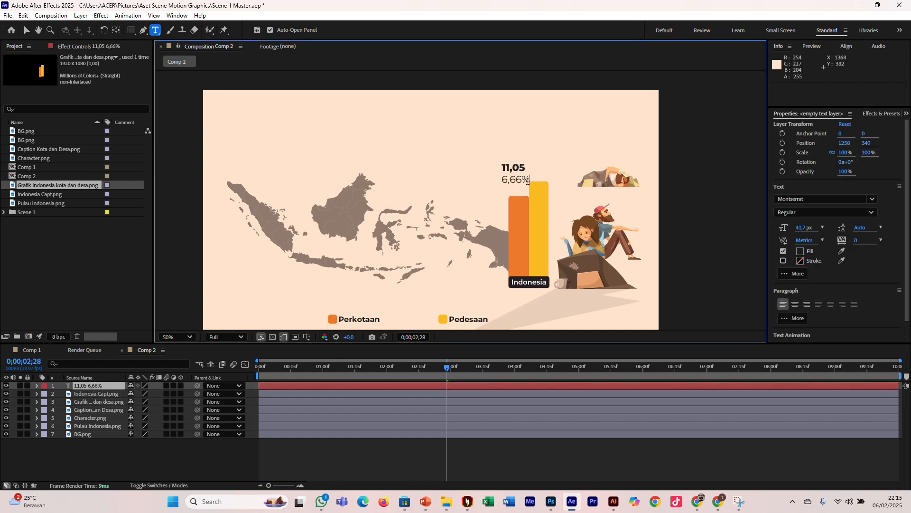
pyautogui.click(26, 30)
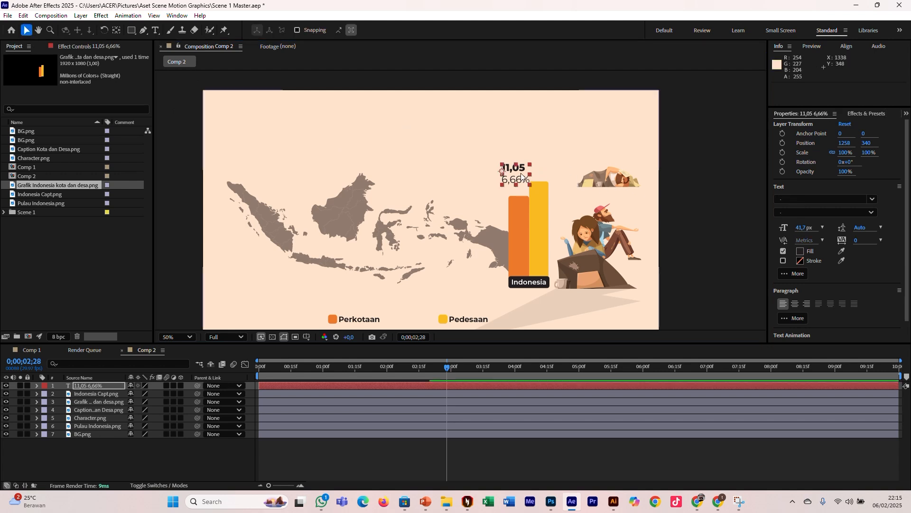
pyautogui.moveTo(522, 169); pyautogui.dragTo(519, 175)
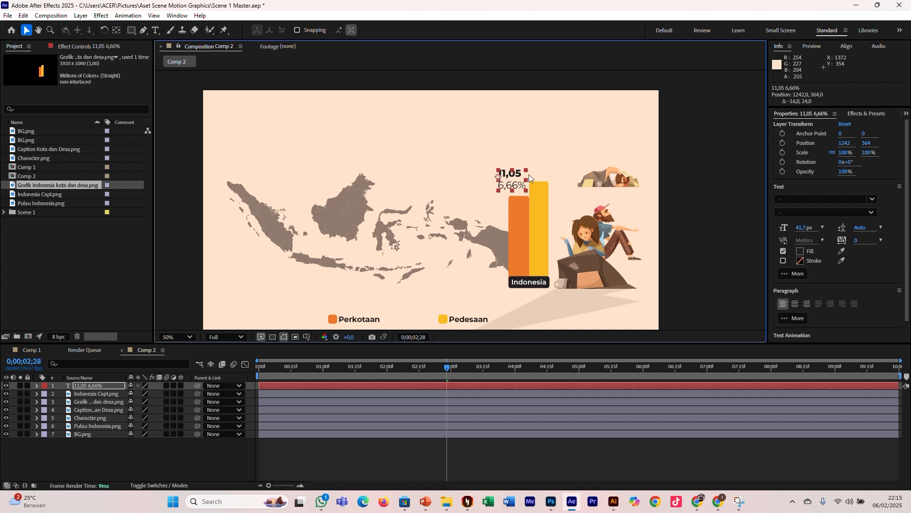
# Trim the start of the 11,05 6,66% text layer to 0;00;02;19, near the end of the bar growth.
pyautogui.moveTo(262, 369); pyautogui.dragTo(307, 371)
pyautogui.moveTo(364, 369); pyautogui.dragTo(434, 361)
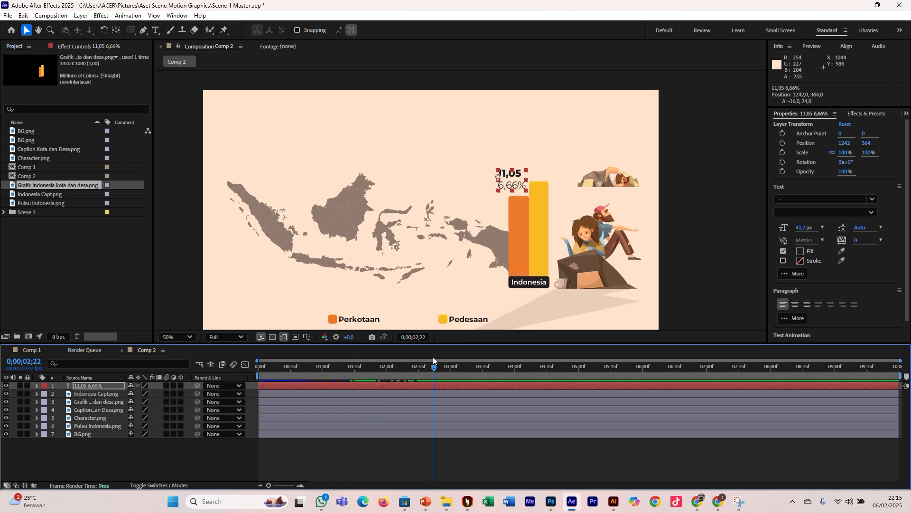
pyautogui.click(423, 387)
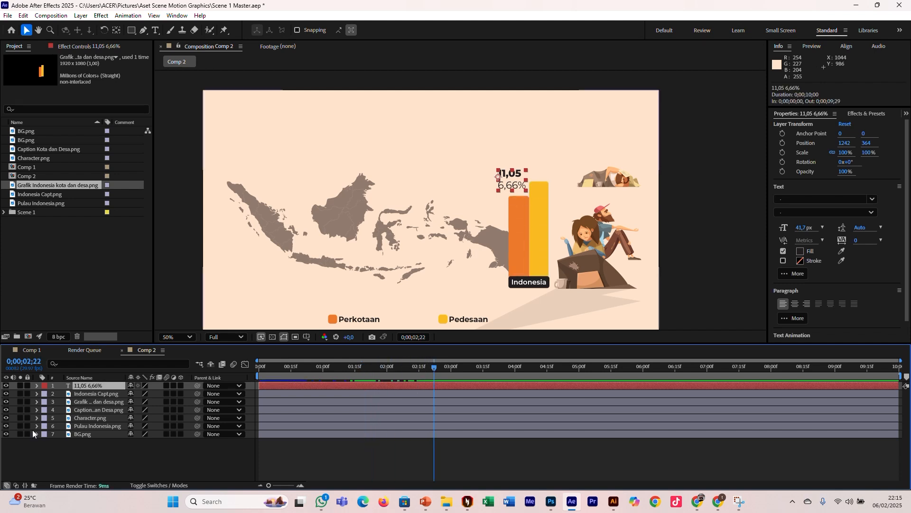
pyautogui.click(37, 394)
pyautogui.moveTo(258, 385); pyautogui.dragTo(428, 394)
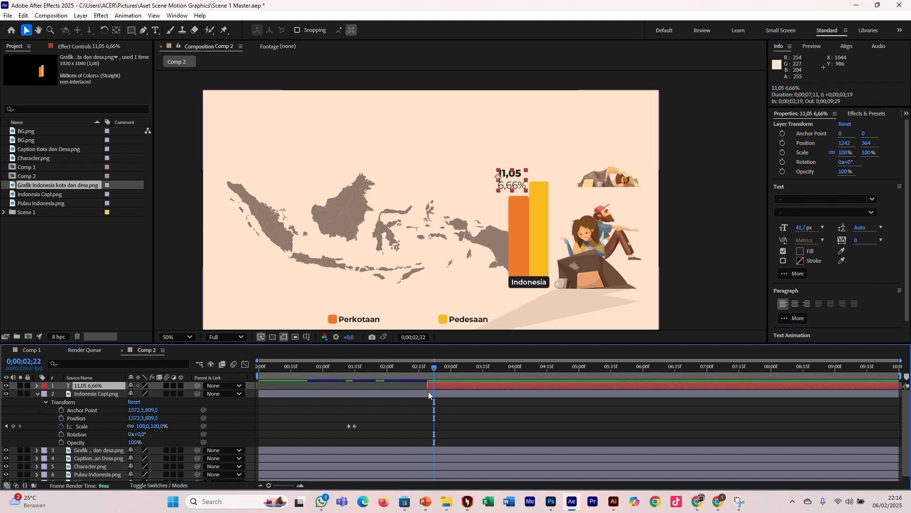
# Show the Animate In presets of the Text category among the animation presets.
pyautogui.click(432, 366)
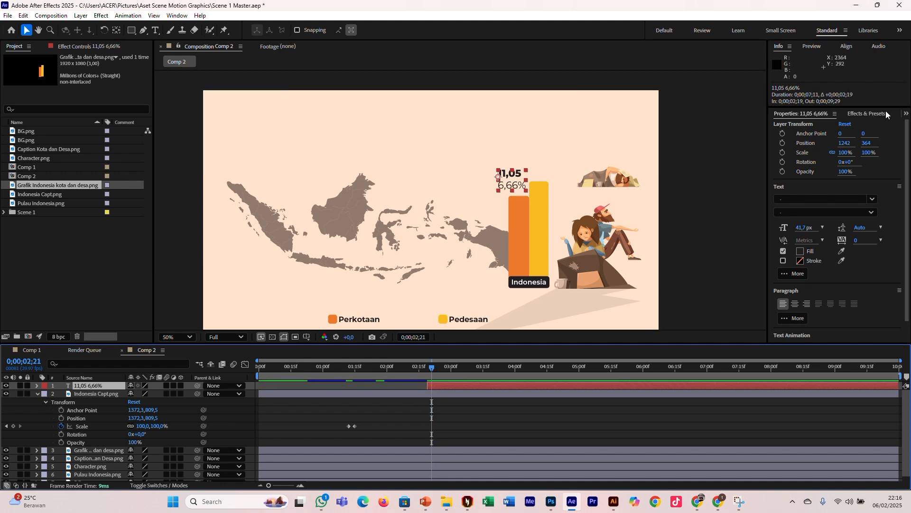
pyautogui.click(859, 113)
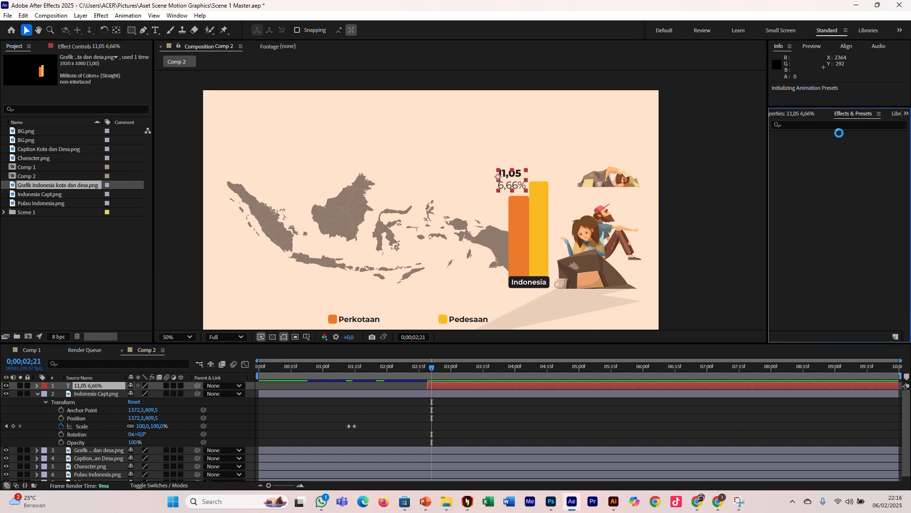
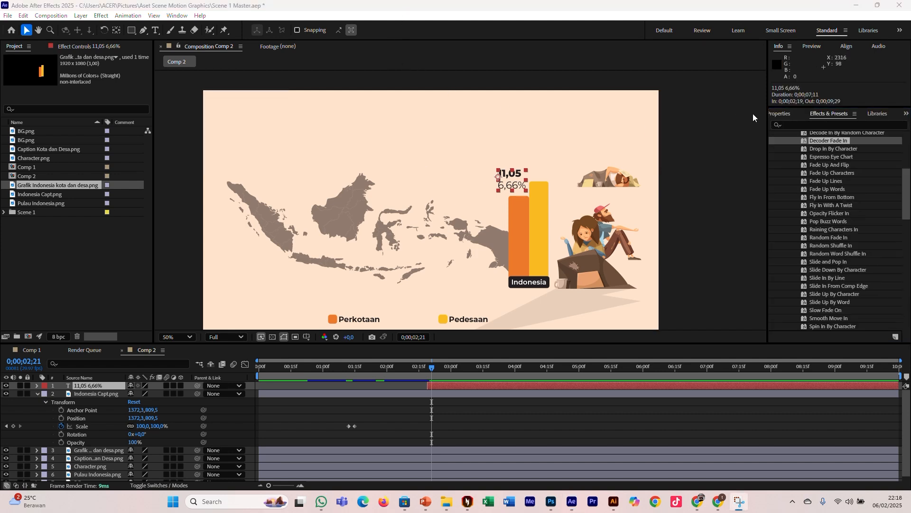
pyautogui.click(552, 399)
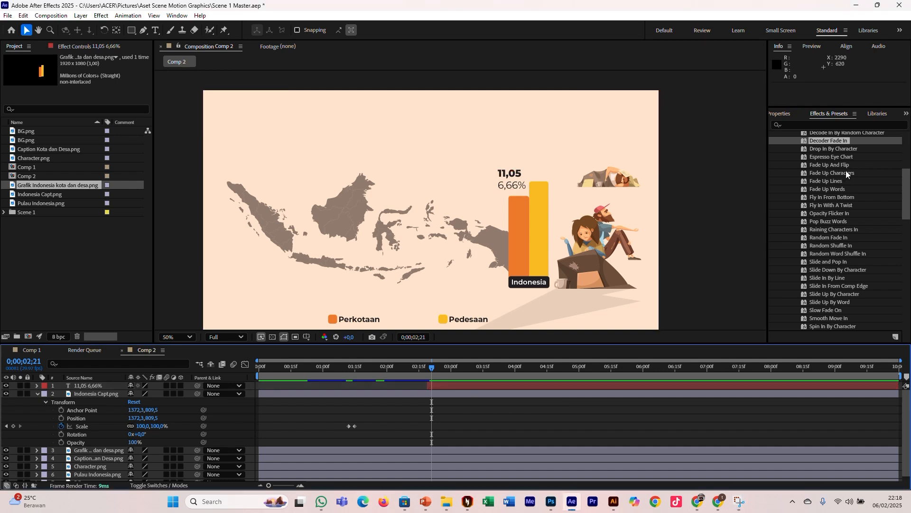
pyautogui.scroll(5, 846, 170)
pyautogui.click(783, 184)
pyautogui.scroll(2, 782, 184)
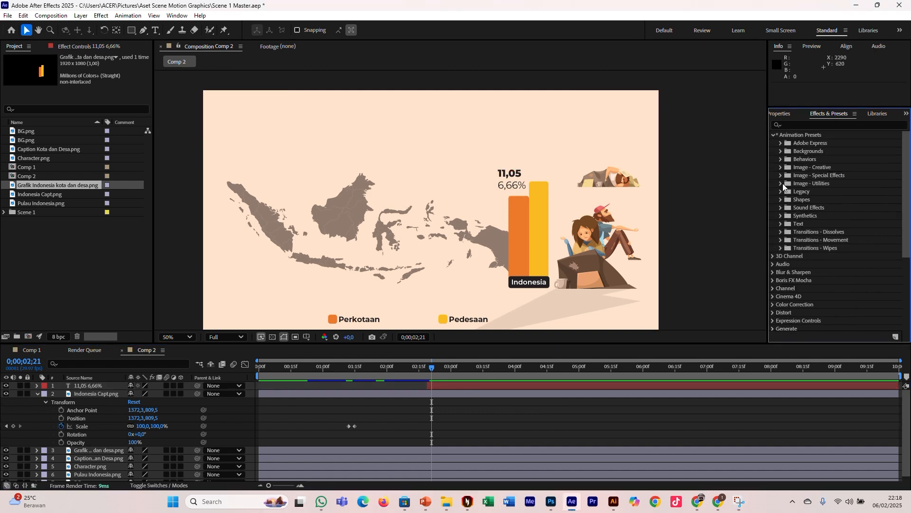
pyautogui.click(774, 135)
pyautogui.click(773, 135)
pyautogui.click(781, 223)
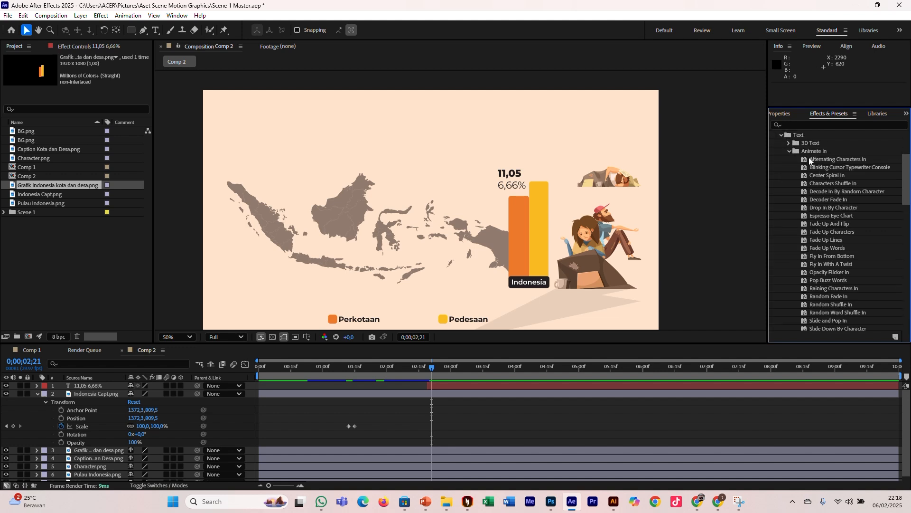
# Apply the Decoder Fade In preset to the 11,05 6,66% text layer at 0;00;02;21 and preview it.
pyautogui.scroll(-4, 819, 254)
pyautogui.scroll(4, 819, 253)
pyautogui.click(821, 200)
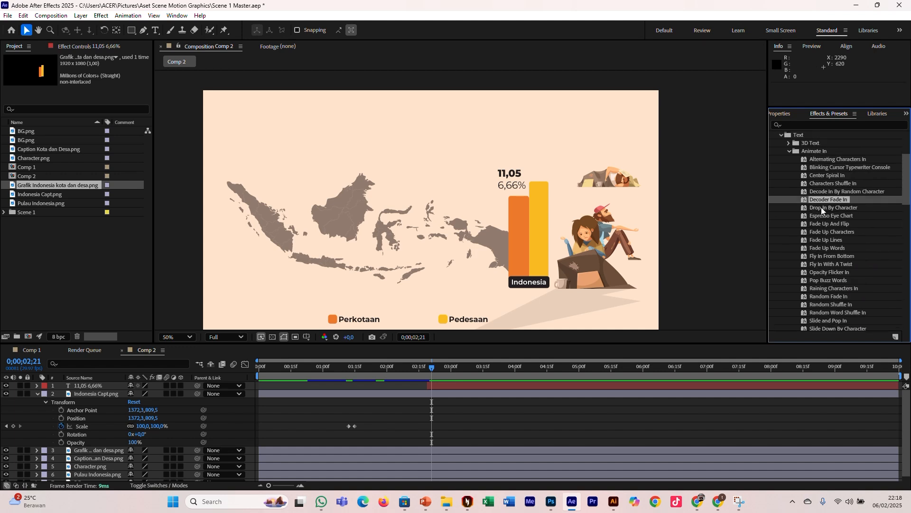
pyautogui.moveTo(815, 198); pyautogui.dragTo(409, 371)
pyautogui.press('space')
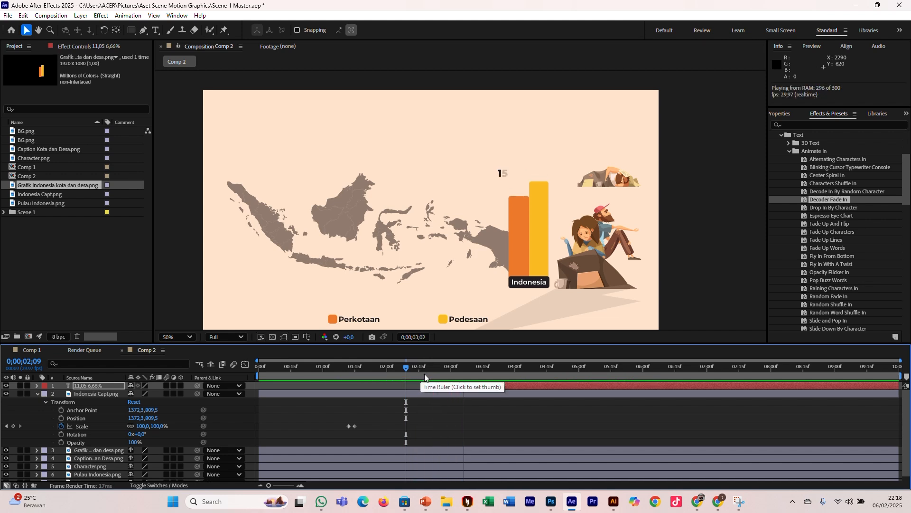
# Shift the 11,05 6,66% text layer to start at 0;00;02;10 and preview the decoding animation.
pyautogui.moveTo(431, 387); pyautogui.dragTo(414, 389)
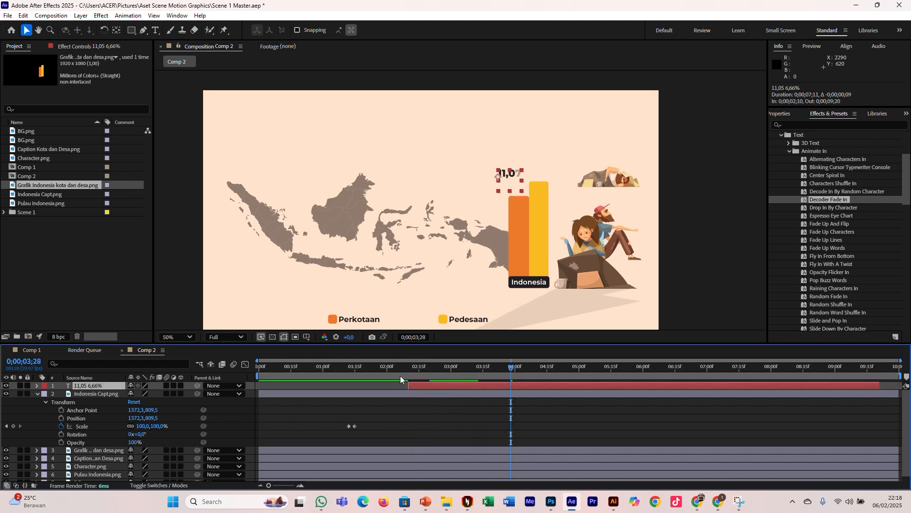
pyautogui.click(400, 369)
pyautogui.press('space')
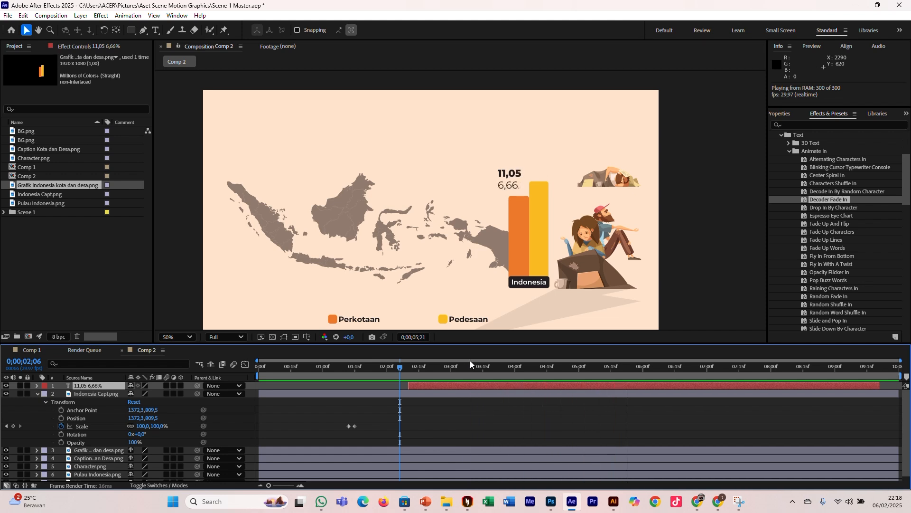
pyautogui.press('space')
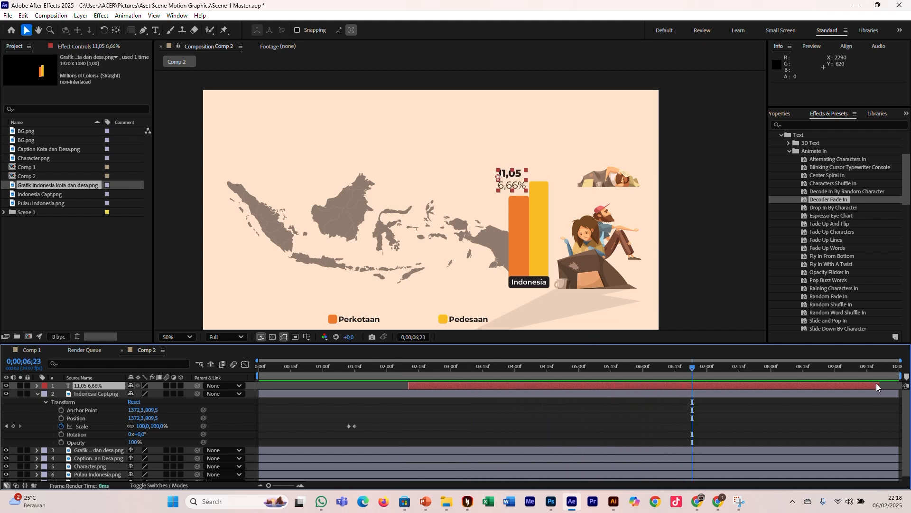
# Move the label's final Range Selector Start keyframe to about the four-second mark and trim the layer's end to 0;00;04;05.
pyautogui.moveTo(876, 386); pyautogui.dragTo(696, 396)
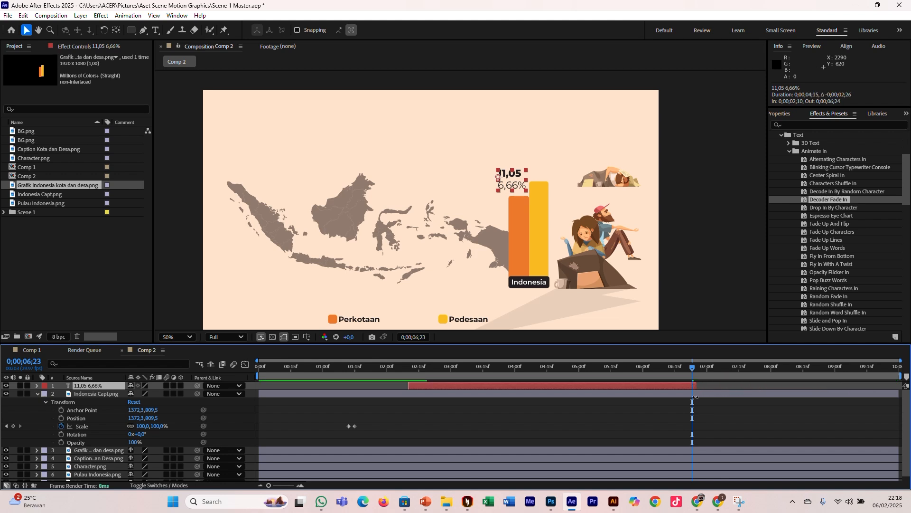
pyautogui.click(38, 385)
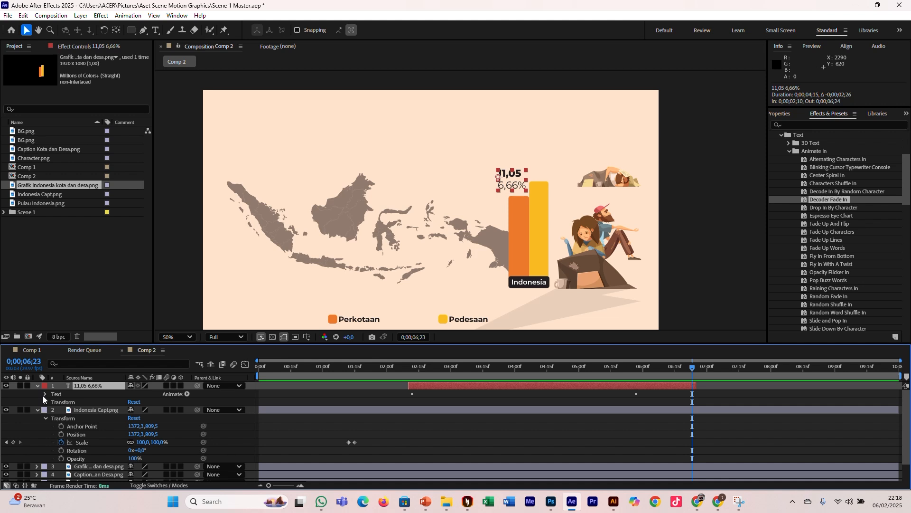
pyautogui.click(44, 394)
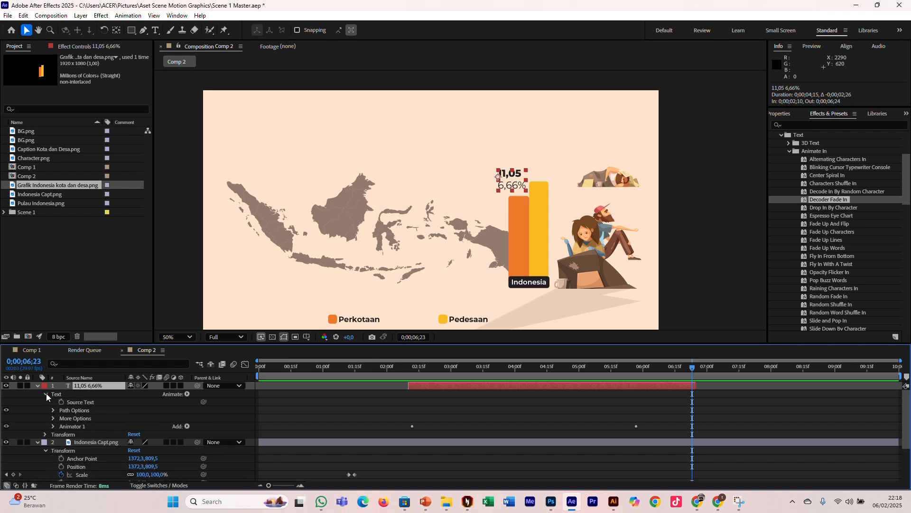
pyautogui.click(52, 426)
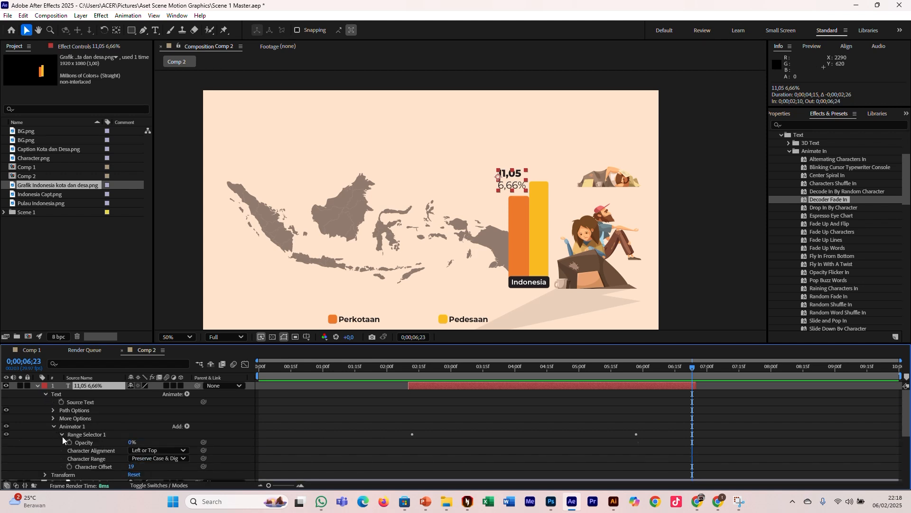
pyautogui.click(61, 435)
pyautogui.moveTo(637, 442); pyautogui.dragTo(516, 475)
pyautogui.moveTo(692, 385); pyautogui.dragTo(527, 415)
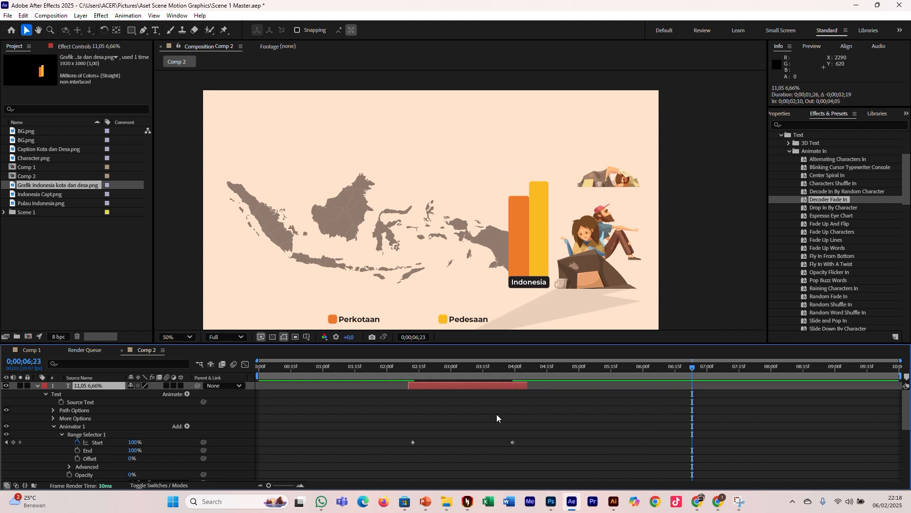
# Preview the faster decoding of the 11,05 6,66% label twice from just before the text layer starts.
pyautogui.click(404, 373)
pyautogui.press('space')
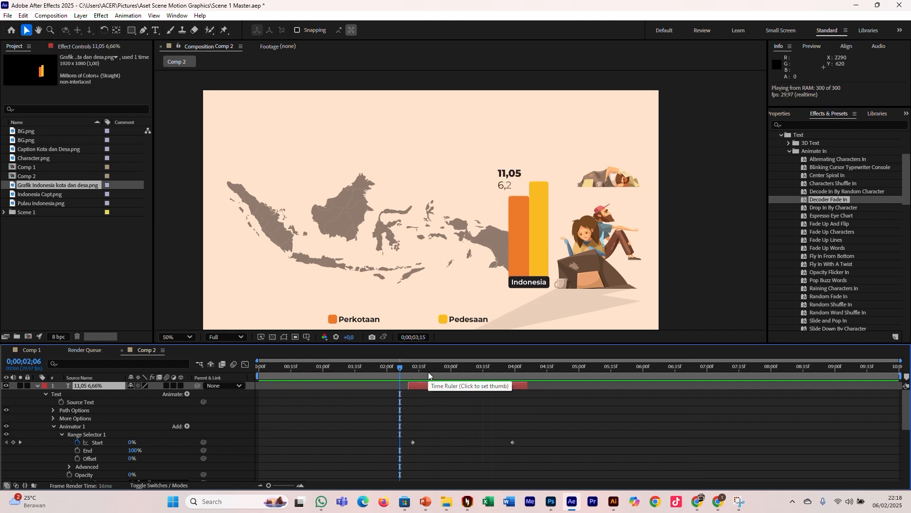
pyautogui.click(394, 368)
pyautogui.press('space')
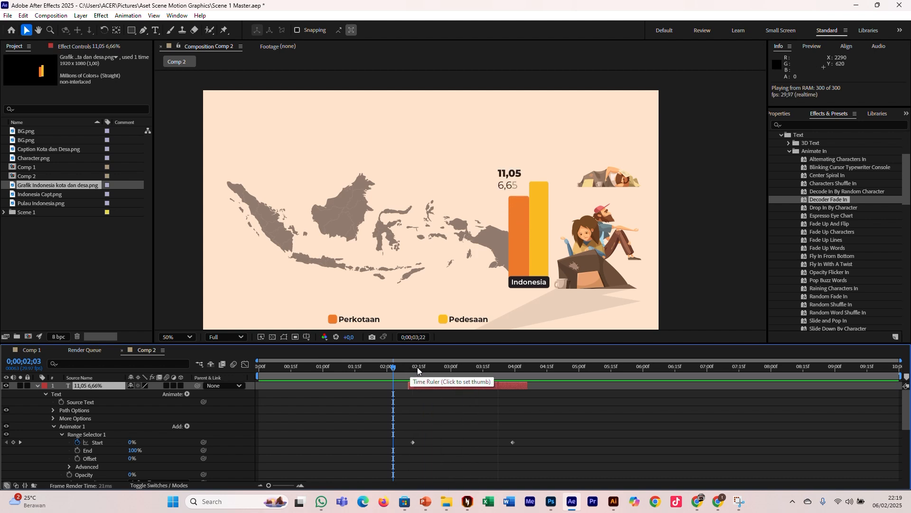
pyautogui.press('space')
# Extend the 11,05 6,66% text layer's end to 0;00;09;28, collapse its properties, and duplicate the layer.
pyautogui.moveTo(525, 386); pyautogui.dragTo(900, 375)
pyautogui.click(37, 386)
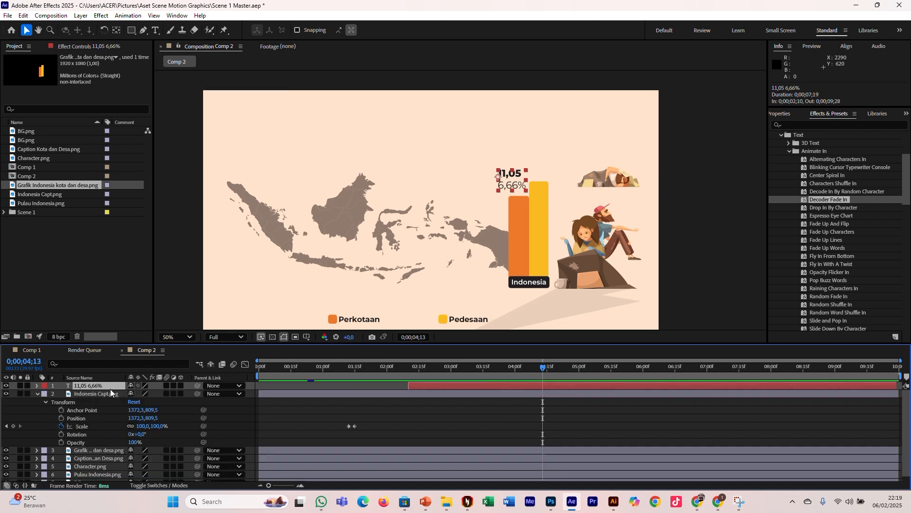
pyautogui.hotkey('ctrl', 'v')
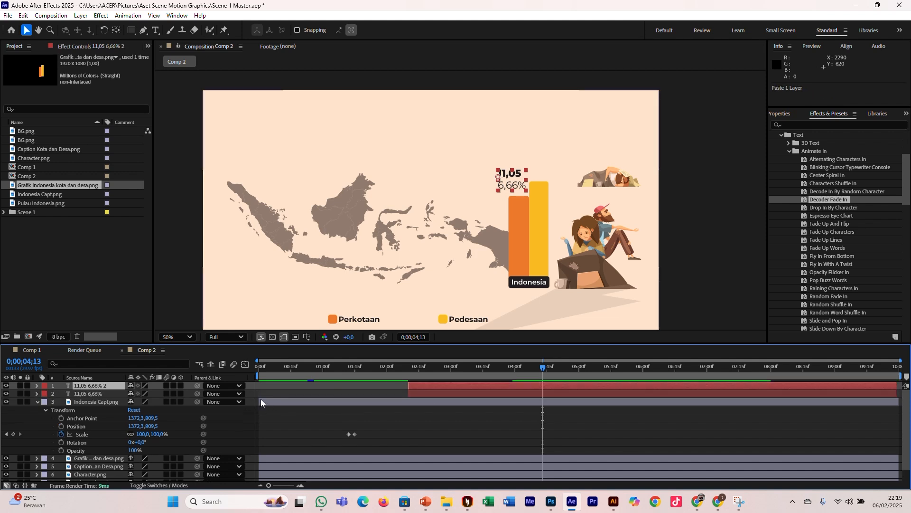
# Switch to Photoshop and copy the full contents of the 13,01 11,34% text layer.
pyautogui.click(412, 367)
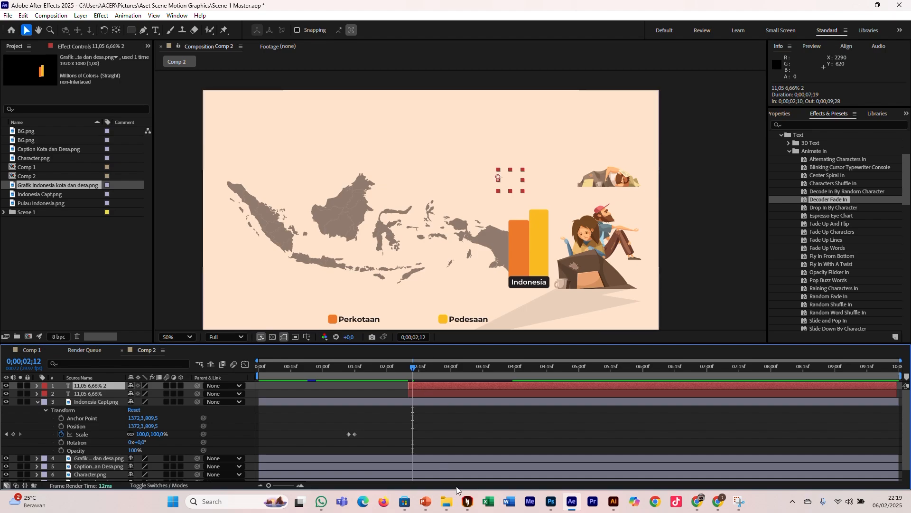
pyautogui.click(551, 502)
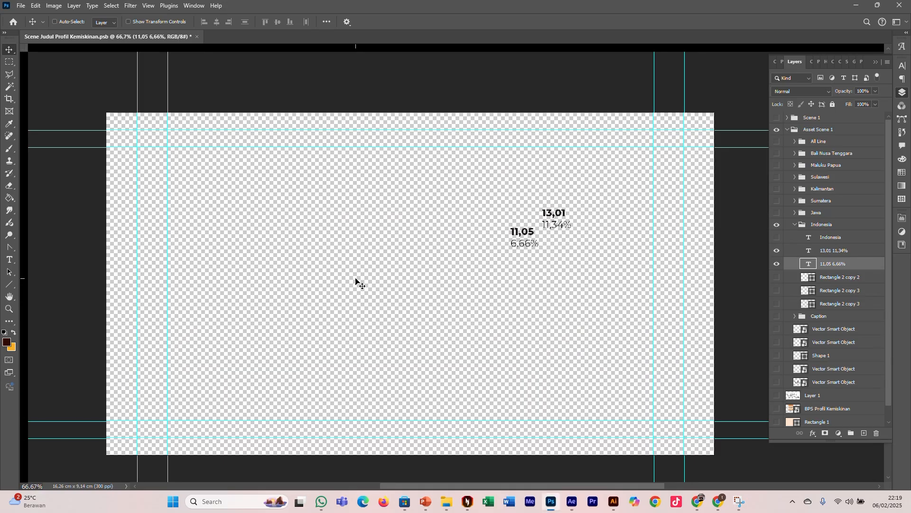
pyautogui.click(9, 261)
pyautogui.click(562, 219)
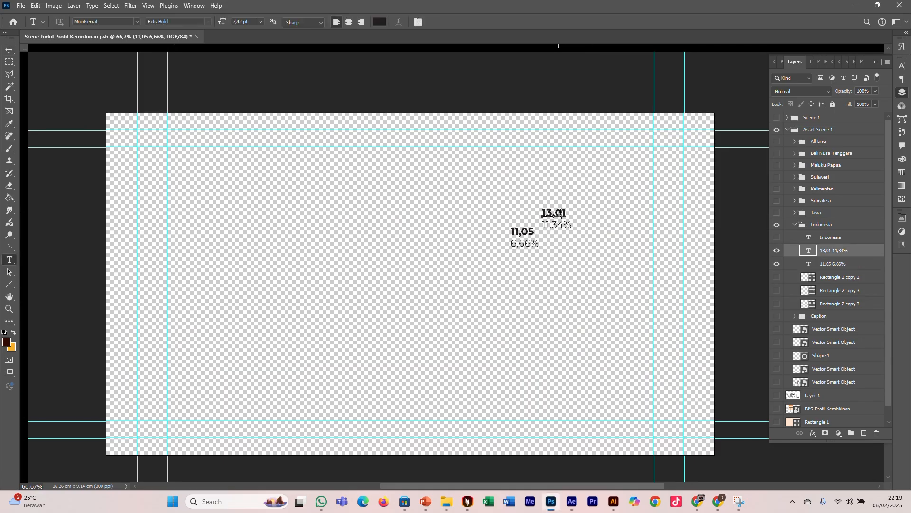
pyautogui.hotkey('ctrl', 'a')
pyautogui.click(9, 49)
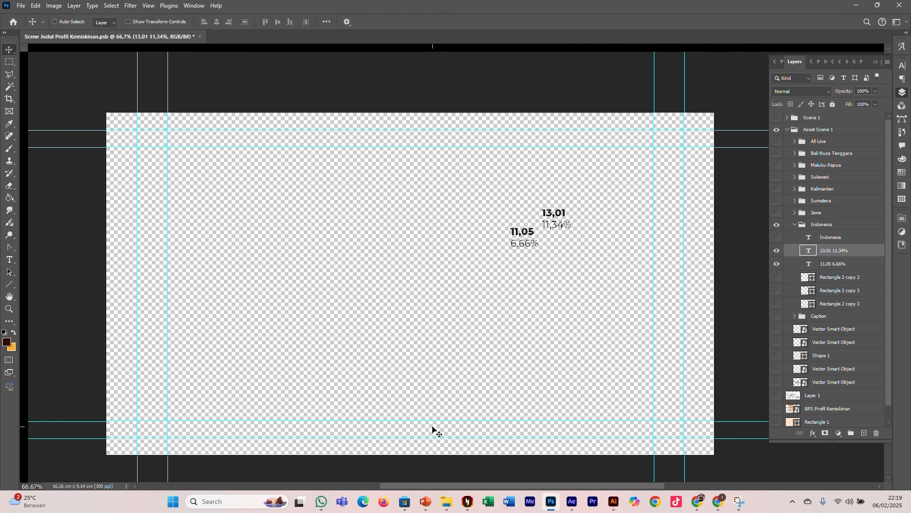
# Switch to After Effects, move the duplicated label above the yellow bar at 1372, 310, and replace its text with 13,01 11,34%.
pyautogui.click(572, 501)
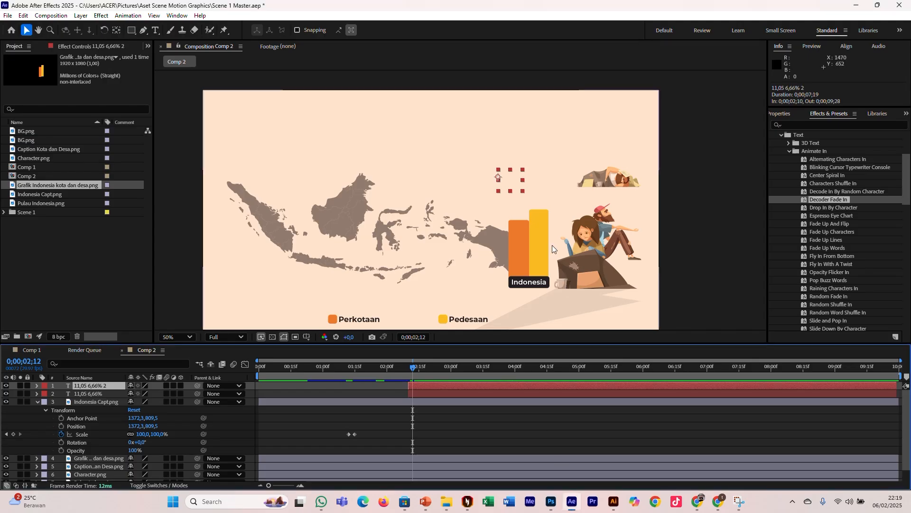
pyautogui.moveTo(413, 367); pyautogui.dragTo(490, 368)
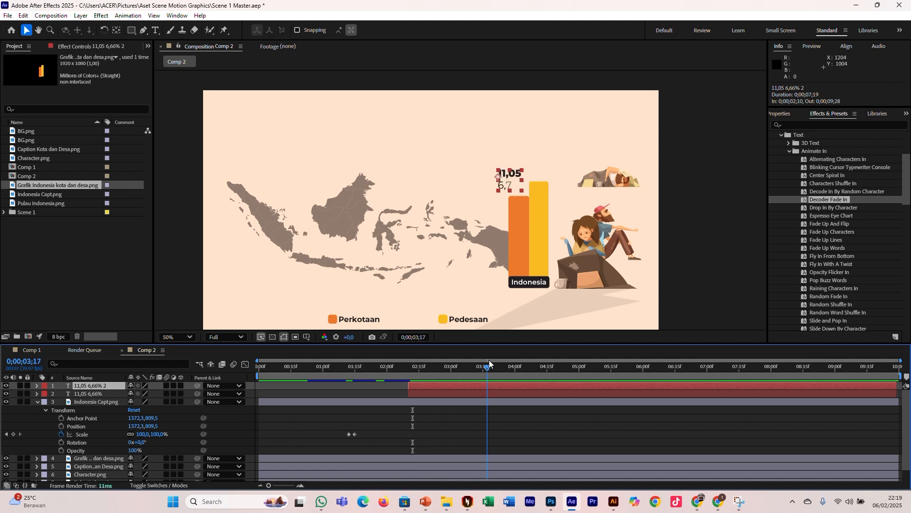
pyautogui.moveTo(490, 367); pyautogui.dragTo(533, 362)
pyautogui.click(26, 30)
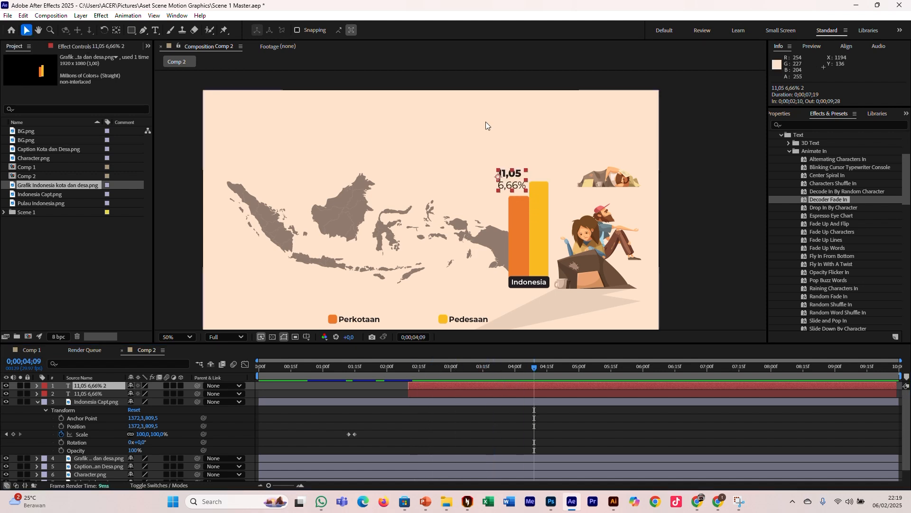
pyautogui.click(514, 175)
pyautogui.moveTo(515, 177); pyautogui.dragTo(545, 163)
pyautogui.doubleClick(545, 164)
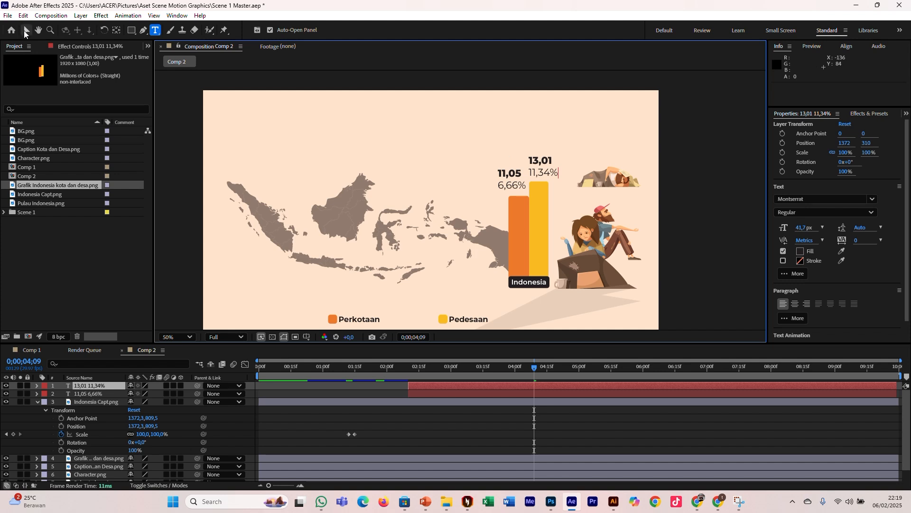
pyautogui.click(25, 31)
pyautogui.click(192, 176)
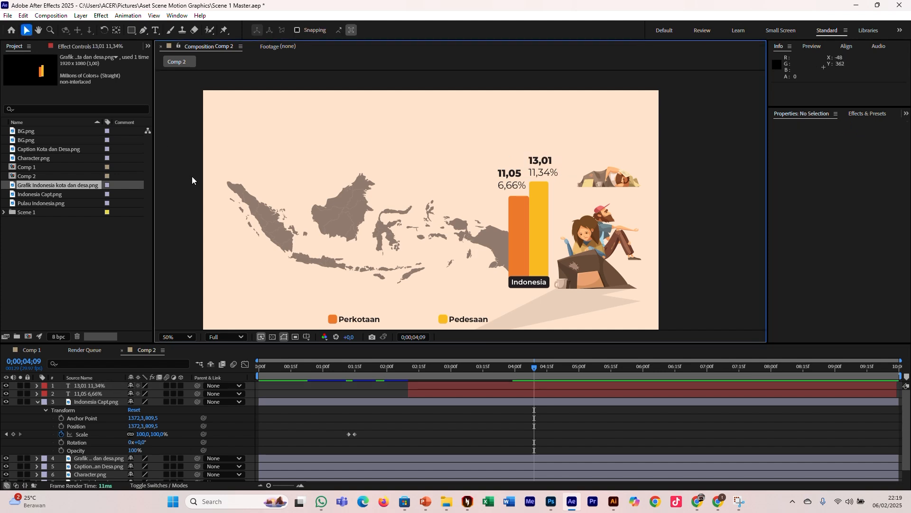
# Preview both value labels decoding in above the Indonesia bars from about 0;00;02;08.
pyautogui.click(404, 372)
pyautogui.press('space')
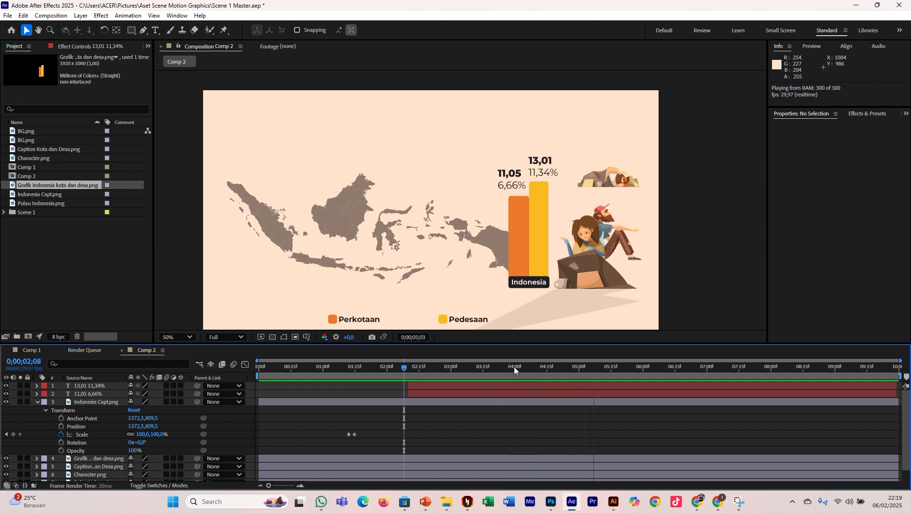
pyautogui.press('space')
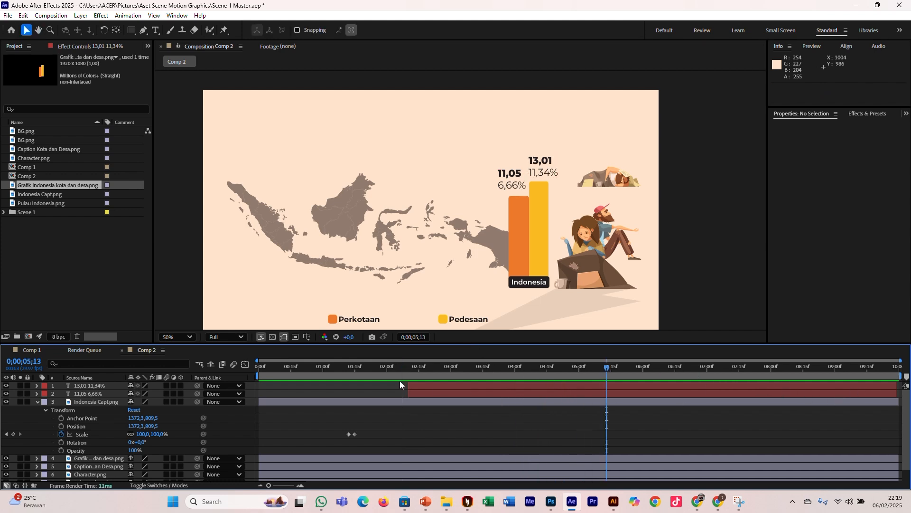
# Collapse the Indonesia Capt.png layer, import Jawa.png from the Aset Scene Motion Graphics folder, and place it topmost in Comp 2.
pyautogui.click(37, 402)
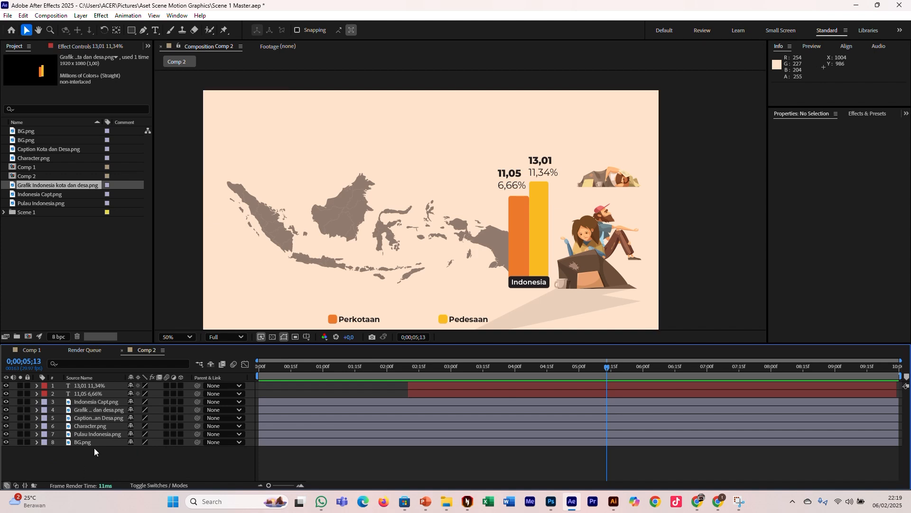
pyautogui.click(106, 264)
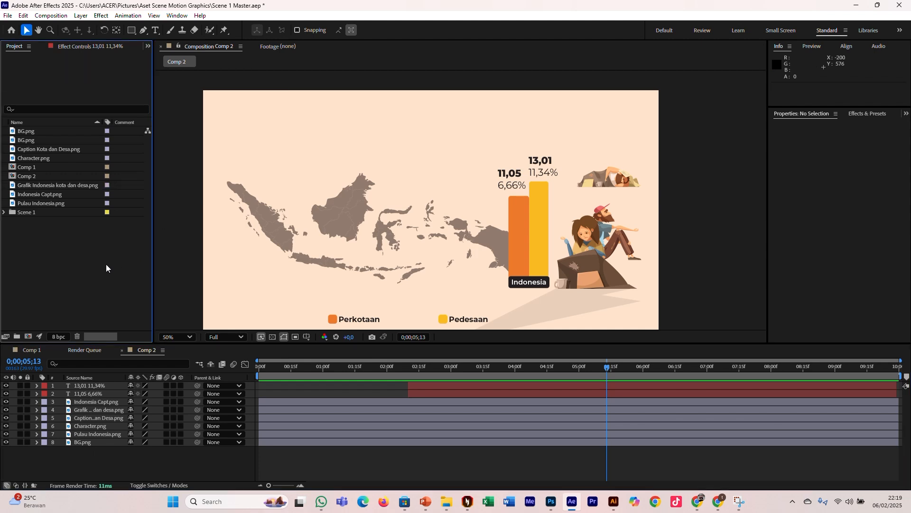
pyautogui.click(446, 502)
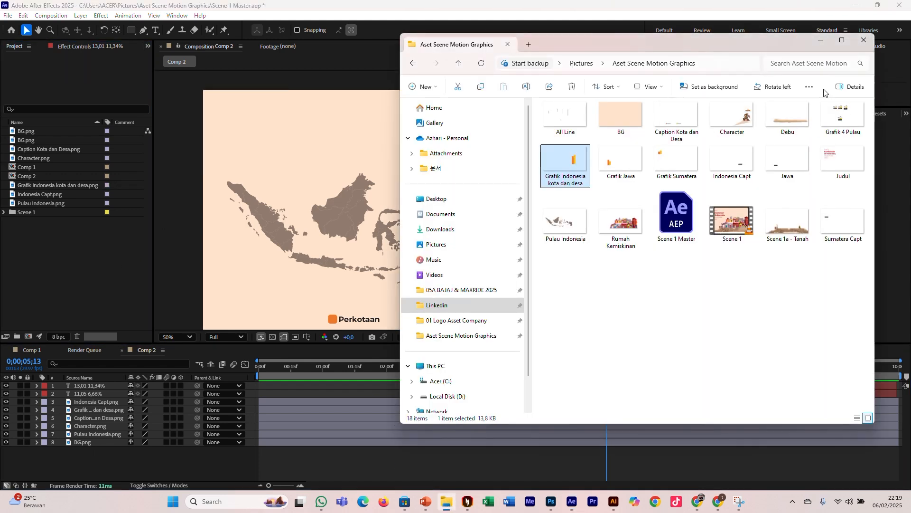
pyautogui.click(629, 170)
pyautogui.click(667, 172)
pyautogui.click(788, 164)
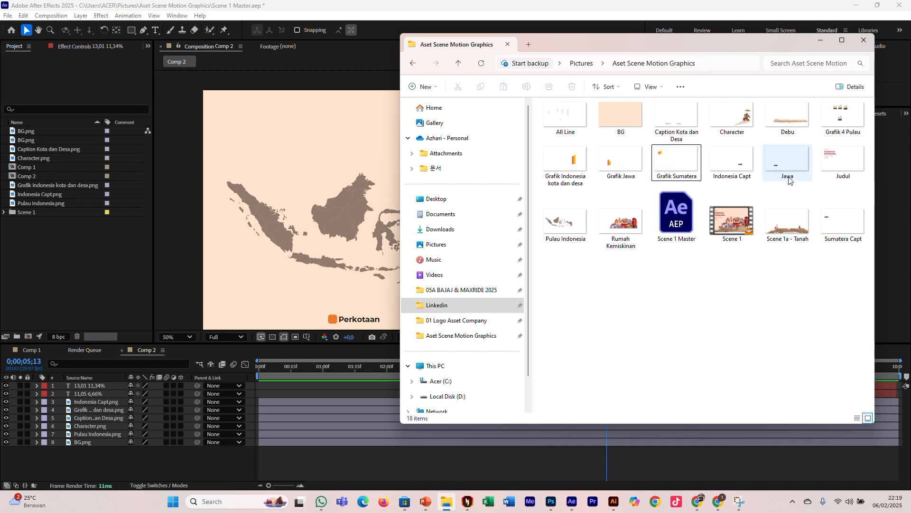
pyautogui.moveTo(788, 163); pyautogui.dragTo(106, 284)
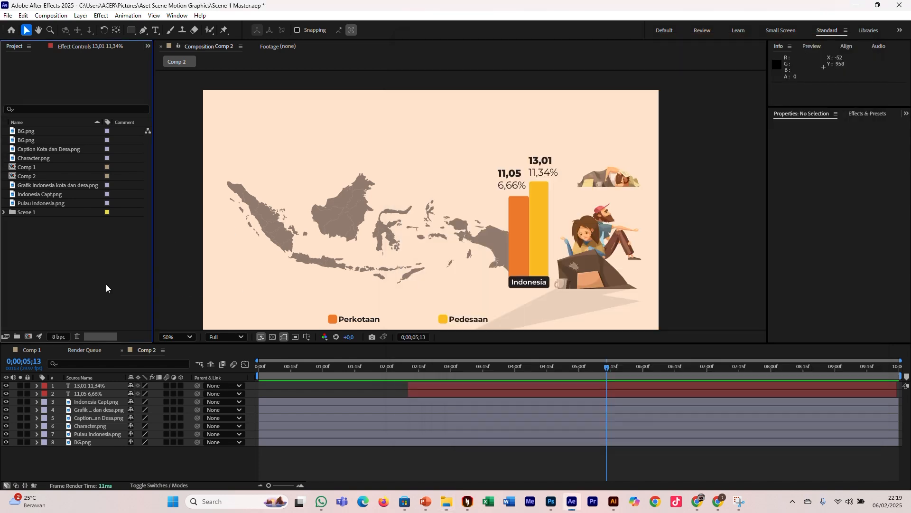
pyautogui.moveTo(67, 206); pyautogui.dragTo(110, 377)
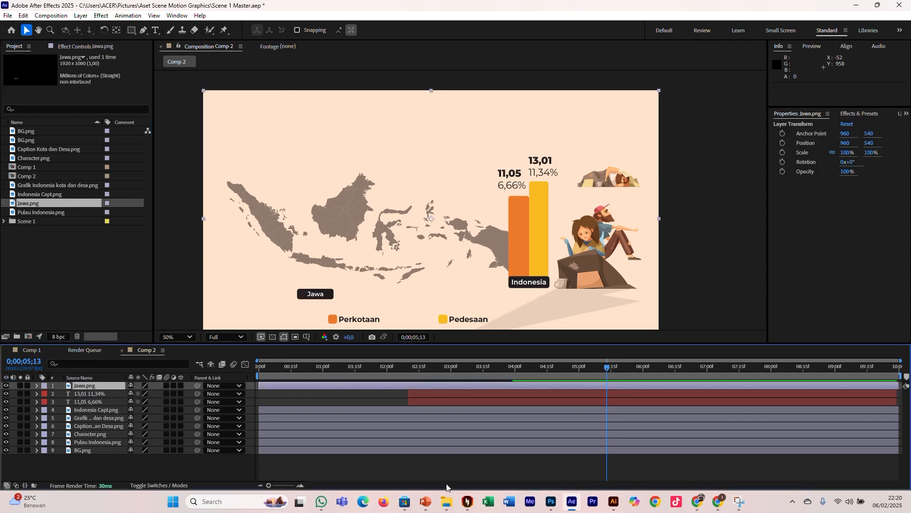
# Import Grafik Jawa.png from the same asset folder and place it directly below the Jawa.png layer.
pyautogui.click(447, 502)
pyautogui.moveTo(621, 164); pyautogui.dragTo(58, 303)
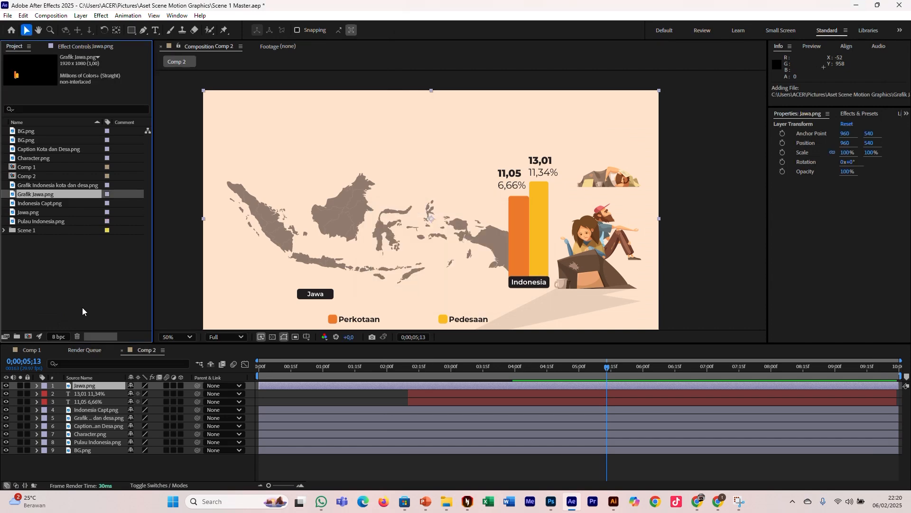
pyautogui.moveTo(74, 194); pyautogui.dragTo(93, 391)
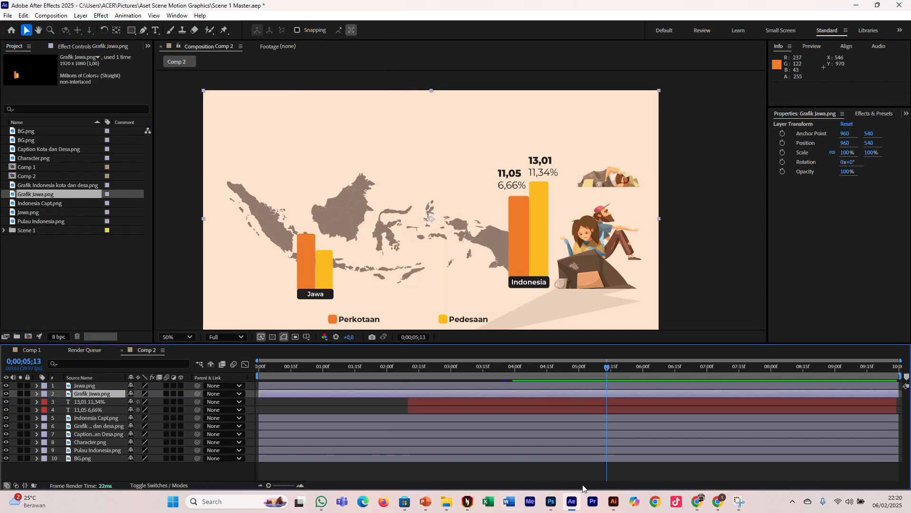
pyautogui.moveTo(552, 506)
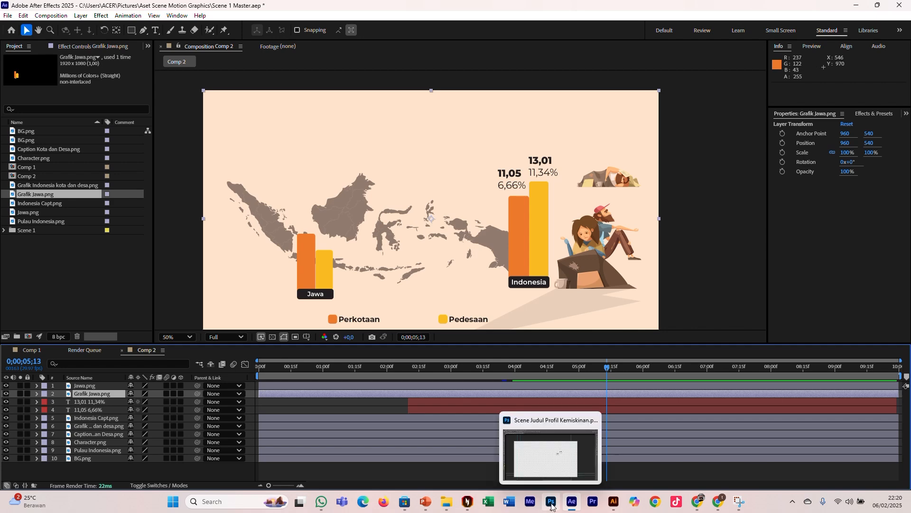
pyautogui.click(552, 506)
pyautogui.click(552, 503)
pyautogui.click(575, 502)
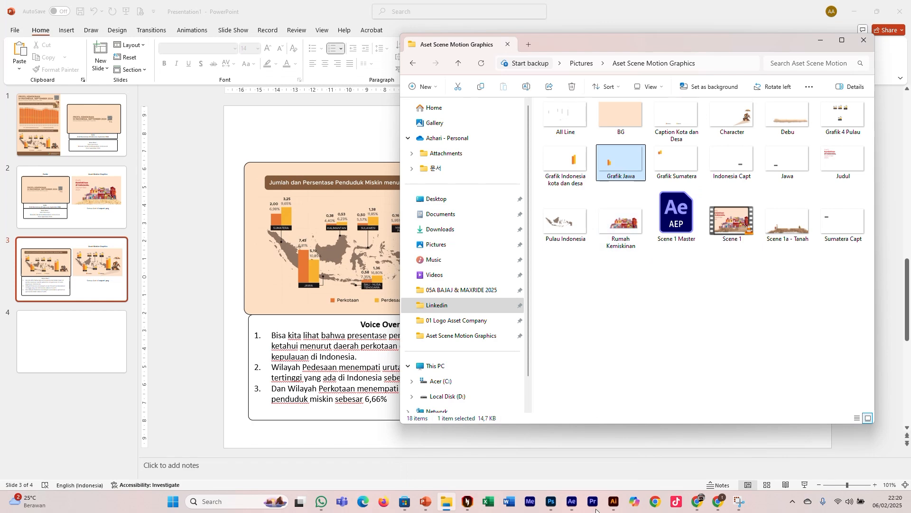
pyautogui.click(573, 504)
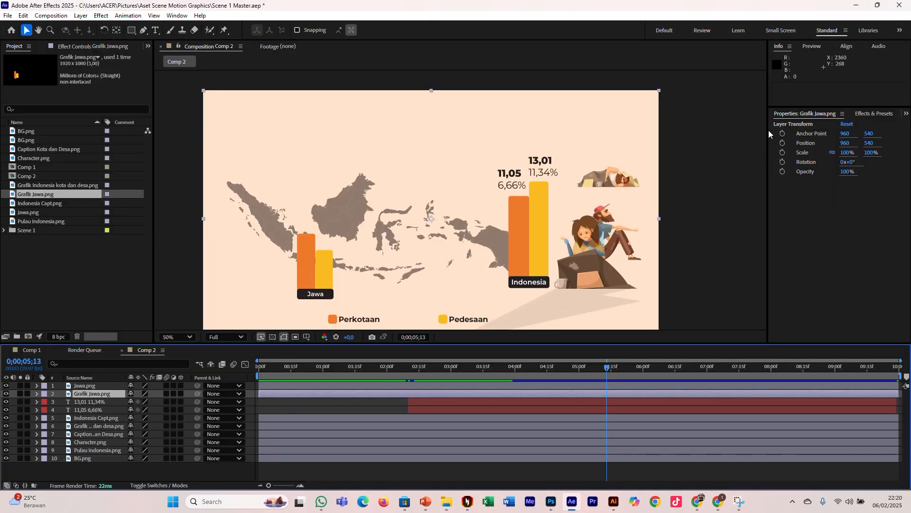
# Import Grafik Sumatera.png and Sumatera Capt.png, placing the caption topmost in Comp 2 with the Sumatera bars directly below it.
pyautogui.click(446, 502)
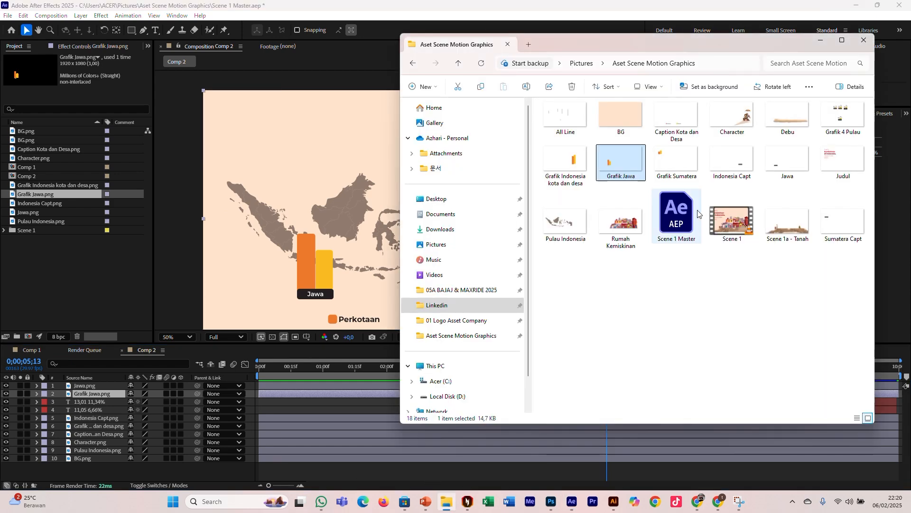
pyautogui.click(687, 170)
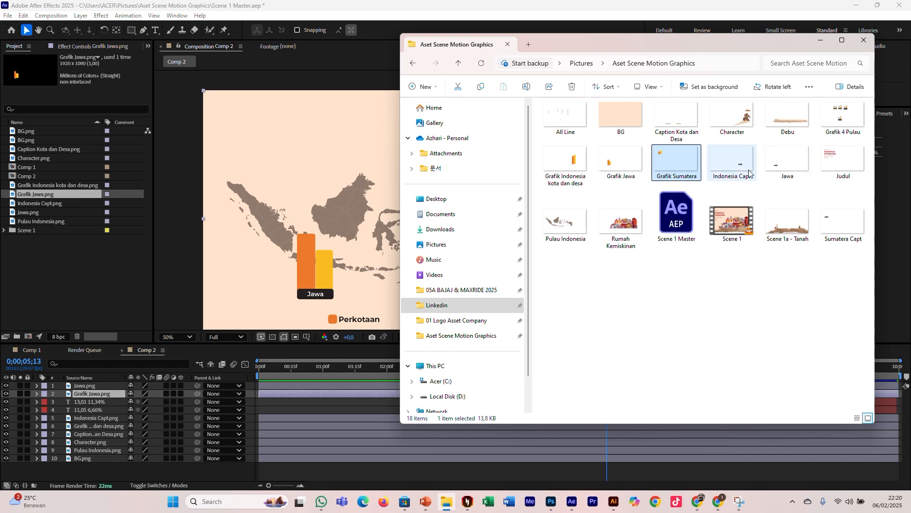
pyautogui.moveTo(842, 218); pyautogui.dragTo(94, 299)
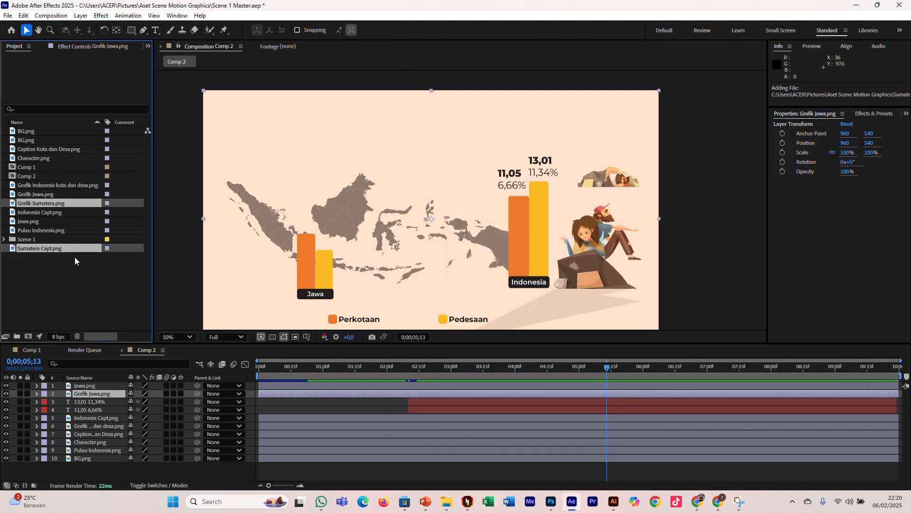
pyautogui.click(62, 250)
pyautogui.moveTo(63, 250); pyautogui.dragTo(85, 385)
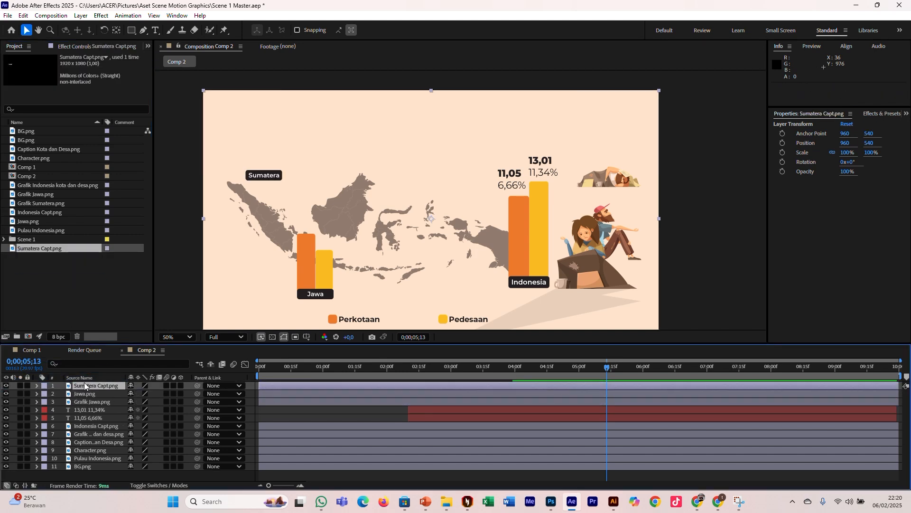
pyautogui.moveTo(63, 203); pyautogui.dragTo(66, 392)
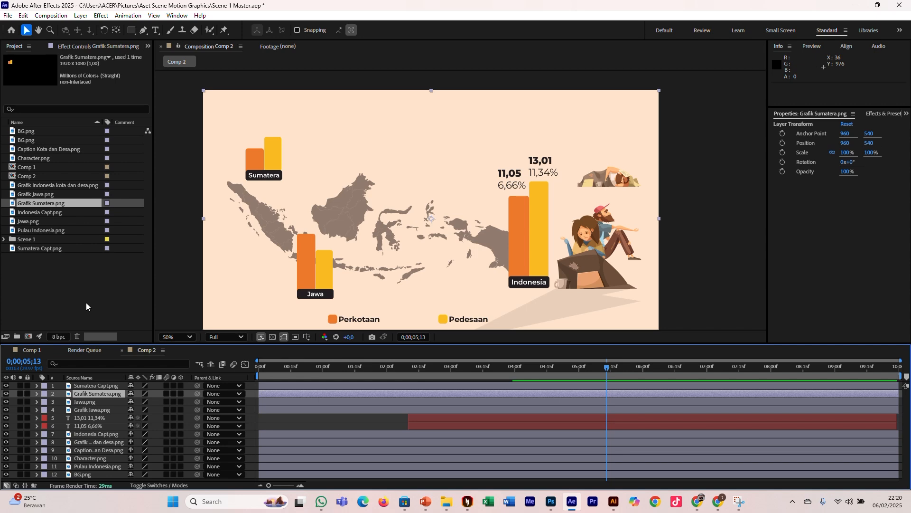
# Import Grafik 4 Pulau.png from the asset folder and place it as the topmost layer in Comp 2.
pyautogui.click(447, 501)
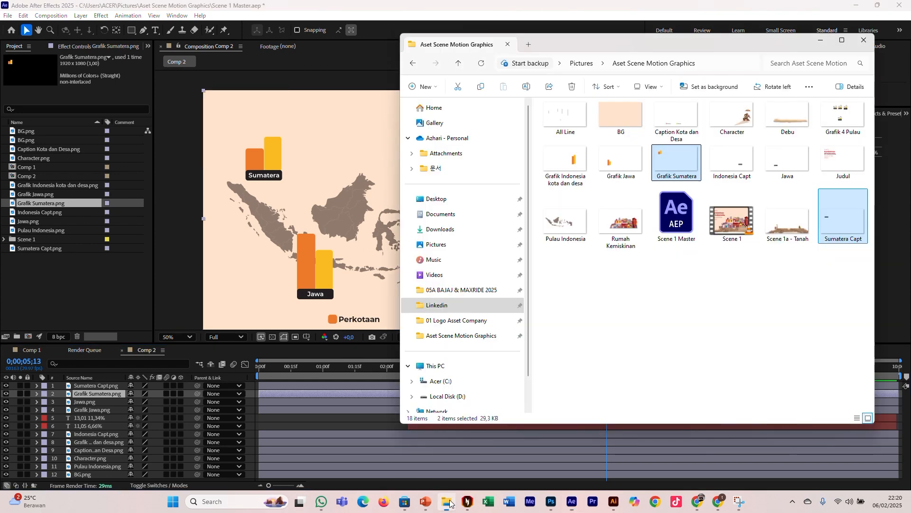
pyautogui.click(825, 131)
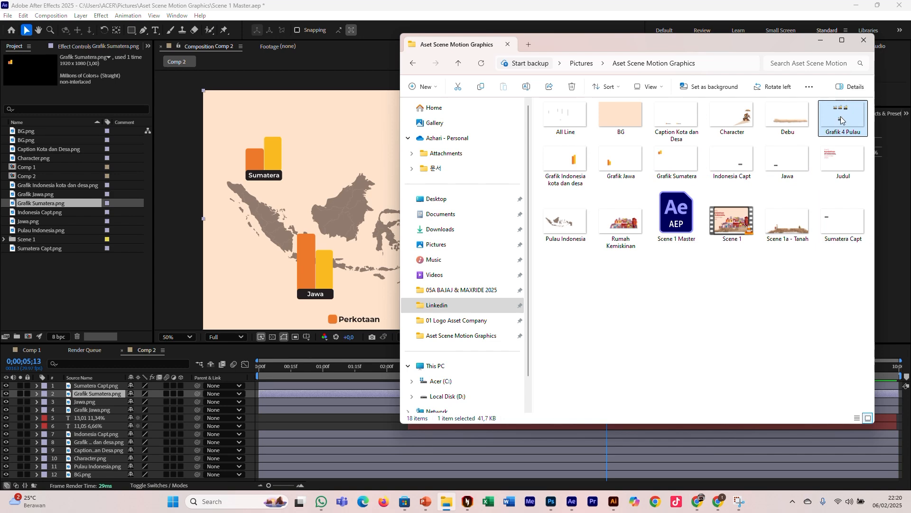
pyautogui.moveTo(843, 118); pyautogui.dragTo(80, 287)
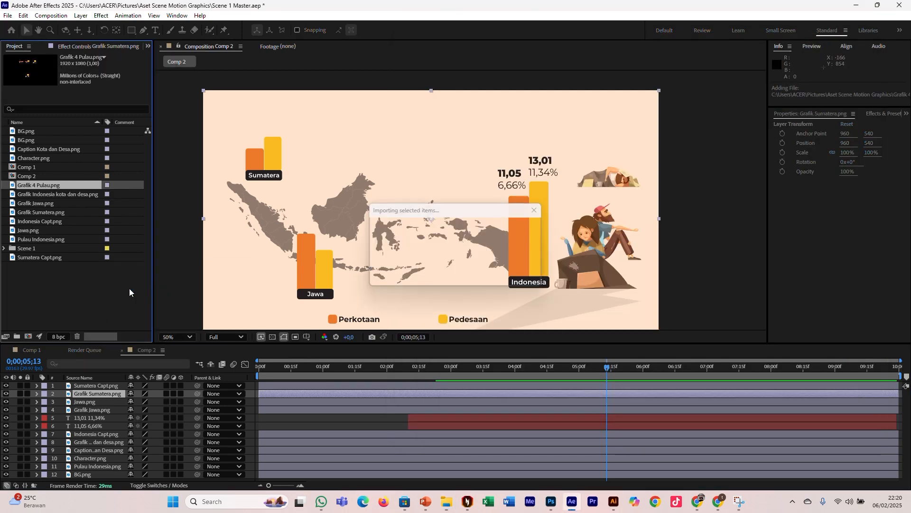
pyautogui.moveTo(84, 186); pyautogui.dragTo(89, 386)
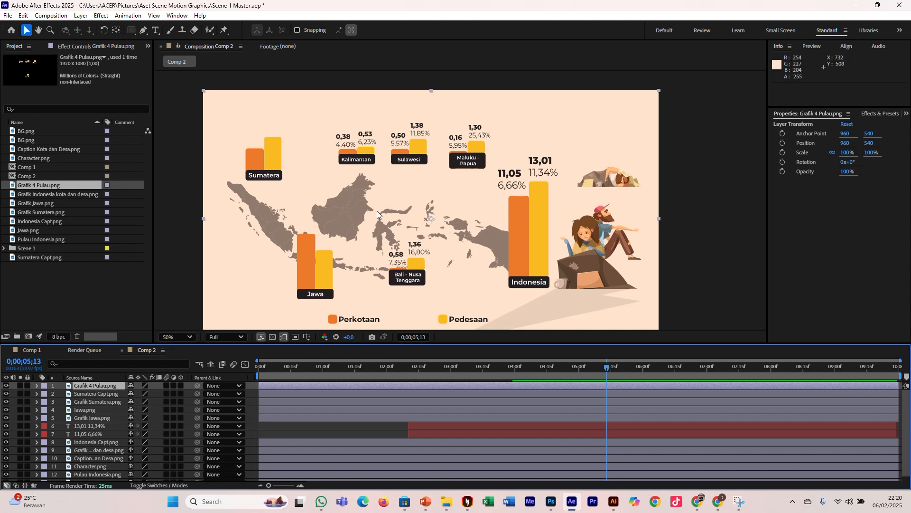
# Copy the two Indonesia value labels, paste them below Grafik Sumatera.png in the layer order, and move the copies above the Jawa bars.
pyautogui.click(412, 426)
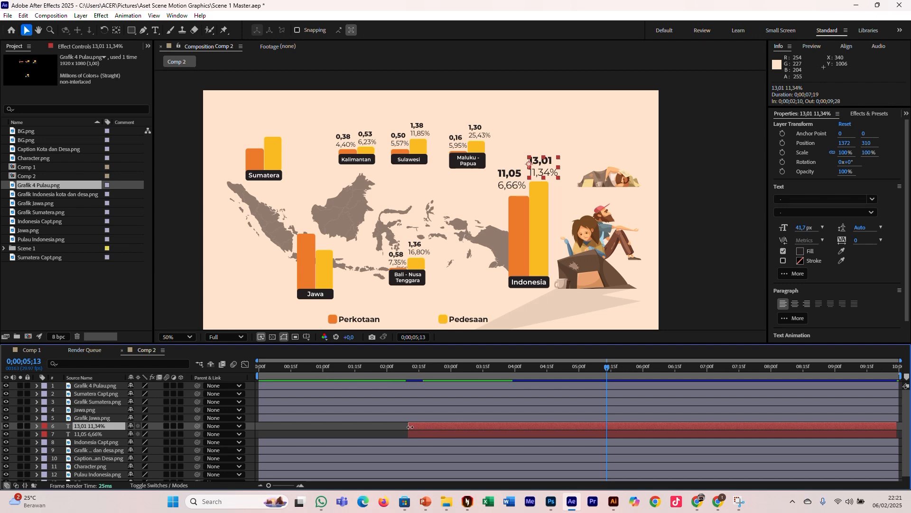
pyautogui.keyDown('shift'); pyautogui.click(418, 433); pyautogui.keyUp('shift')
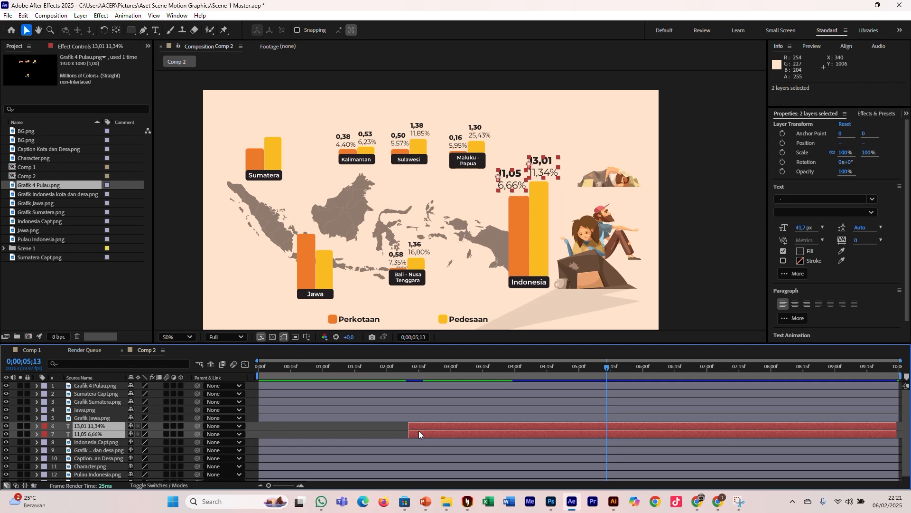
pyautogui.click(424, 401)
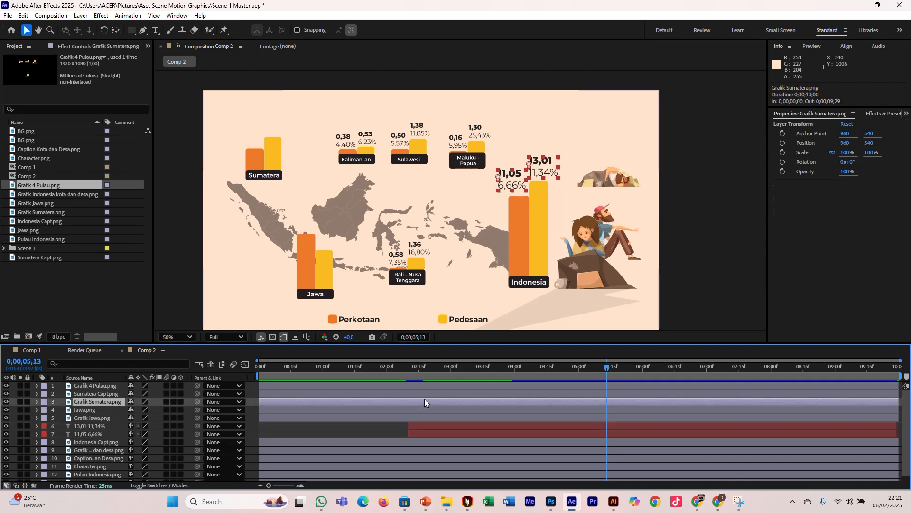
pyautogui.hotkey('ctrl', 'v')
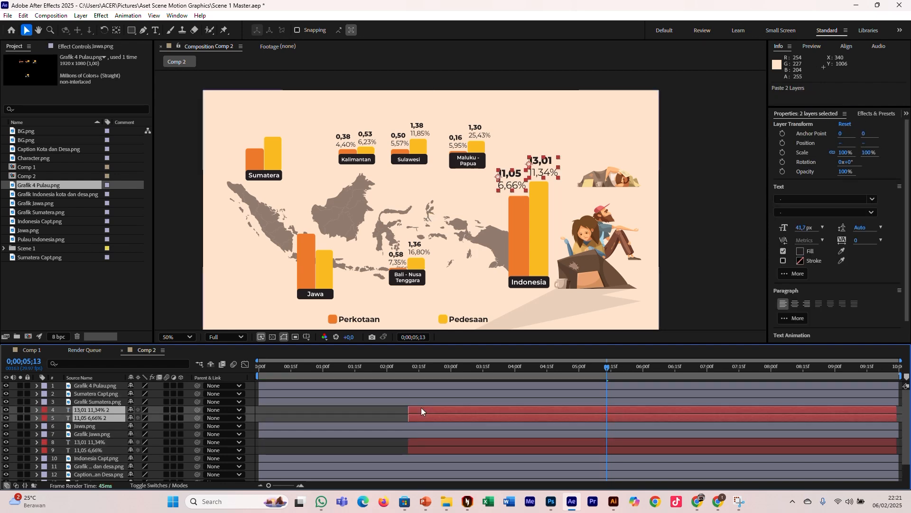
pyautogui.moveTo(512, 182); pyautogui.dragTo(310, 214)
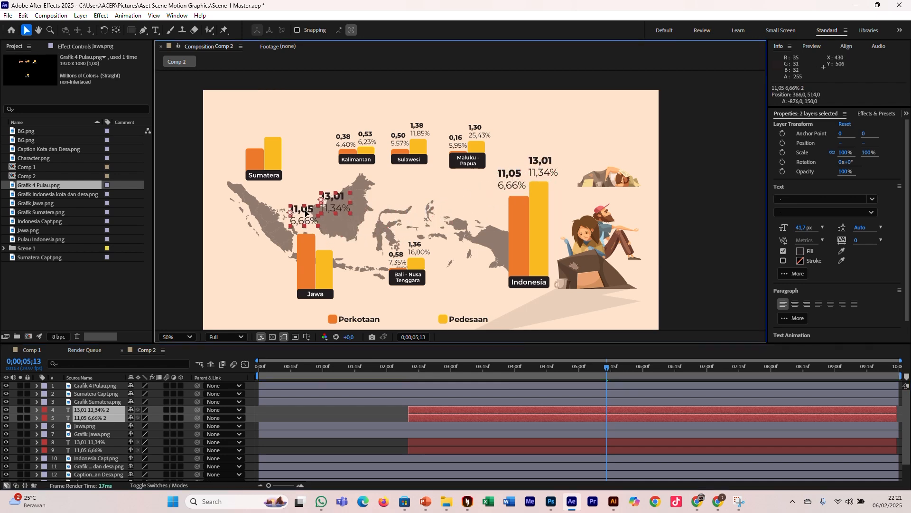
# Position the copied 13,01 11,34% label above Jawa's yellow bar at about 490, 594 and the 11,05 6,66% label at about 366, 528.
pyautogui.click(334, 225)
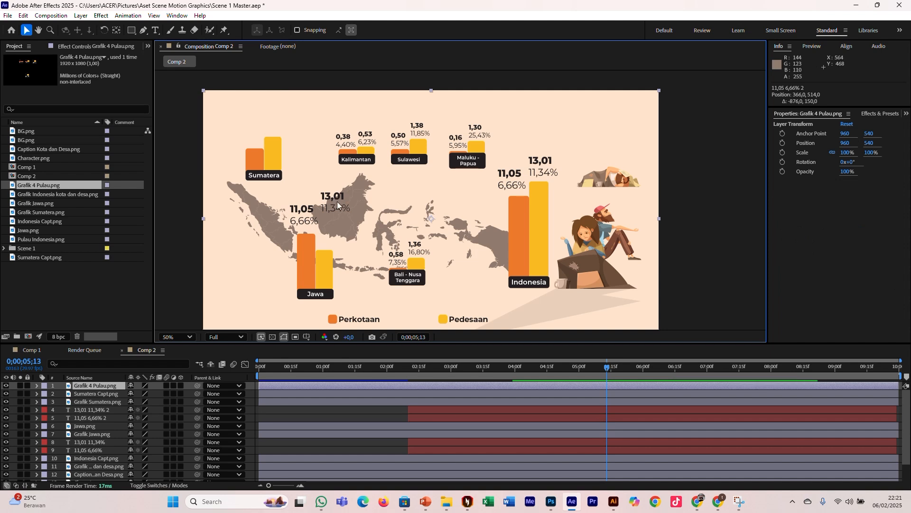
pyautogui.click(429, 408)
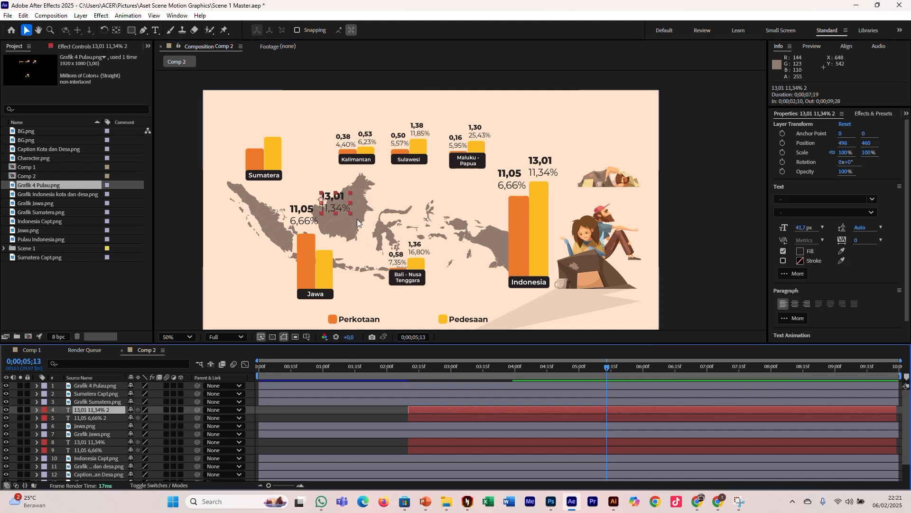
pyautogui.moveTo(340, 198); pyautogui.dragTo(329, 235)
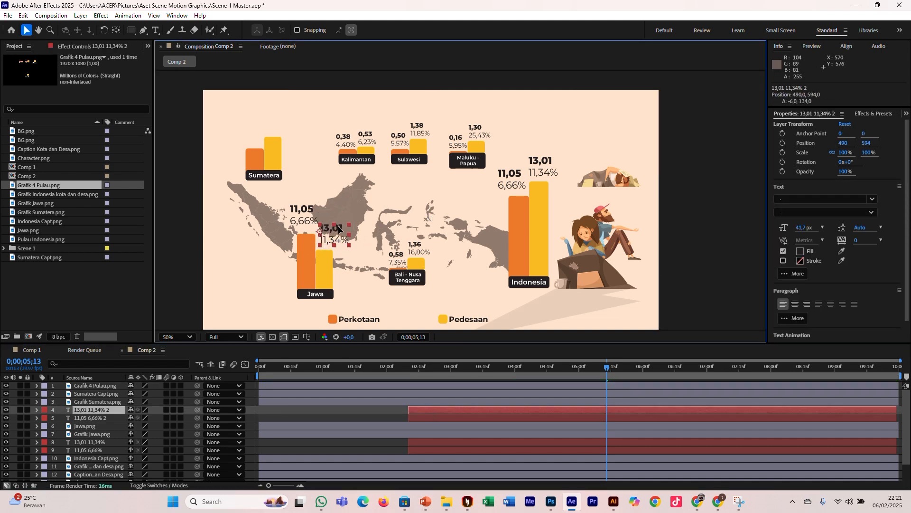
pyautogui.click(412, 417)
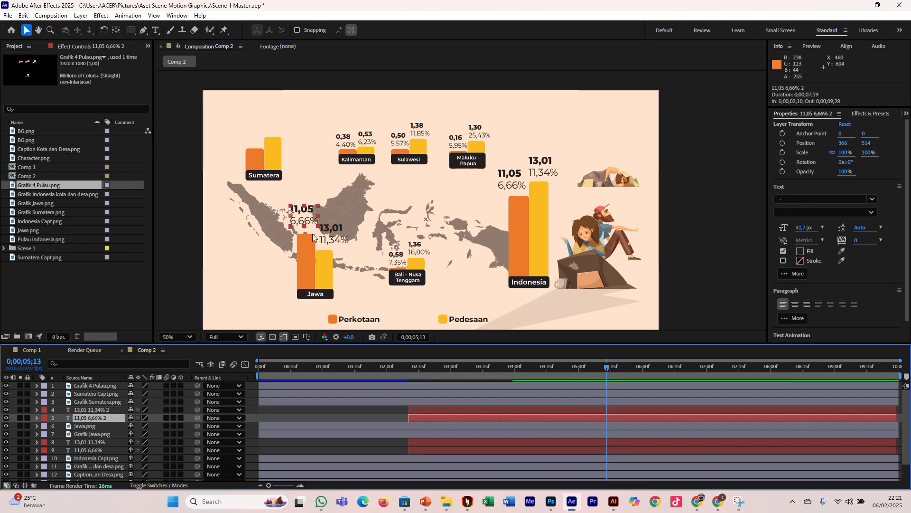
pyautogui.moveTo(310, 214); pyautogui.dragTo(310, 219)
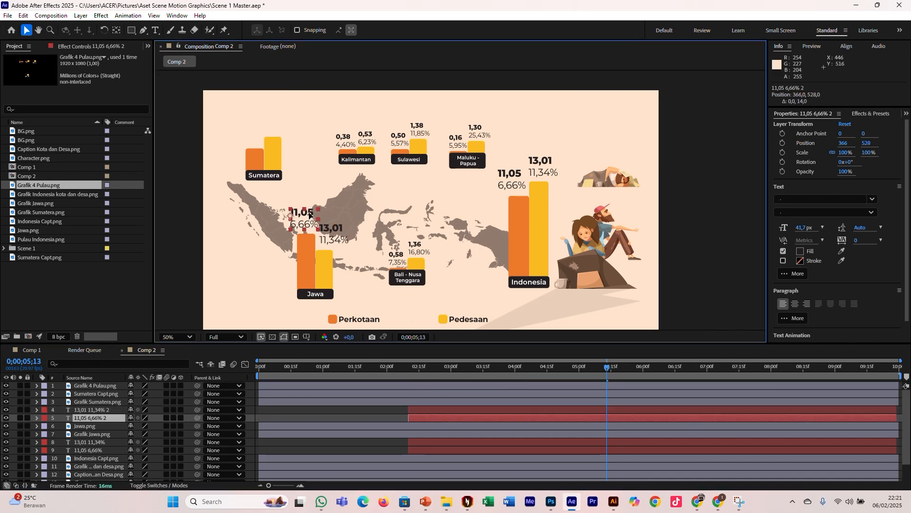
# Copy both Jawa value labels, paste them above the Sumatera Capt.png layer, and position the copies above the Sumatera bars.
pyautogui.keyDown('shift'); pyautogui.click(421, 410); pyautogui.keyUp('shift')
pyautogui.hotkey('ctrl', 'c')
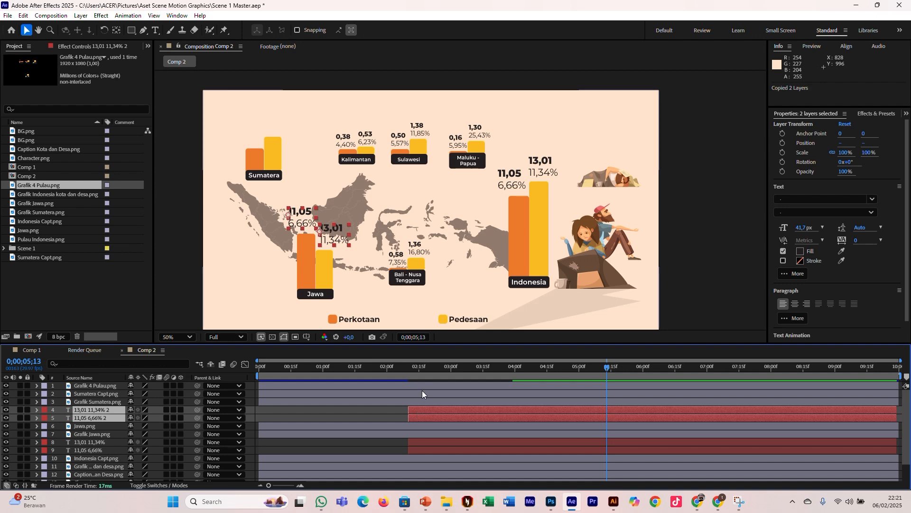
pyautogui.click(422, 392)
pyautogui.hotkey('ctrl', 'v')
pyautogui.moveTo(311, 223); pyautogui.dragTo(282, 116)
pyautogui.click(423, 394)
pyautogui.click(424, 402)
pyautogui.moveTo(250, 115); pyautogui.dragTo(245, 134)
# Try scaling the Jawa 13,01 11,34% label to 60%.
pyautogui.click(437, 428)
pyautogui.click(846, 153)
pyautogui.write('60')
pyautogui.press('Return')
pyautogui.moveTo(330, 235); pyautogui.dragTo(336, 240)
pyautogui.hotkey('ctrl', 'z')
pyautogui.click(422, 426)
pyautogui.click(335, 241)
pyautogui.click(426, 435)
pyautogui.click(843, 154)
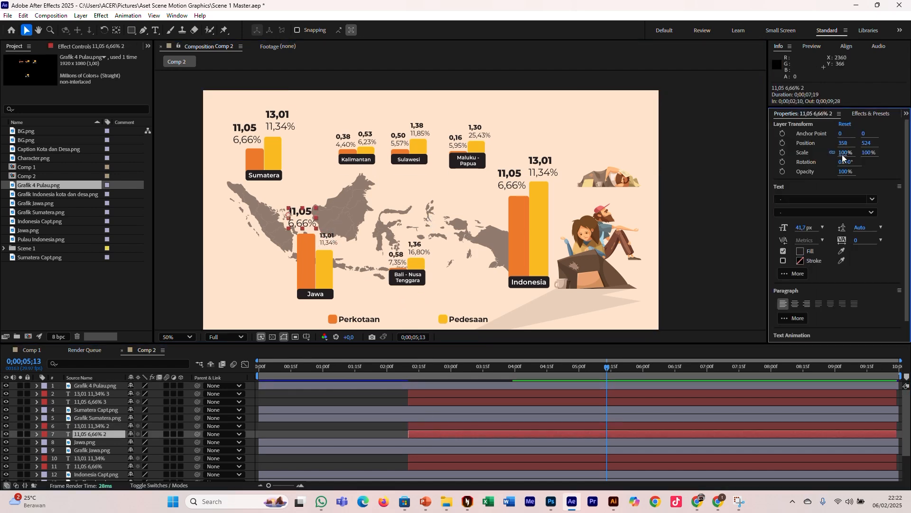
# Set the Jawa 13,01 11,34% label's scale to 70% and reposition the 11,05 6,66% label just above the orange bar.
pyautogui.click(428, 426)
pyautogui.click(845, 153)
pyautogui.write('70')
pyautogui.press('Return')
pyautogui.click(416, 433)
pyautogui.moveTo(299, 217); pyautogui.dragTo(302, 224)
# Set the scale of the 11,05 6,66% label above Sumatera's orange bar to 70%.
pyautogui.click(423, 403)
pyautogui.click(844, 153)
pyautogui.write('70')
pyautogui.press('Return')
# Scale the Sumatera 13,01 11,34% label to 70% and position it above the yellow bar at about 270, 134.
pyautogui.click(424, 402)
pyautogui.click(423, 394)
pyautogui.moveTo(244, 135); pyautogui.dragTo(279, 121)
pyautogui.click(844, 153)
pyautogui.write('70')
pyautogui.press('Return')
pyautogui.click(278, 117)
pyautogui.click(424, 394)
pyautogui.click(279, 121)
# Preview the Jawa, Sumatera and Indonesia value labels decoding in, stopping at 0;00;02;24.
pyautogui.click(399, 368)
pyautogui.press('space')
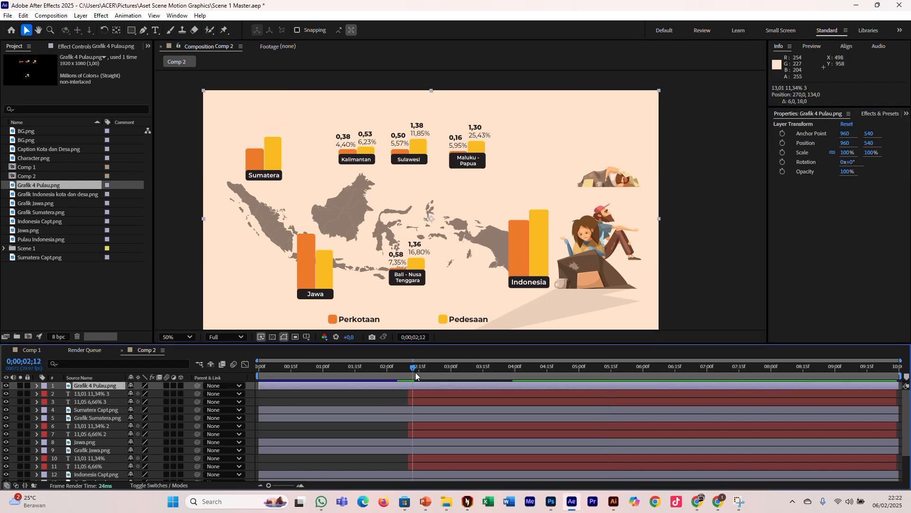
pyautogui.moveTo(511, 365); pyautogui.dragTo(449, 382)
# Copy the two scale keyframes from Indonesia Capt.png and paste them onto the Jawa.png layer at 0;00;02;24.
pyautogui.click(368, 442)
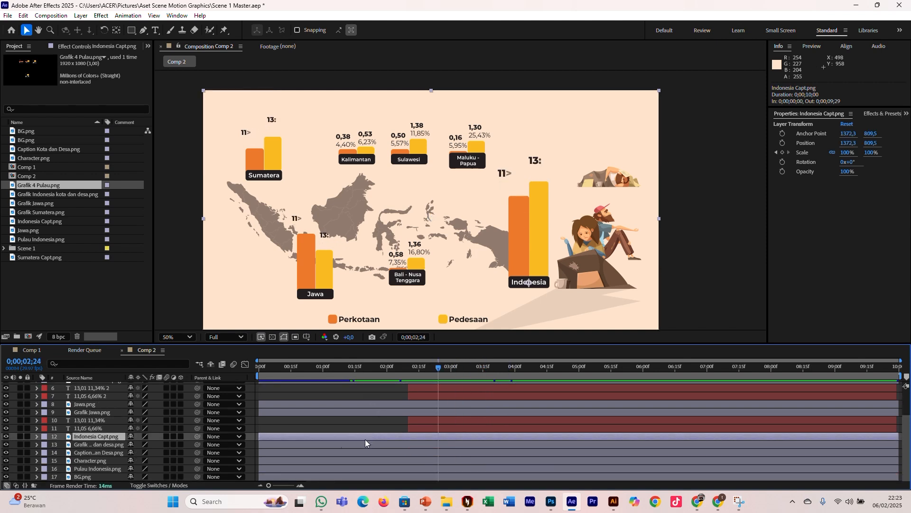
pyautogui.hotkey('ctrl', 'v')
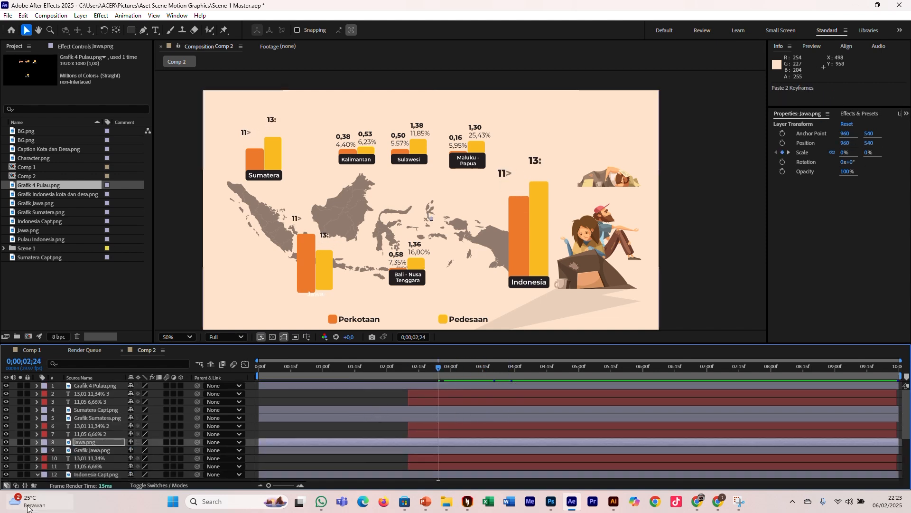
# Move the Jawa.png layer's anchor point onto the Jawa caption at 480, 860 and check its scale animation.
pyautogui.click(37, 442)
pyautogui.moveTo(404, 367); pyautogui.dragTo(444, 399)
pyautogui.moveTo(438, 460)
pyautogui.mouseDown()
pyautogui.moveTo(423, 460)
pyautogui.moveTo(438, 461)
pyautogui.mouseUp()
pyautogui.click(435, 449)
pyautogui.moveTo(444, 367); pyautogui.dragTo(459, 387)
pyautogui.press('y')
pyautogui.moveTo(430, 218); pyautogui.dragTo(317, 294)
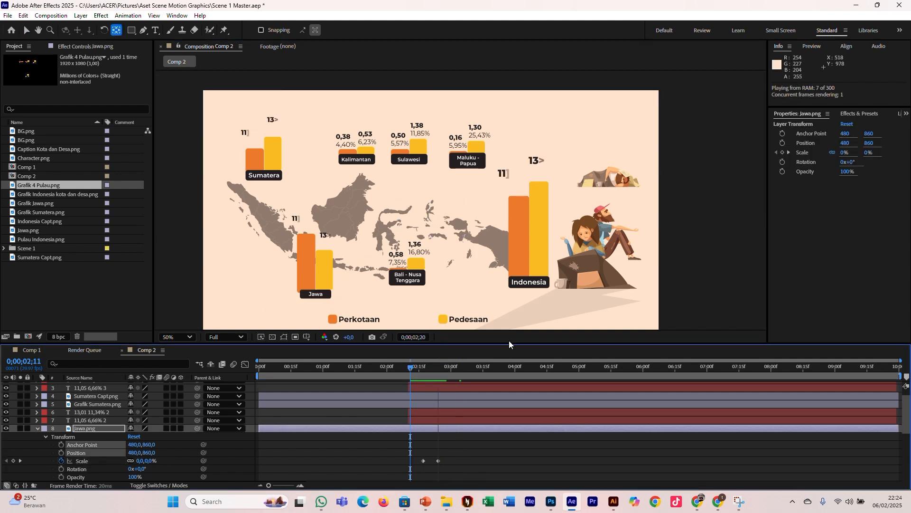
pyautogui.moveTo(405, 371); pyautogui.dragTo(449, 381)
pyautogui.click(38, 429)
# Trim the start of the Grafik Jawa.png layer to 0;00;02;24.
pyautogui.moveTo(260, 436); pyautogui.dragTo(410, 417)
pyautogui.moveTo(449, 368); pyautogui.dragTo(441, 387)
pyautogui.moveTo(409, 436); pyautogui.dragTo(444, 405)
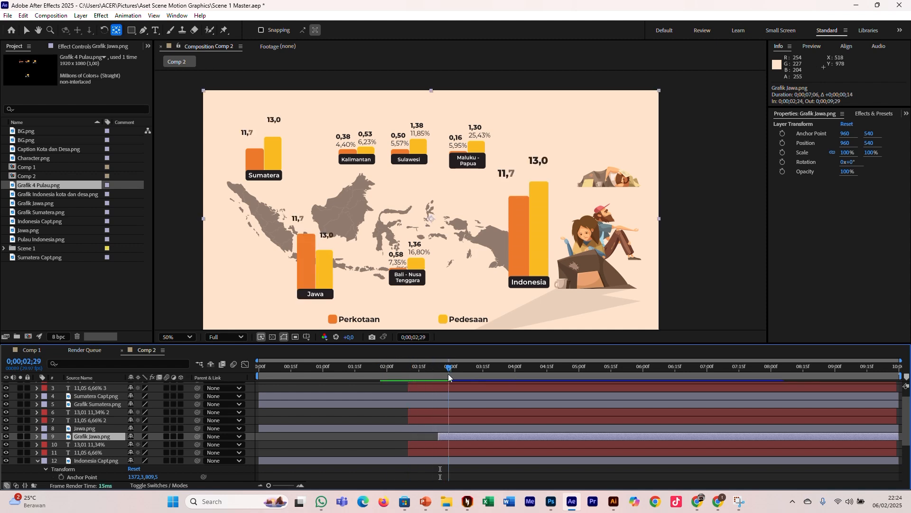
pyautogui.moveTo(447, 374); pyautogui.dragTo(449, 374)
# Copy the two scale keyframes from Grafik Indonesia kota dan desa.png and paste them onto the Grafik Jawa.png layer.
pyautogui.scroll(-3, 430, 438)
pyautogui.click(421, 444)
pyautogui.press('v')
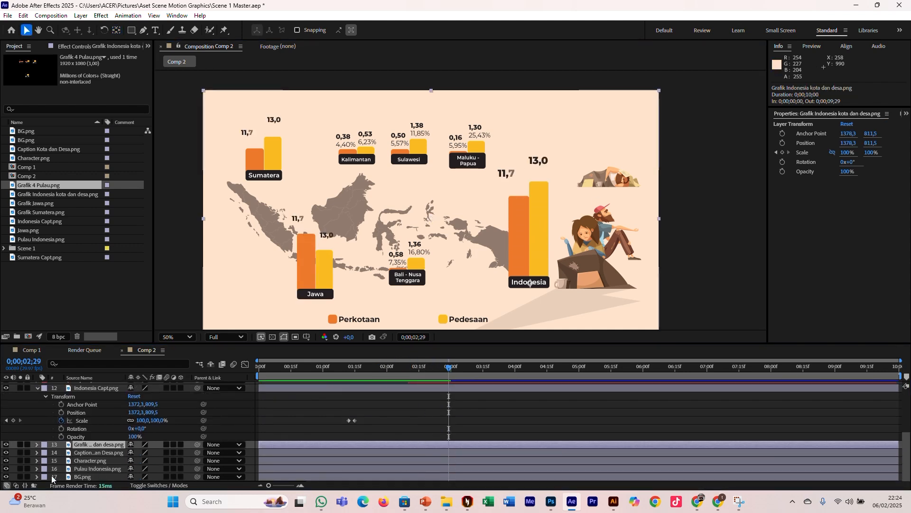
pyautogui.click(37, 445)
pyautogui.click(82, 460)
pyautogui.scroll(3, 384, 397)
pyautogui.click(415, 413)
pyautogui.click(415, 422)
pyautogui.hotkey('ctrl', 'v')
# Move Grafik Jawa.png's anchor point to the base of the Jawa bars at 474, 856.
pyautogui.moveTo(428, 371); pyautogui.dragTo(523, 375)
pyautogui.press('y')
pyautogui.moveTo(435, 222); pyautogui.dragTo(320, 296)
pyautogui.moveTo(455, 372); pyautogui.dragTo(490, 418)
pyautogui.press('v')
# Copy Grafik Jawa.png's two scale keyframes and paste them onto the Grafik Sumatera.png layer at 0;00;02;21.
pyautogui.click(427, 412)
pyautogui.scroll(3, 400, 422)
pyautogui.moveTo(365, 370); pyautogui.dragTo(431, 380)
pyautogui.click(410, 410)
pyautogui.scroll(-3, 432, 409)
pyautogui.scroll(3, 456, 411)
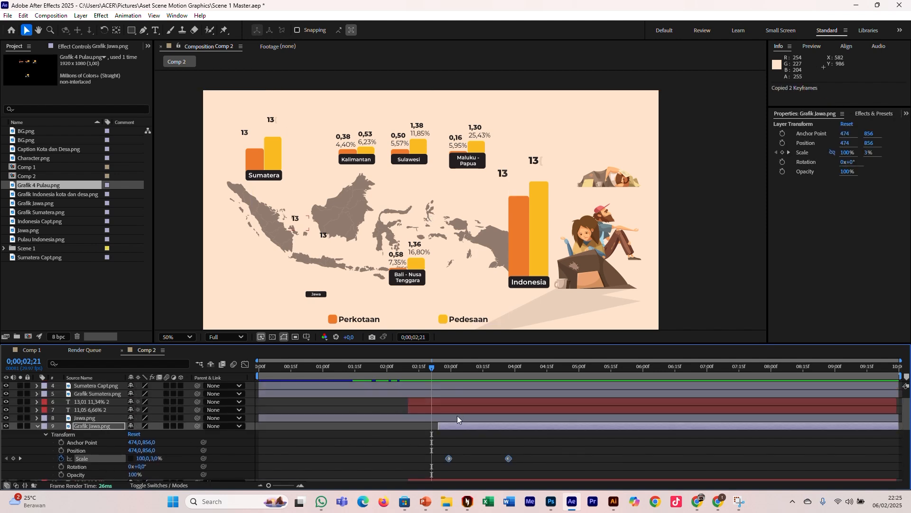
pyautogui.click(457, 417)
pyautogui.hotkey('ctrl', 'v')
# Trim the start of Grafik Sumatera.png to 0;00;02;24 and shift its two scale keyframes to begin just after that point.
pyautogui.moveTo(259, 418); pyautogui.dragTo(438, 418)
pyautogui.click(37, 418)
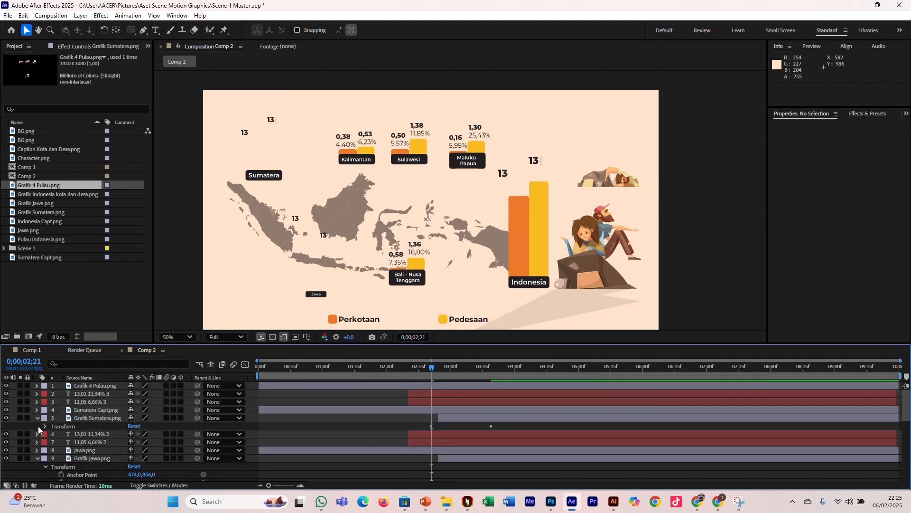
pyautogui.click(45, 427)
pyautogui.click(82, 450)
pyautogui.moveTo(492, 450); pyautogui.dragTo(504, 450)
# Move Grafik Sumatera.png's anchor point to the base of the Sumatera bars at 258, 354.
pyautogui.moveTo(432, 369); pyautogui.dragTo(568, 375)
pyautogui.press('y')
pyautogui.moveTo(431, 218); pyautogui.dragTo(264, 174)
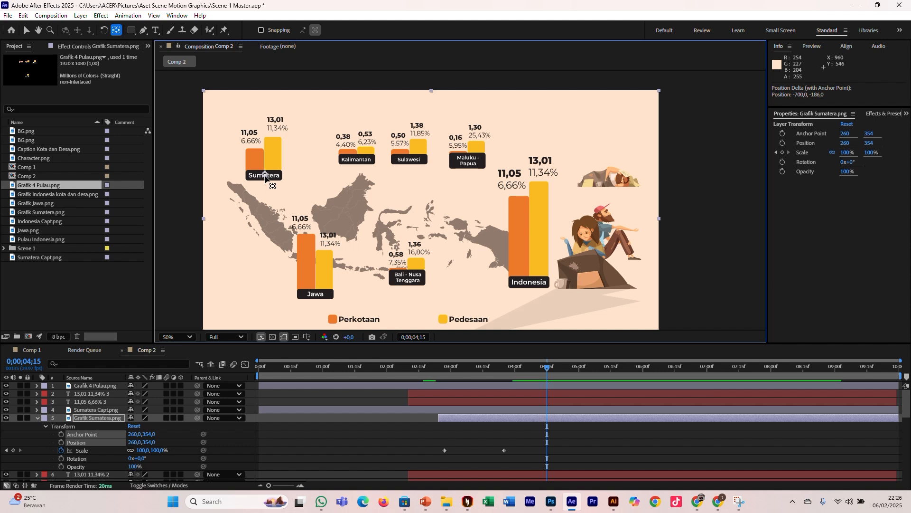
pyautogui.moveTo(437, 368); pyautogui.dragTo(511, 372)
pyautogui.click(37, 418)
pyautogui.press('v')
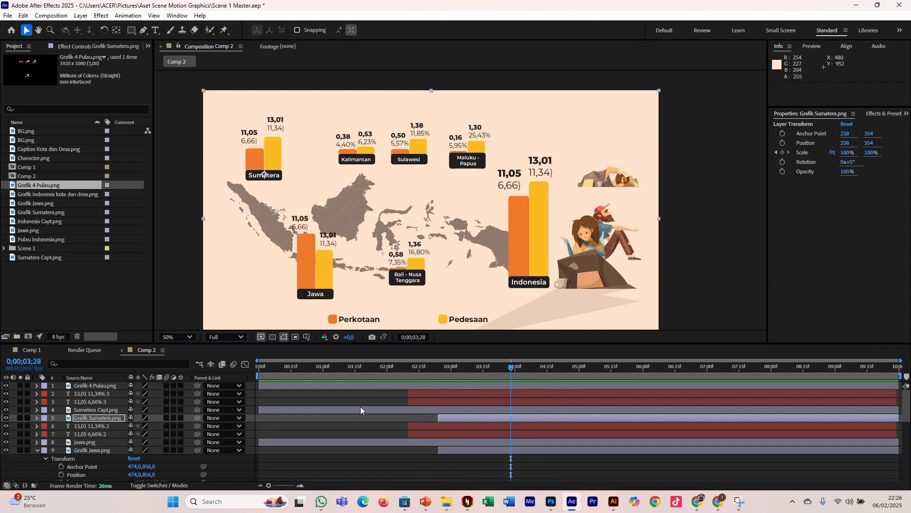
# Copy the two scale keyframes from Jawa.png and paste them onto the Sumatera Capt.png layer at 0;00;02;17.
pyautogui.click(358, 441)
pyautogui.scroll(-2, 104, 448)
pyautogui.scroll(2, 104, 447)
pyautogui.click(387, 409)
pyautogui.moveTo(414, 370); pyautogui.dragTo(424, 370)
pyautogui.hotkey('ctrl', 'v')
pyautogui.click(37, 410)
pyautogui.click(45, 418)
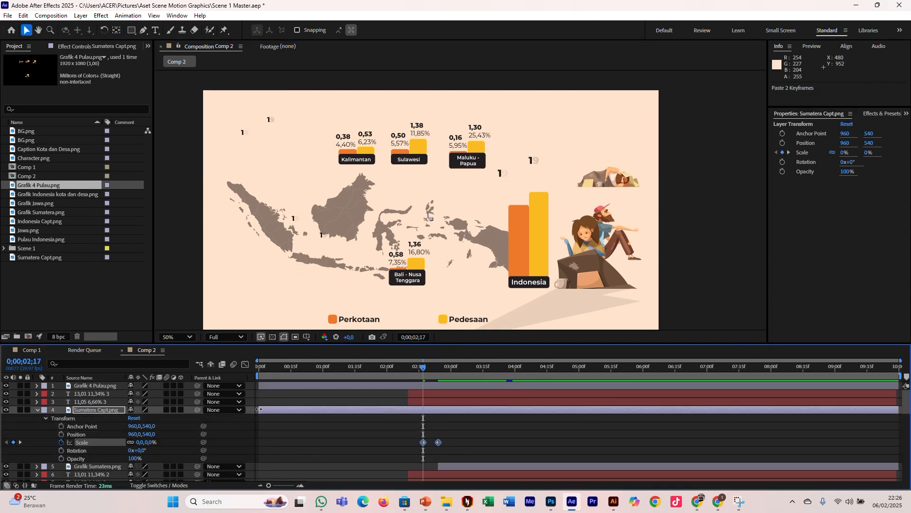
# Trim the start of Sumatera Capt.png to shortly before its scale keyframes and move its anchor point onto the Sumatera caption at 254, 362.
pyautogui.moveTo(259, 409); pyautogui.dragTo(402, 410)
pyautogui.moveTo(318, 369); pyautogui.dragTo(502, 373)
pyautogui.hotkey('ctrl', 'v')
pyautogui.press('space')
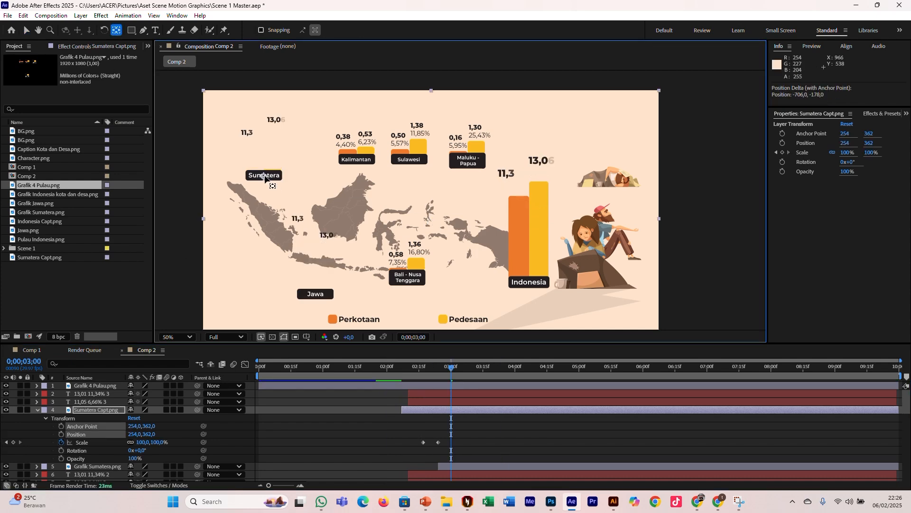
pyautogui.click(380, 372)
pyautogui.press('space')
pyautogui.click(37, 410)
pyautogui.click(37, 442)
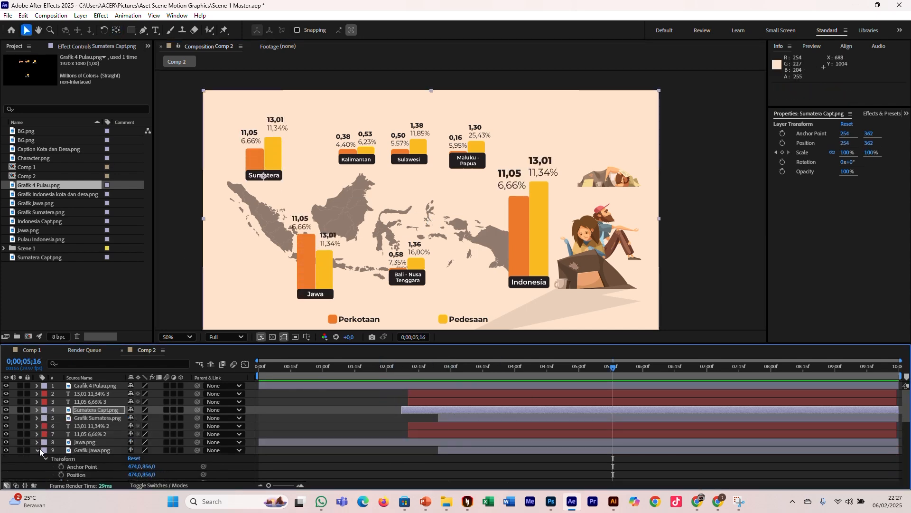
pyautogui.click(37, 450)
# Import All Line.png, place it in Comp 2 directly below Grafik Jawa.png, and trim its start to 0;00;03;28.
pyautogui.click(76, 294)
pyautogui.click(446, 502)
pyautogui.click(566, 295)
pyautogui.moveTo(620, 135); pyautogui.dragTo(115, 429)
pyautogui.moveTo(262, 415); pyautogui.dragTo(508, 380)
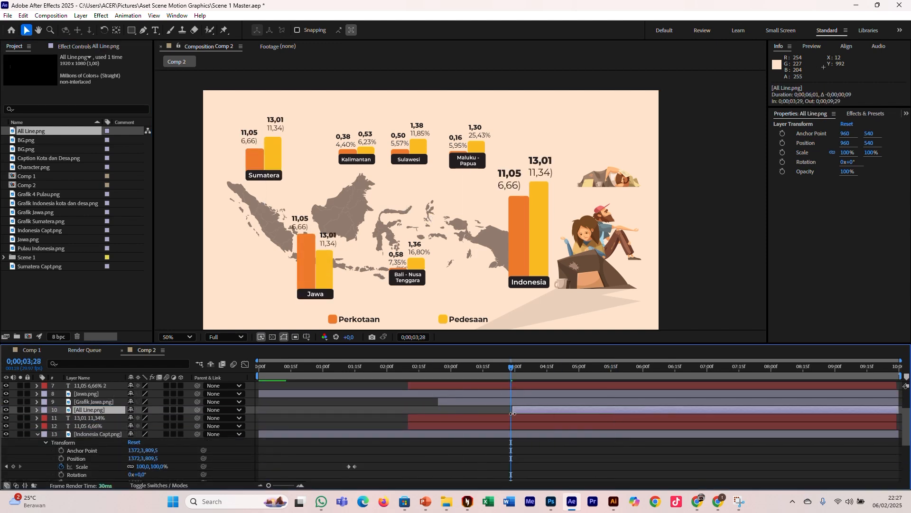
# Start position and opacity keyframes on All Line.png at its beginning, with the opacity at 0%.
pyautogui.click(37, 409)
pyautogui.click(45, 418)
pyautogui.click(61, 459)
pyautogui.click(62, 434)
pyautogui.click(132, 459)
pyautogui.write('0')
pyautogui.press('Return')
# Add a middle position keyframe to All Line.png, then set position 960, 545 and opacity 100% at 0;00;04;07.
pyautogui.moveTo(511, 367); pyautogui.dragTo(522, 368)
pyautogui.moveTo(149, 435); pyautogui.dragTo(117, 435)
pyautogui.moveTo(521, 368); pyautogui.dragTo(529, 367)
pyautogui.moveTo(131, 458); pyautogui.dragTo(634, 359)
pyautogui.moveTo(148, 435); pyautogui.dragTo(179, 433)
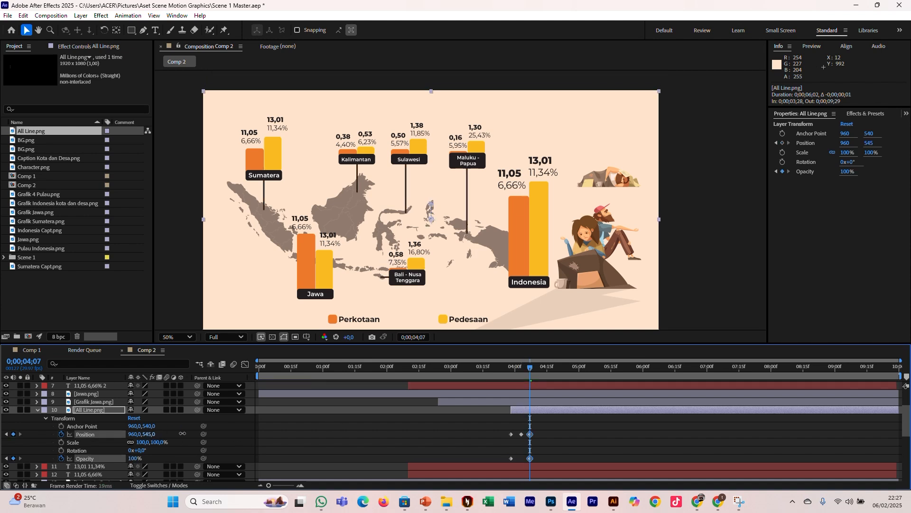
# Shift All Line.png's middle position keyframe slightly forward in time, add a 100% opacity keyframe there, and preview the lines' entrance.
pyautogui.moveTo(530, 368); pyautogui.dragTo(505, 369)
pyautogui.press('space')
pyautogui.click(524, 429)
pyautogui.moveTo(522, 434); pyautogui.dragTo(524, 434)
pyautogui.click(562, 422)
pyautogui.moveTo(505, 368); pyautogui.dragTo(523, 375)
pyautogui.moveTo(132, 458); pyautogui.dragTo(190, 459)
pyautogui.moveTo(523, 369); pyautogui.dragTo(589, 372)
pyautogui.press('space')
# Add Comp 2 to the render queue with Scene 2.mp4 as the output file and render it.
pyautogui.click(8, 15)
pyautogui.moveTo(95, 171)
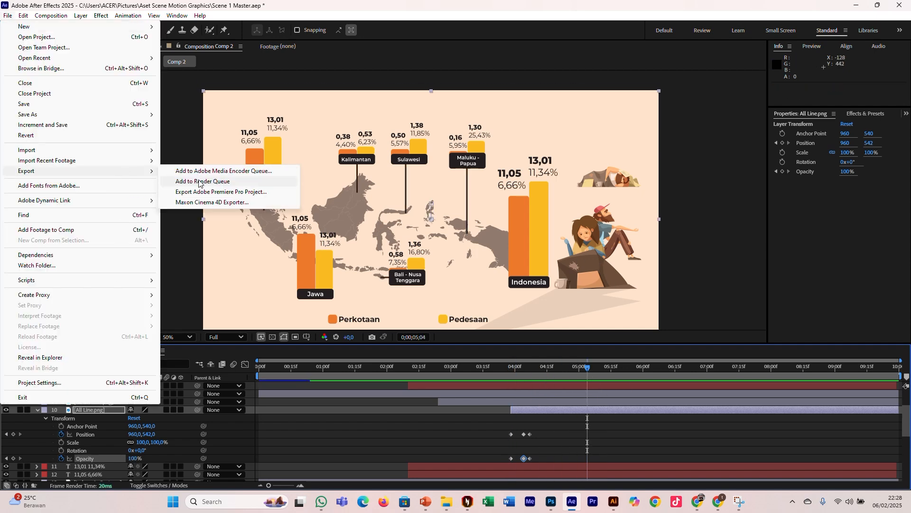
pyautogui.click(209, 181)
pyautogui.click(237, 432)
pyautogui.click(629, 137)
pyautogui.click(525, 236)
pyautogui.press('BackSpace')
pyautogui.write('2')
pyautogui.click(774, 313)
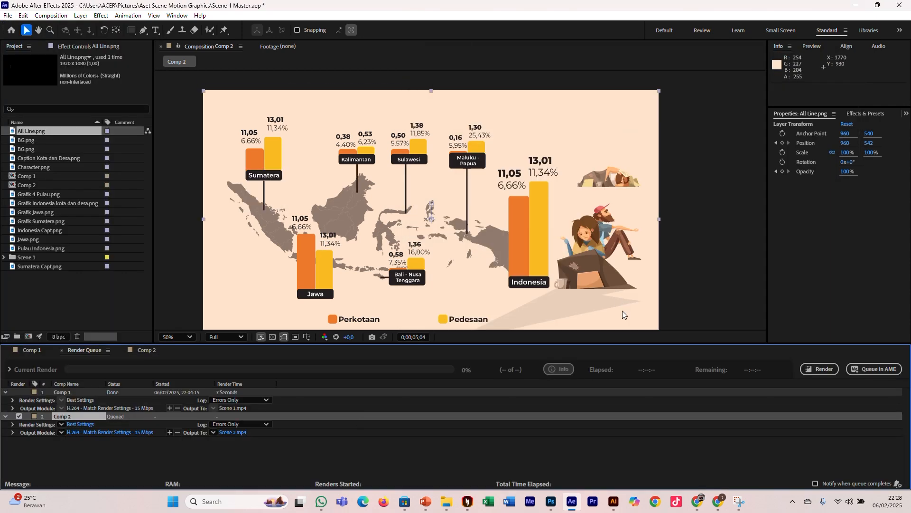
pyautogui.click(816, 369)
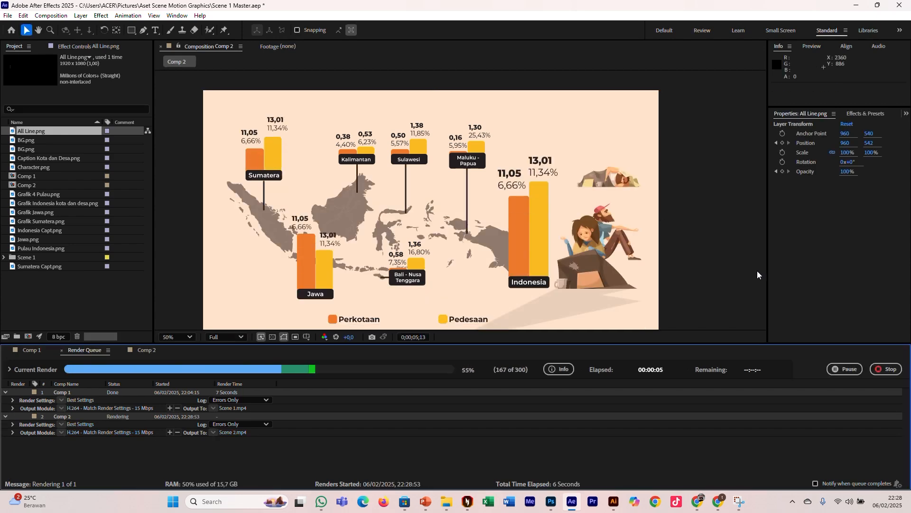
# Reopen the Comp 2 timeline and trim the start of the Grafik 4 Pulau.png layer to 0;00;03;28.
pyautogui.click(132, 350)
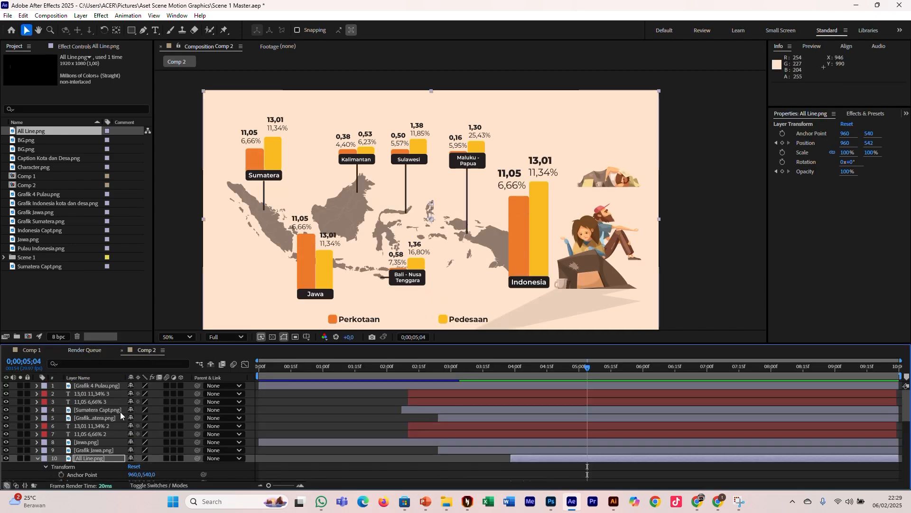
pyautogui.moveTo(259, 386); pyautogui.dragTo(474, 385)
pyautogui.moveTo(477, 369); pyautogui.dragTo(498, 369)
pyautogui.moveTo(475, 386); pyautogui.dragTo(531, 369)
# Keyframe the scale of Grafik 4 Pulau.png from its start, ending at 100% at 0;00;04;08.
pyautogui.click(36, 386)
pyautogui.click(46, 394)
pyautogui.click(61, 418)
pyautogui.moveTo(139, 418); pyautogui.dragTo(221, 419)
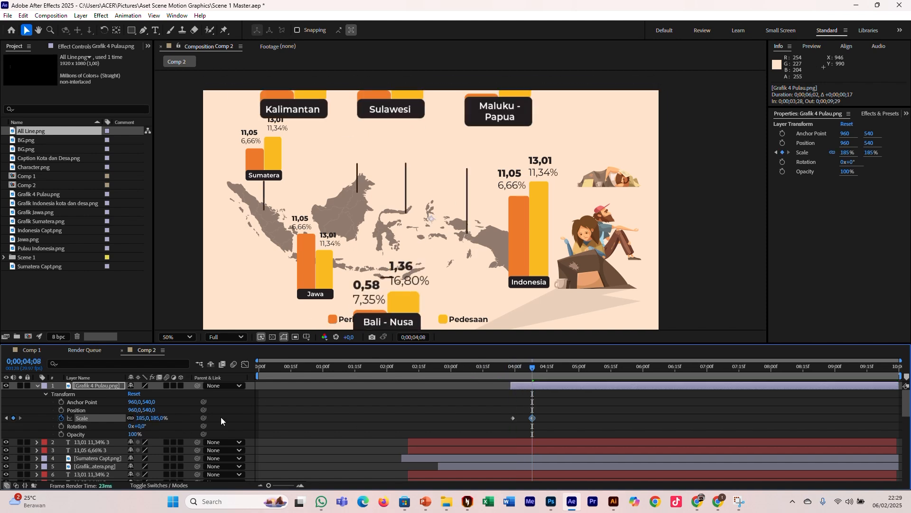
pyautogui.hotkey('ctrl', 'z')
pyautogui.click(140, 419)
pyautogui.write('100')
pyautogui.press('space')
# Move Grafik 4 Pulau.png's end scale keyframe closer to its first one and preview the faster pop-in.
pyautogui.moveTo(532, 370)
pyautogui.mouseDown()
pyautogui.moveTo(507, 371)
pyautogui.moveTo(527, 370)
pyautogui.mouseUp()
pyautogui.moveTo(532, 418); pyautogui.dragTo(521, 415)
pyautogui.moveTo(527, 369); pyautogui.dragTo(504, 370)
pyautogui.press('space')
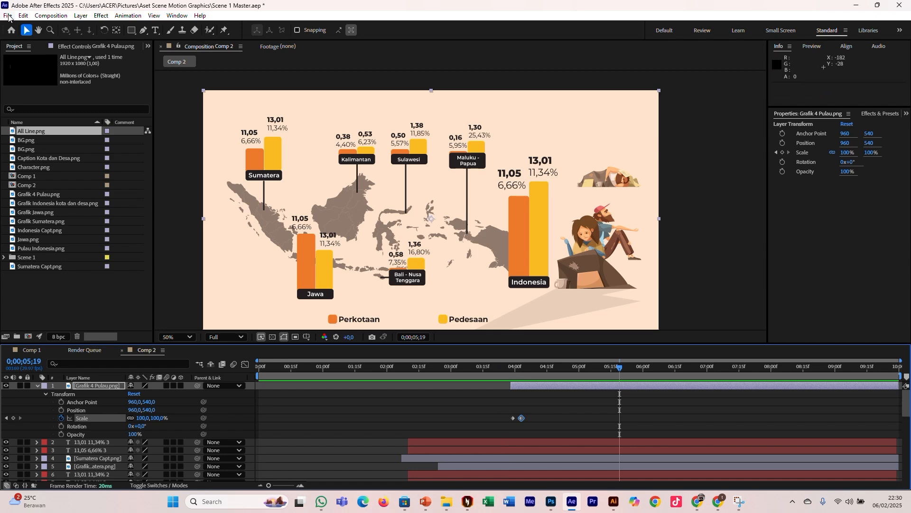
# Queue Comp 2 for rendering again and render it over the existing Scene 2.mp4.
pyautogui.click(8, 16)
pyautogui.press('Escape')
pyautogui.hotkey('ctrl', 'm')
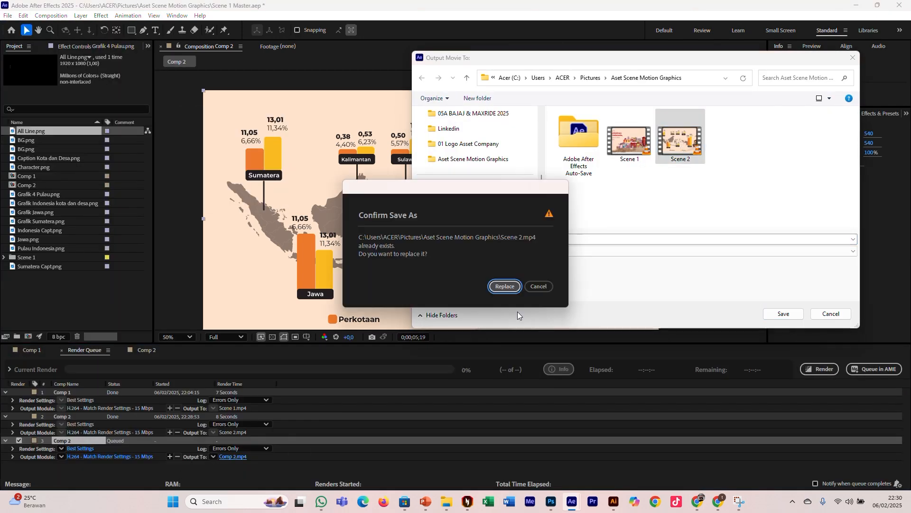
pyautogui.press('Return')
pyautogui.press('Return')
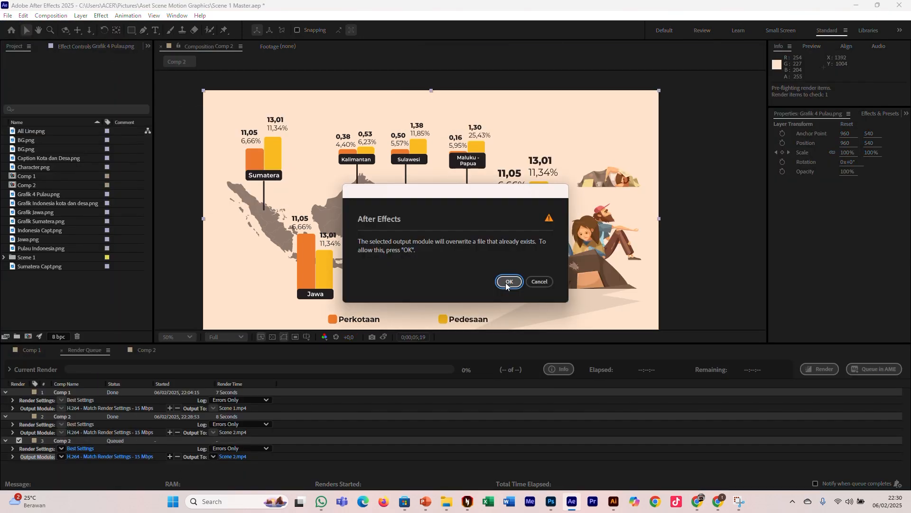
pyautogui.click(507, 284)
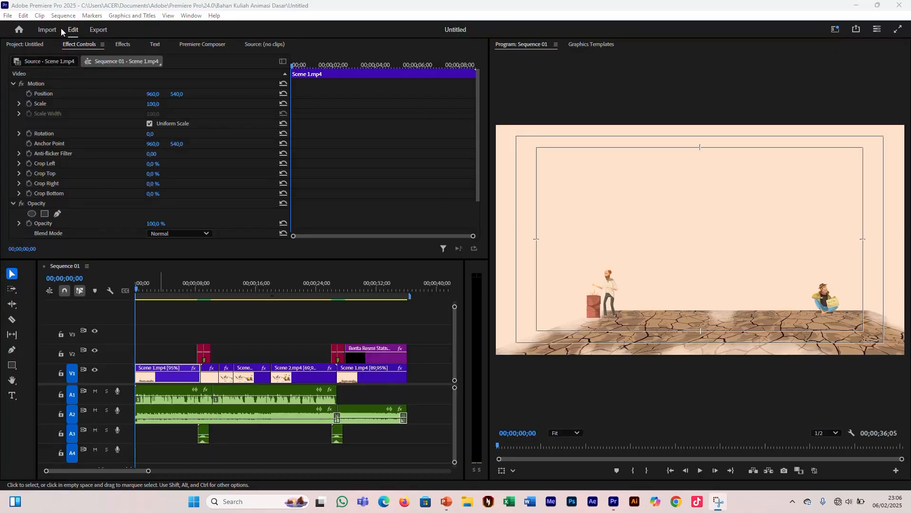
# In Premiere Pro, look through the project's Scene 2.mp4 and audio clips, and play Sequence 01 from the start.
pyautogui.click(28, 46)
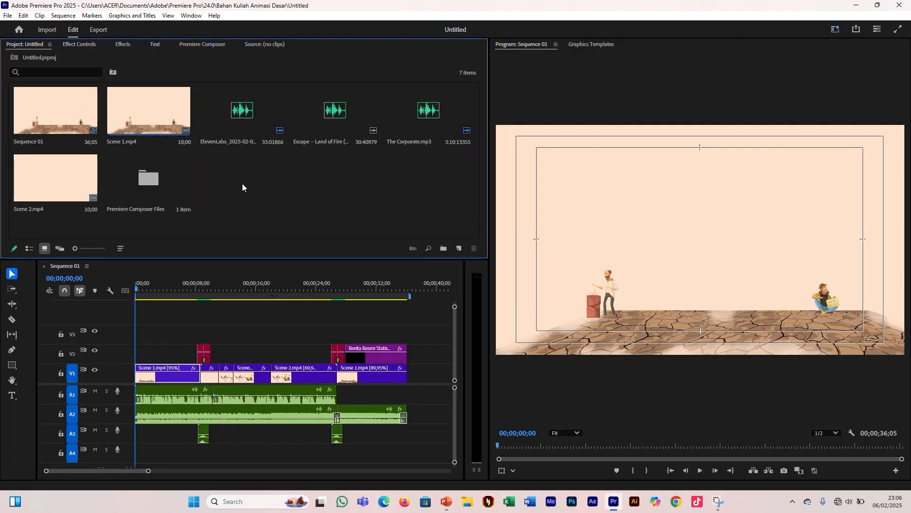
pyautogui.click(71, 183)
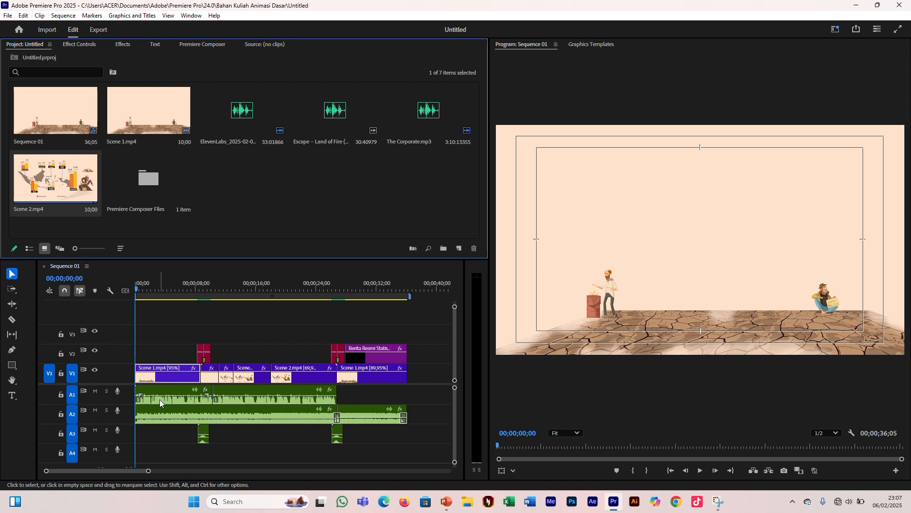
pyautogui.click(240, 123)
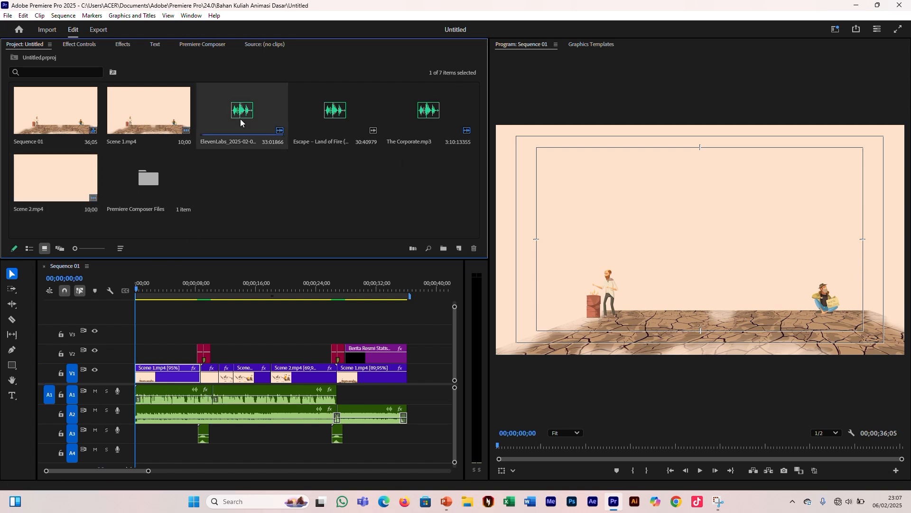
pyautogui.click(340, 120)
pyautogui.click(432, 118)
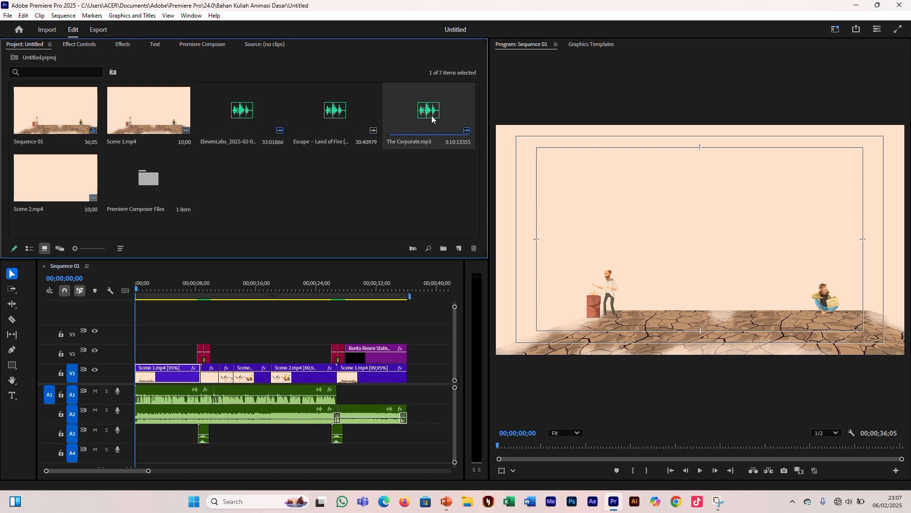
pyautogui.moveTo(209, 289); pyautogui.dragTo(88, 289)
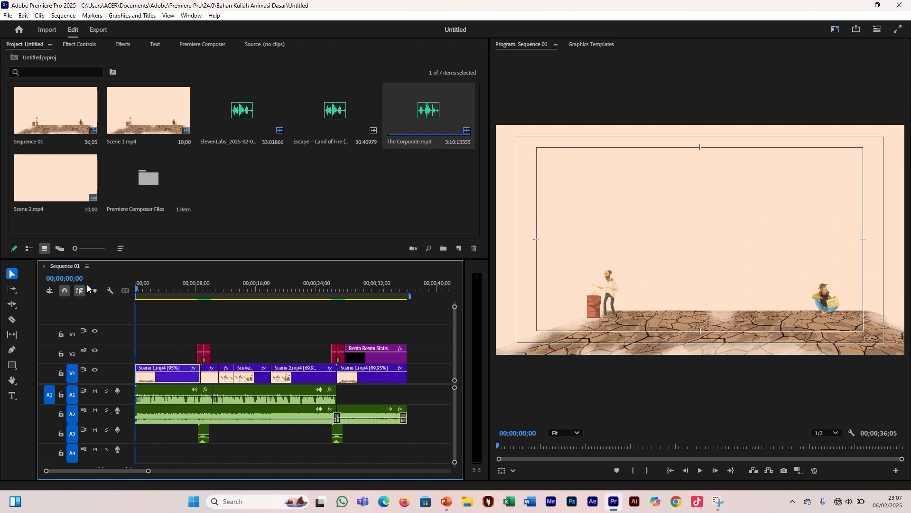
pyautogui.press('space')
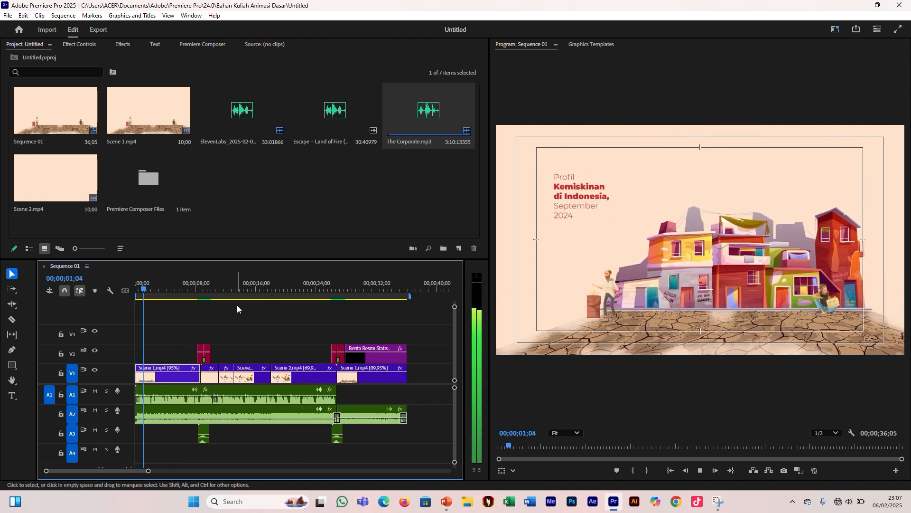